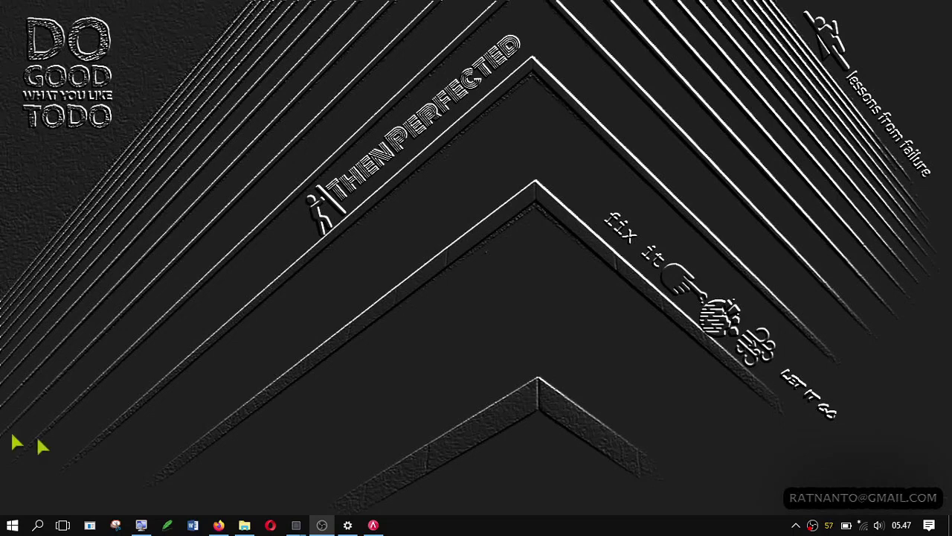
Switch to the "Accurate - Perusahaan Dagang" map in TiddlyDesktop and open the Soal Perusahaan Dagang node.
mouse_move(306, 527)
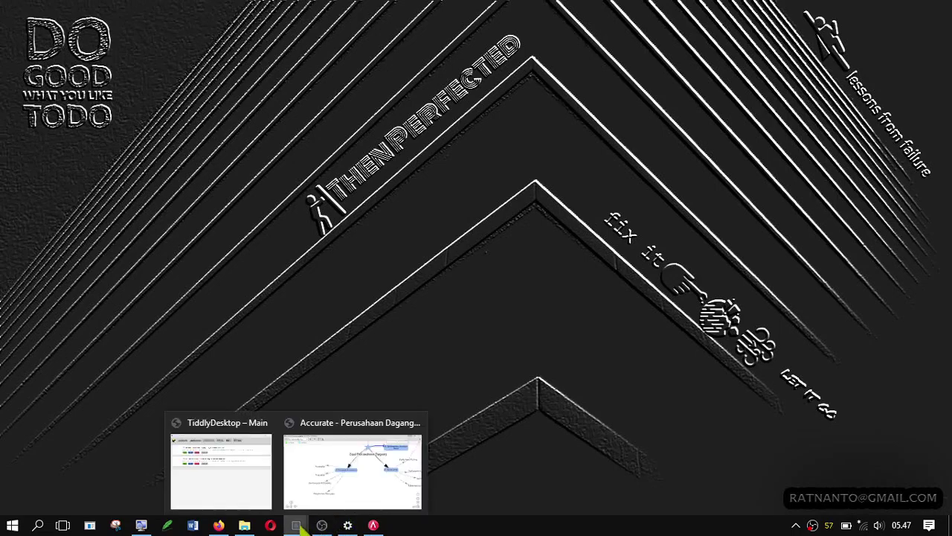
left_click(347, 484)
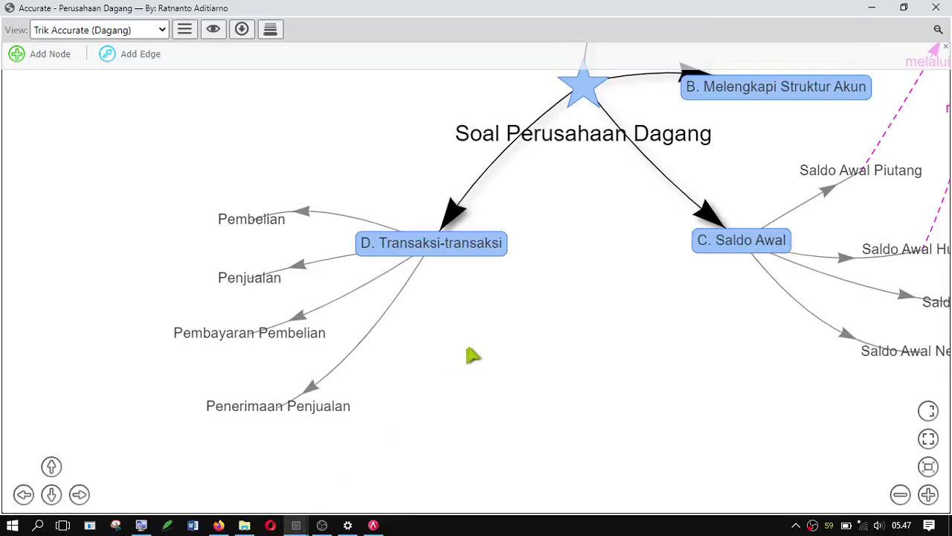
left_click_drag(471, 352, 527, 360)
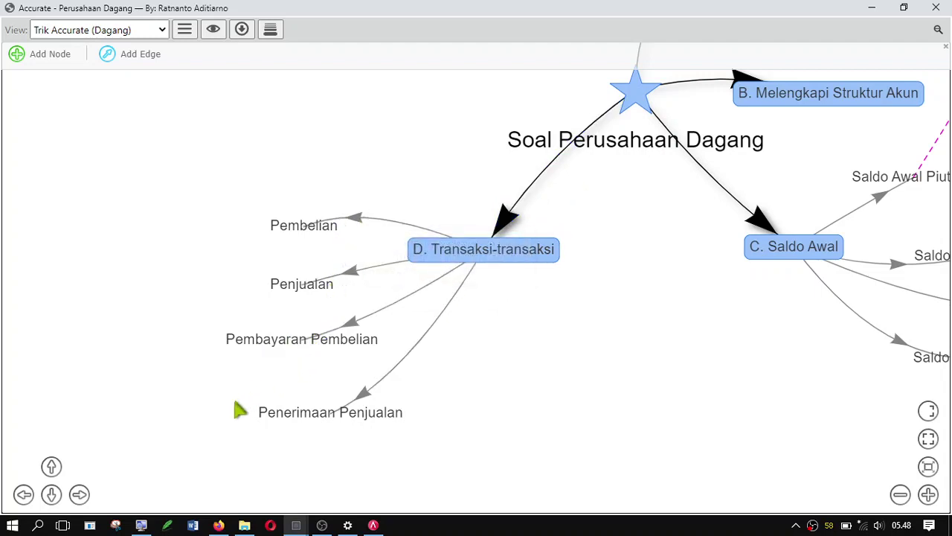
left_click_drag(587, 319, 580, 367)
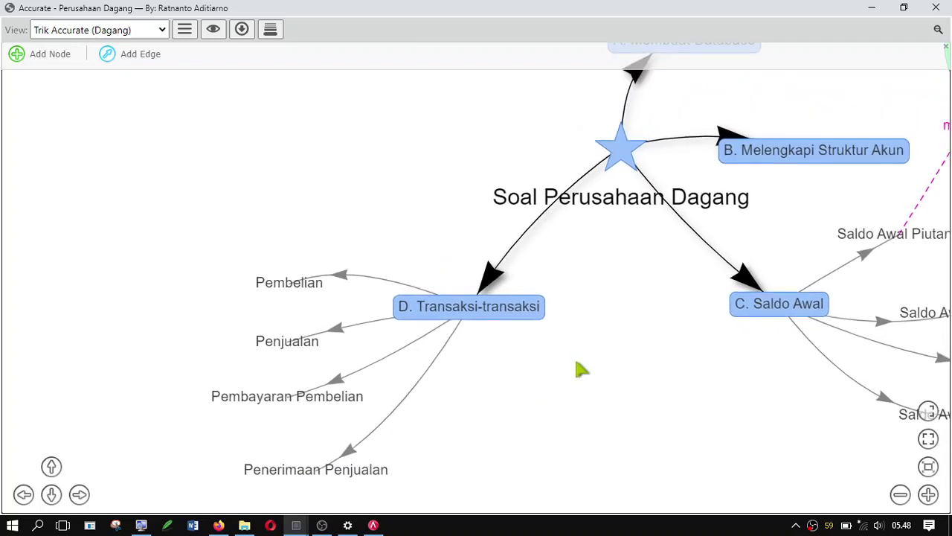
left_click(622, 162)
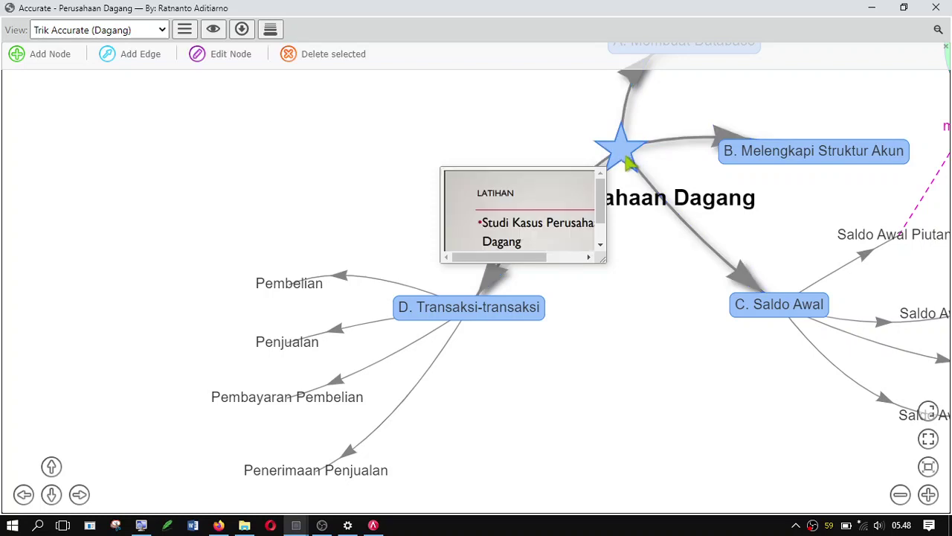
double_click(625, 158)
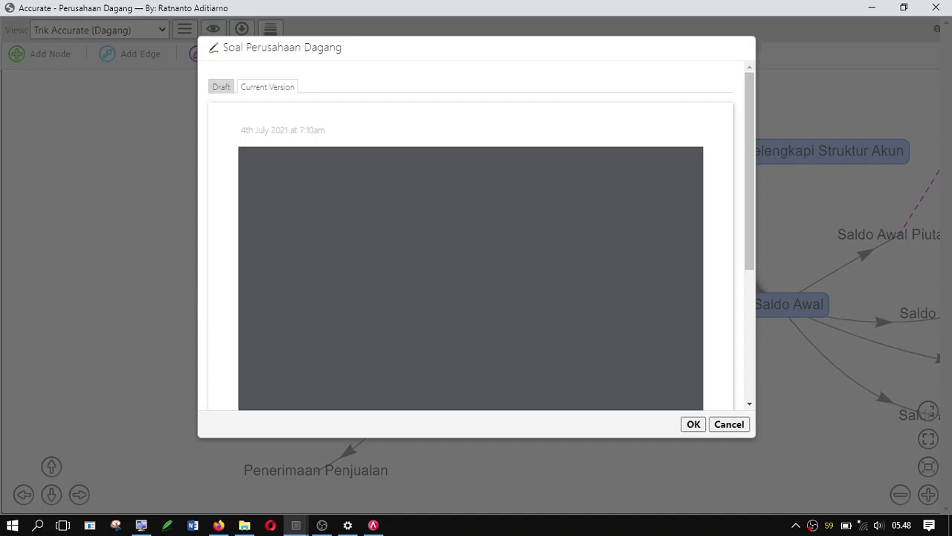
Go to page 7 of the embedded exercise document and read the 5 Jan 2018 credit purchase transaction from PT B.
key("alt+Tab")
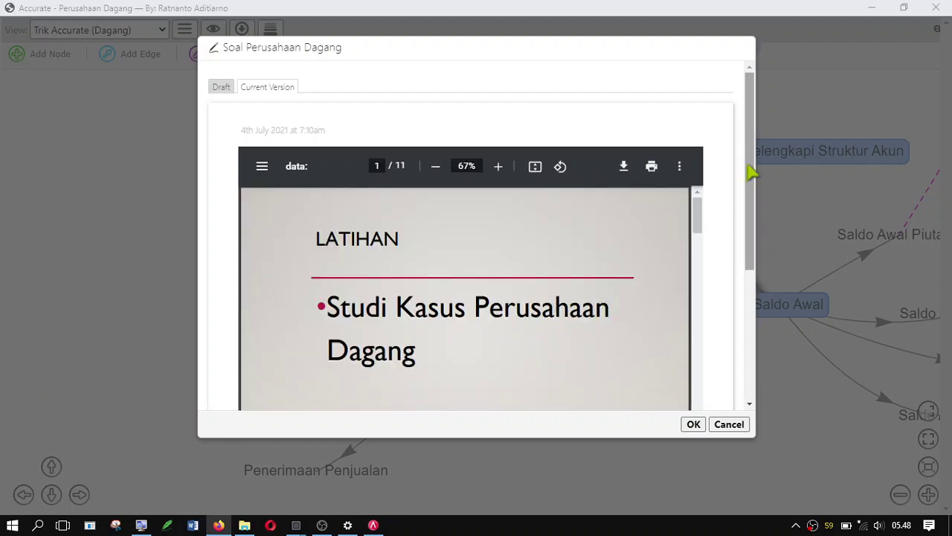
left_click_drag(751, 172, 749, 230)
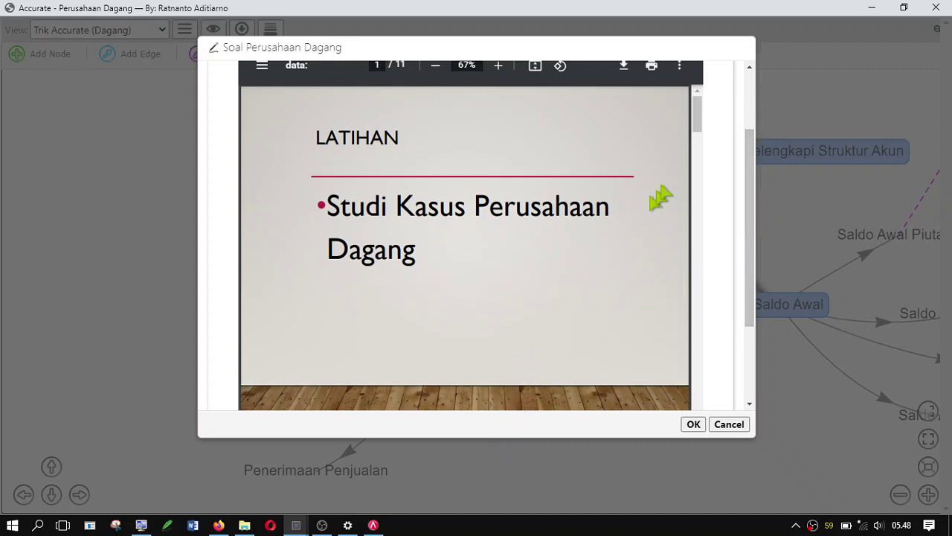
left_click_drag(694, 121, 681, 320)
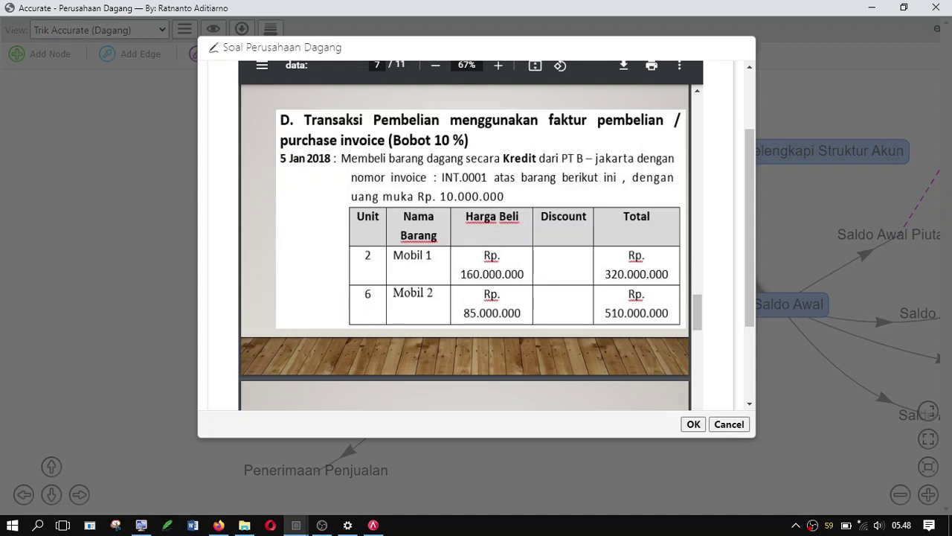
key("alt+Tab")
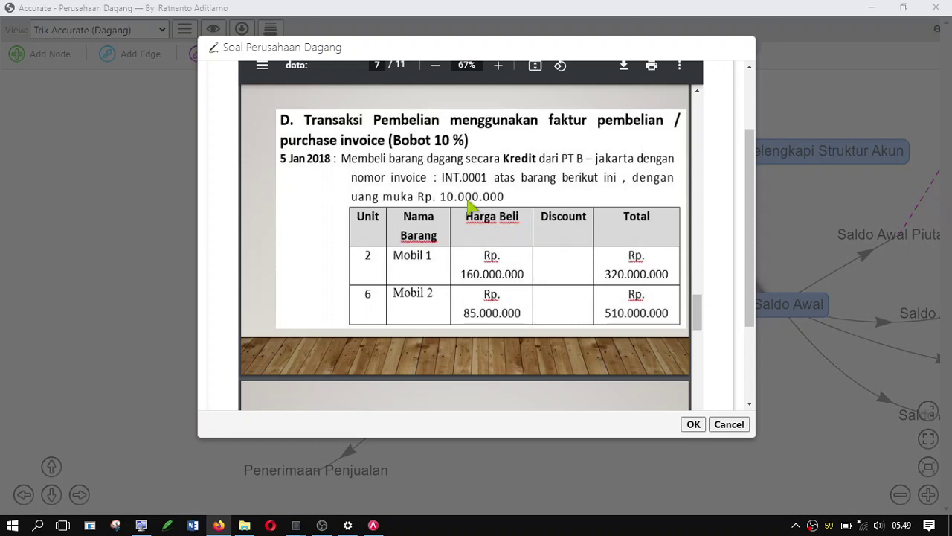
Switch to ACCURATE 5 and open a new purchase invoice (Faktur Pembelian) from the Pembelian module.
left_click(374, 525)
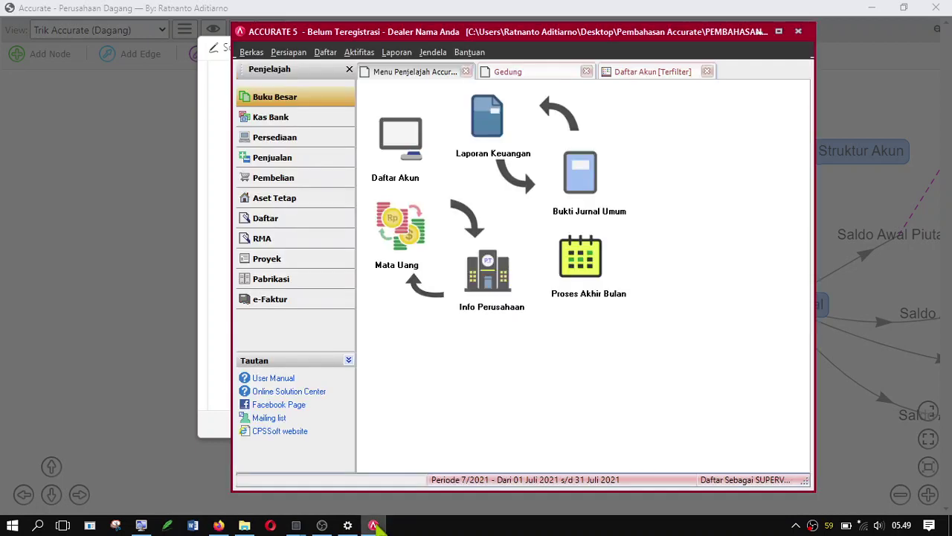
left_click(295, 181)
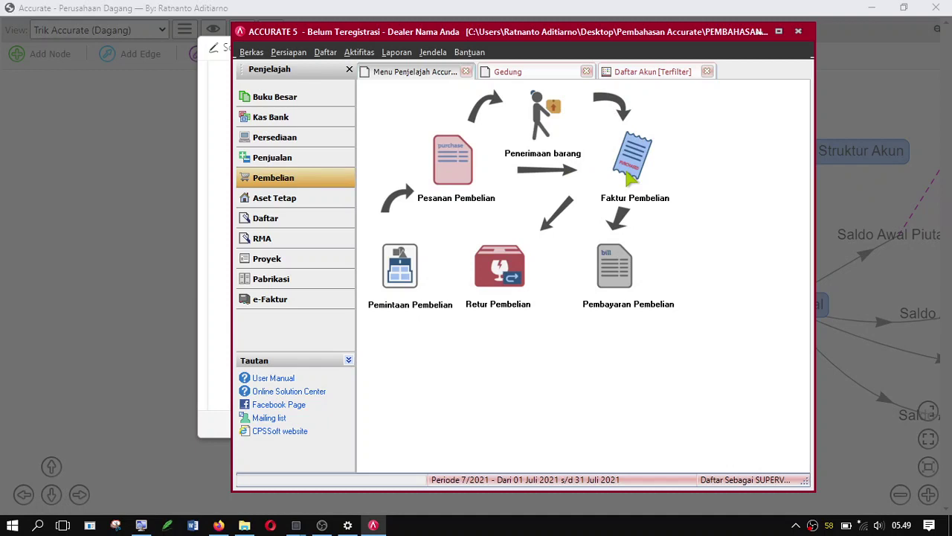
left_click(628, 174)
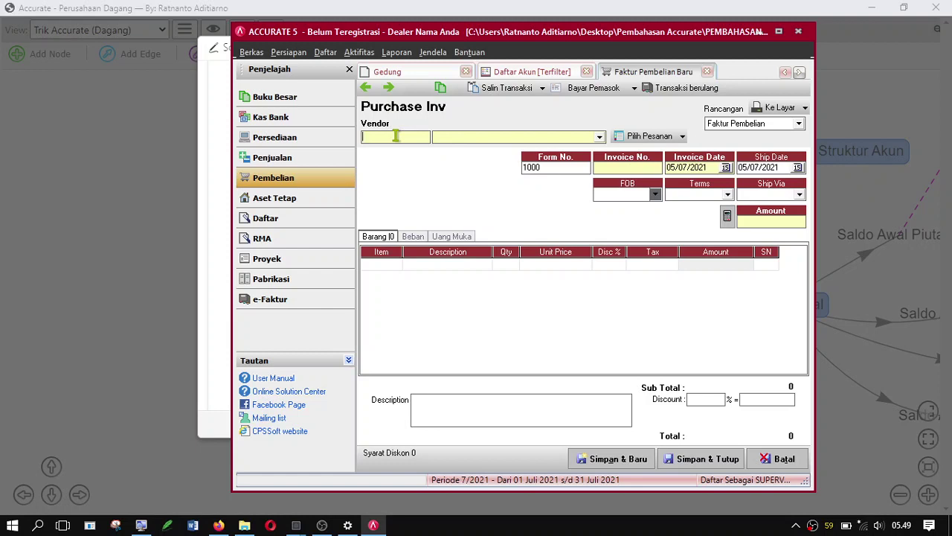
Choose PT B as the vendor and enter INT.001 as the invoice number.
left_click(598, 137)
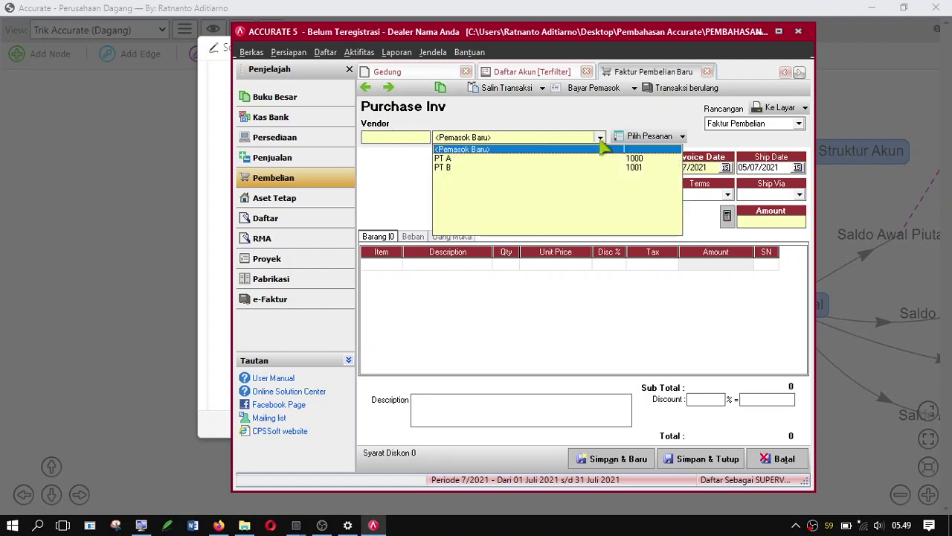
left_click(485, 168)
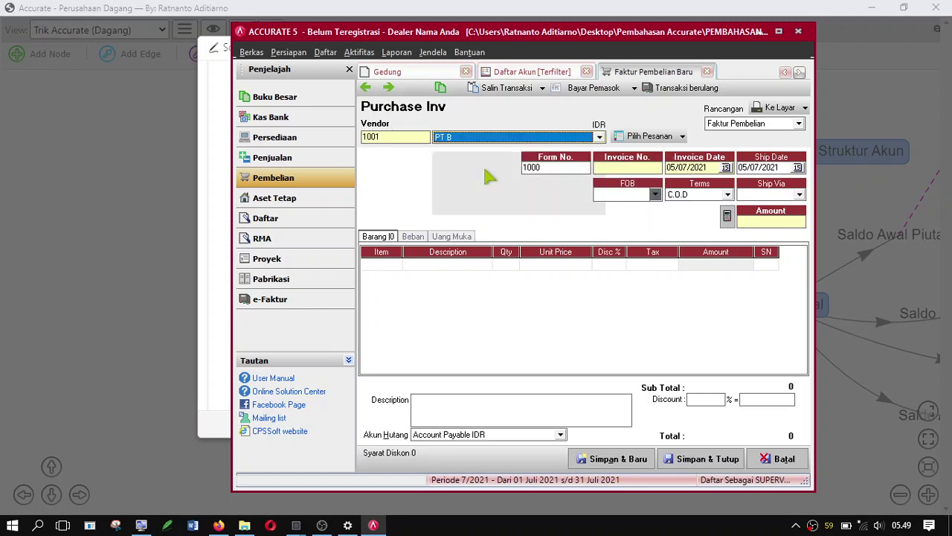
left_click(637, 170)
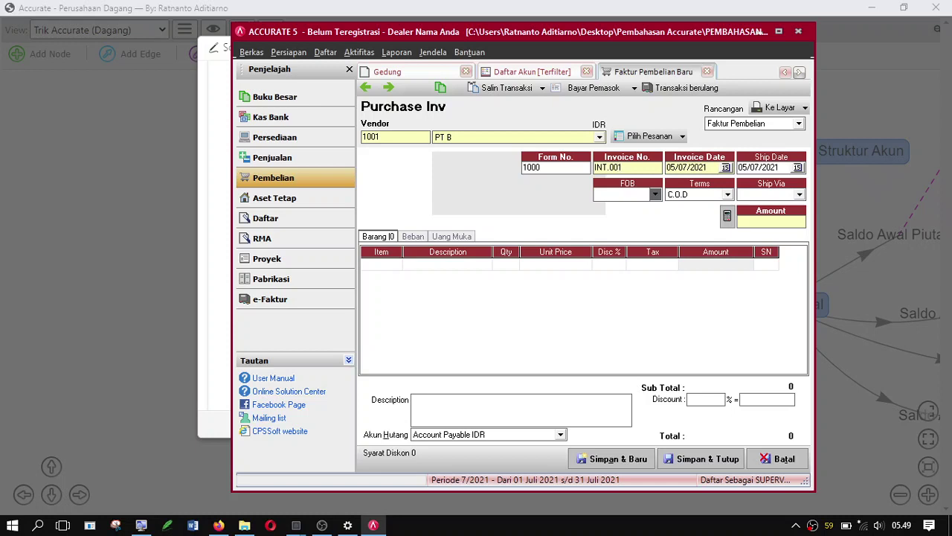
Set the purchase invoice's Invoice Date to 05/01/2021.
left_click(726, 168)
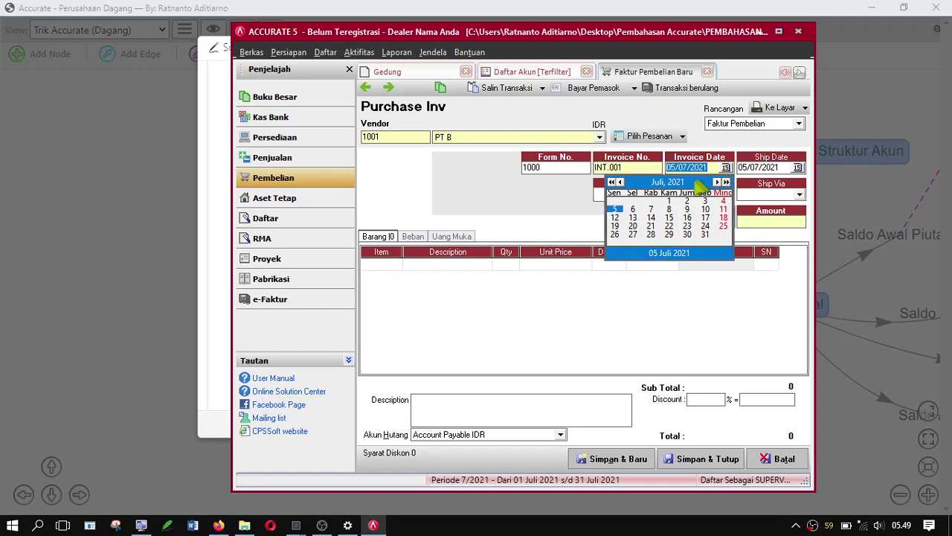
left_click(621, 182)
left_click(621, 182)
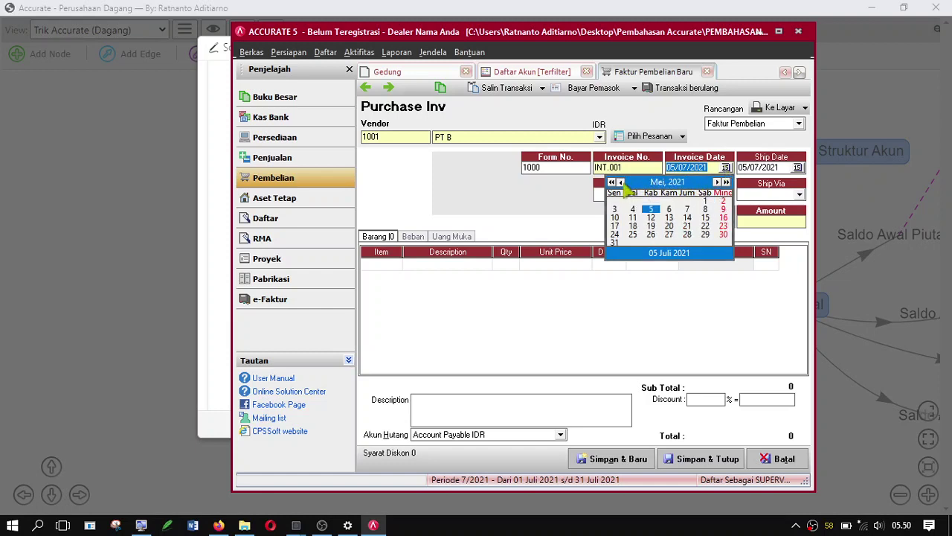
left_click(621, 182)
left_click(621, 183)
left_click(622, 183)
left_click(622, 183)
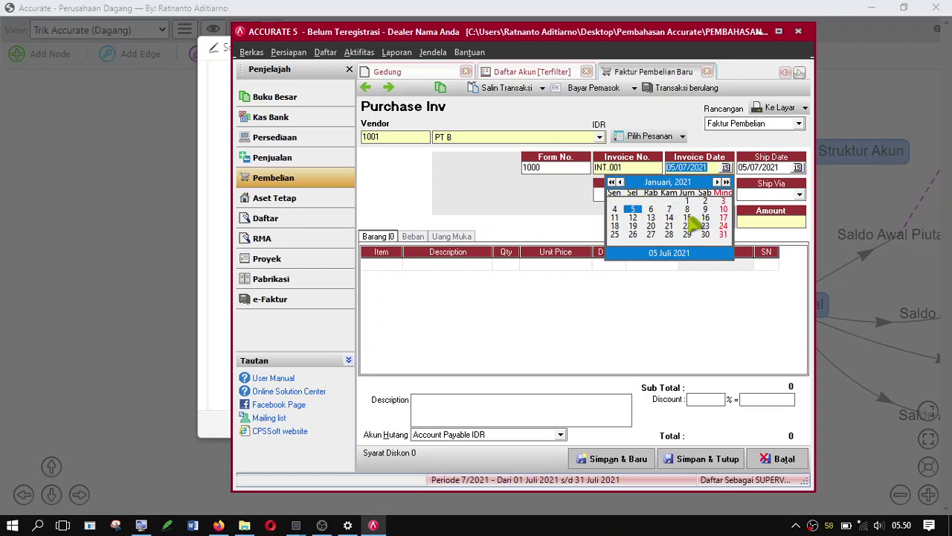
left_click(633, 210)
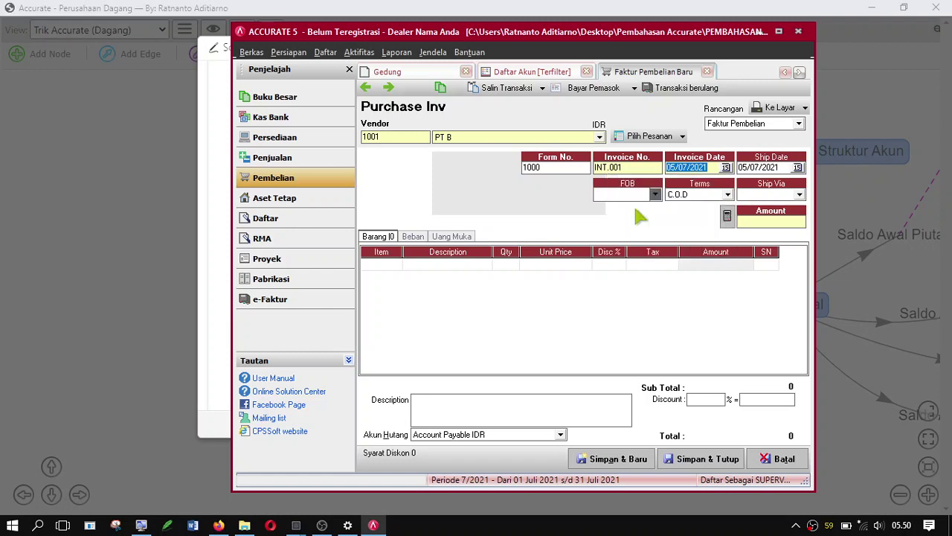
Set the purchase invoice's Ship Date to 05/01/2021.
left_click(797, 168)
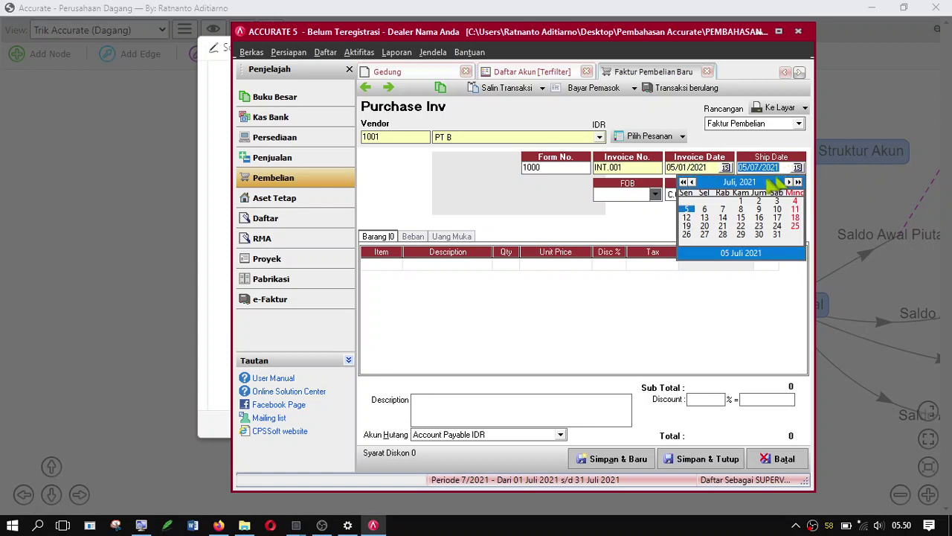
left_click(692, 183)
left_click(692, 182)
left_click(692, 182)
left_click(692, 182)
left_click(692, 182)
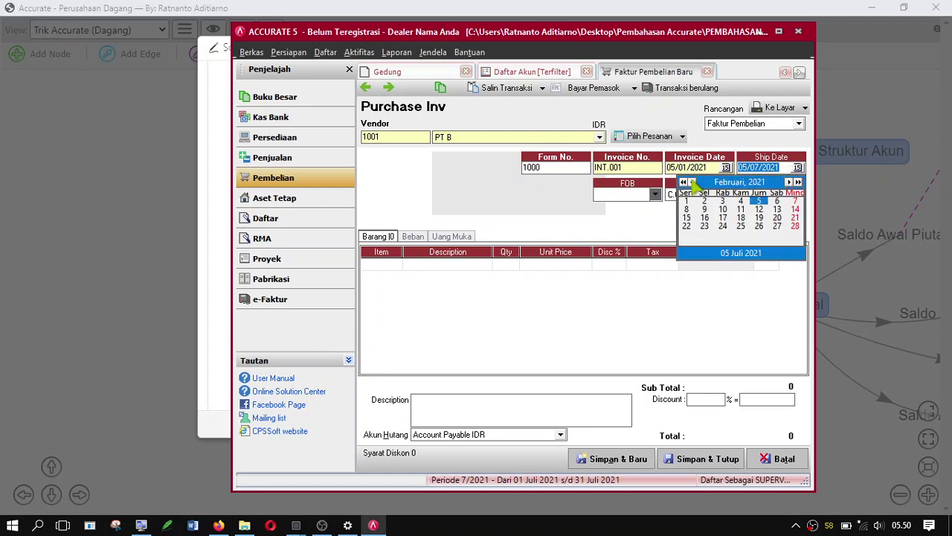
left_click(692, 182)
left_click(704, 210)
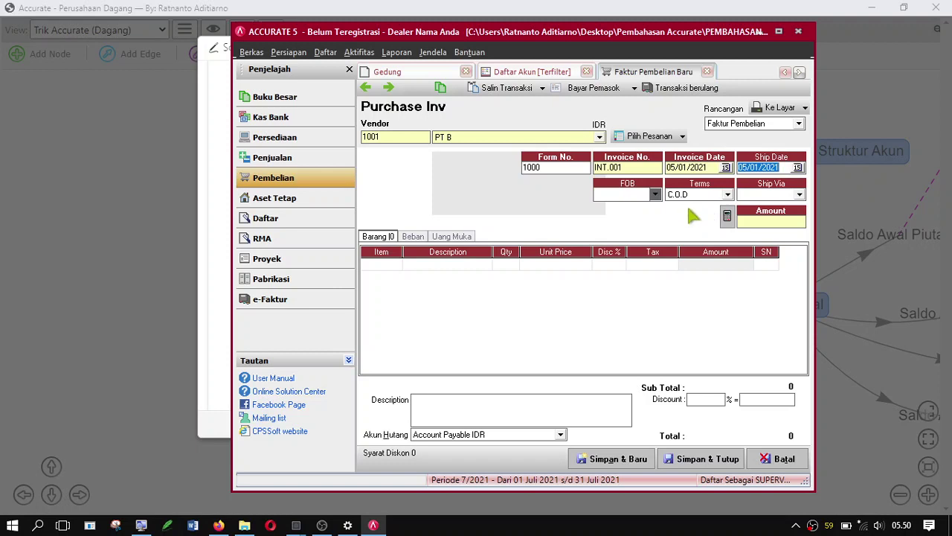
Add item BR-001 (Mobil 1) to the first invoice line with a quantity of 2.
left_click(383, 264)
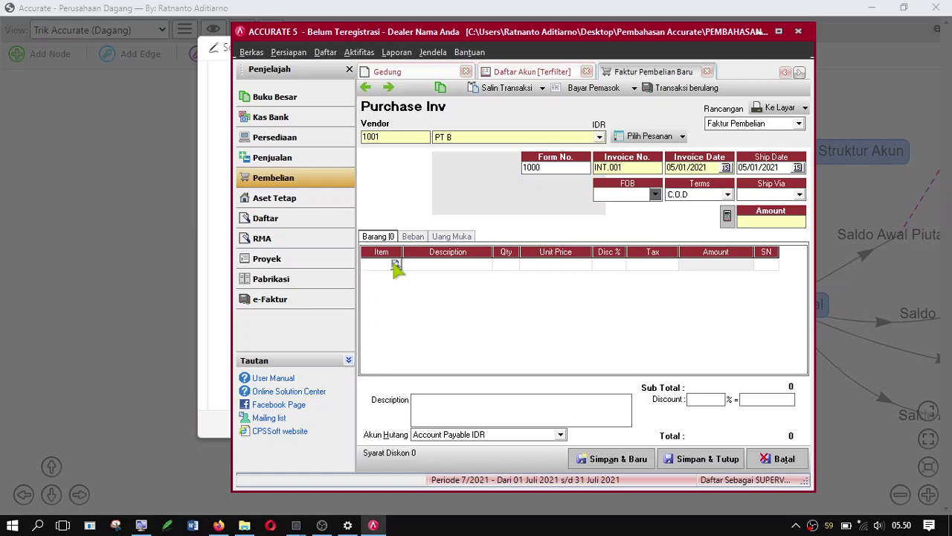
left_click(395, 265)
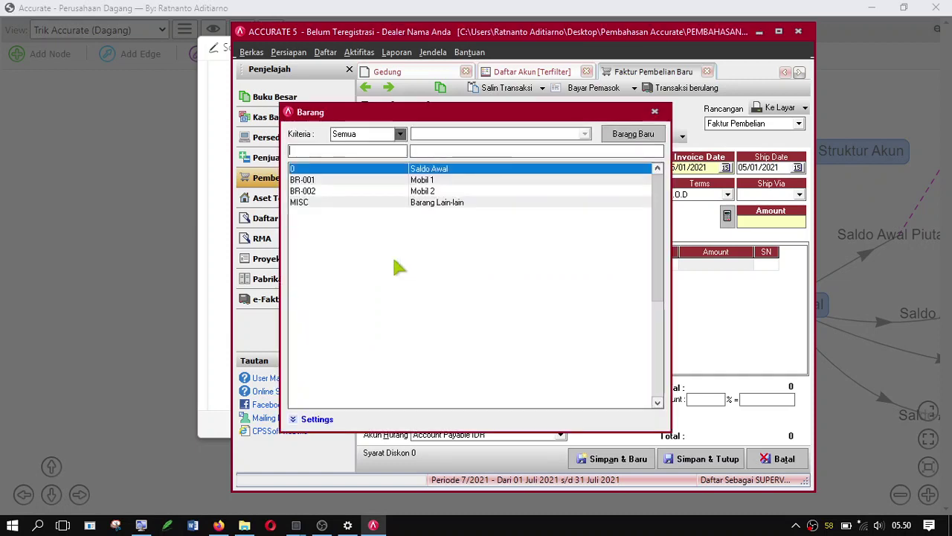
double_click(389, 180)
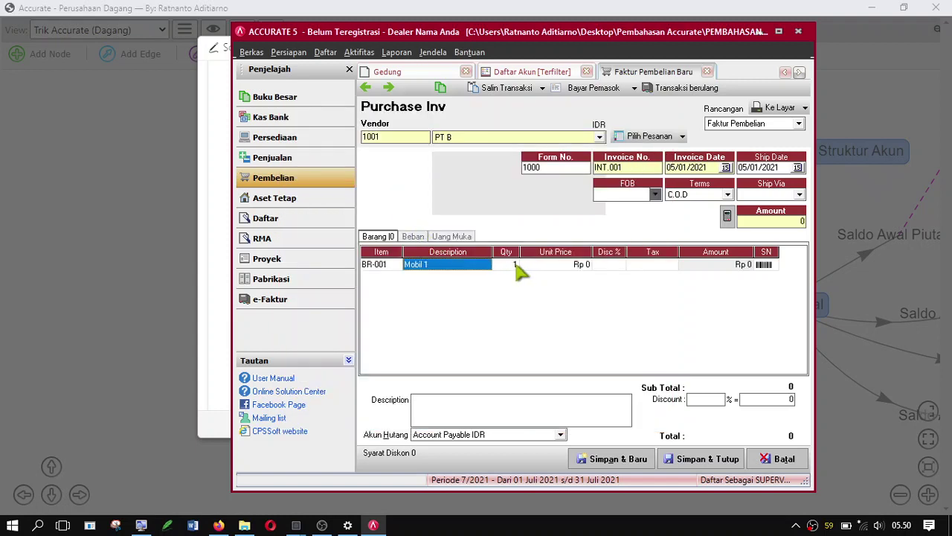
left_click(513, 266)
left_click(514, 266)
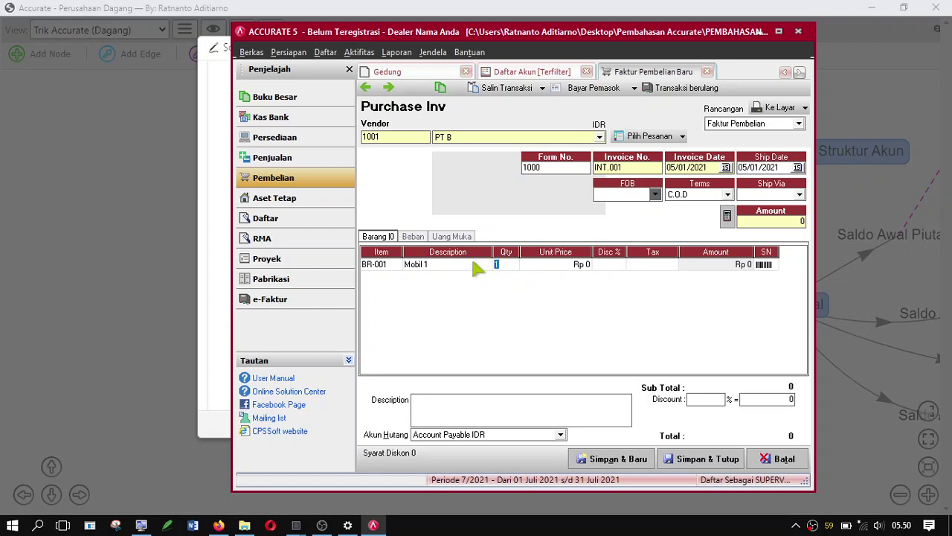
type("2")
Set the unit price of the Mobil 1 line to Rp 160.000.000 and advance to a new item line.
left_click(571, 269)
left_click(570, 267)
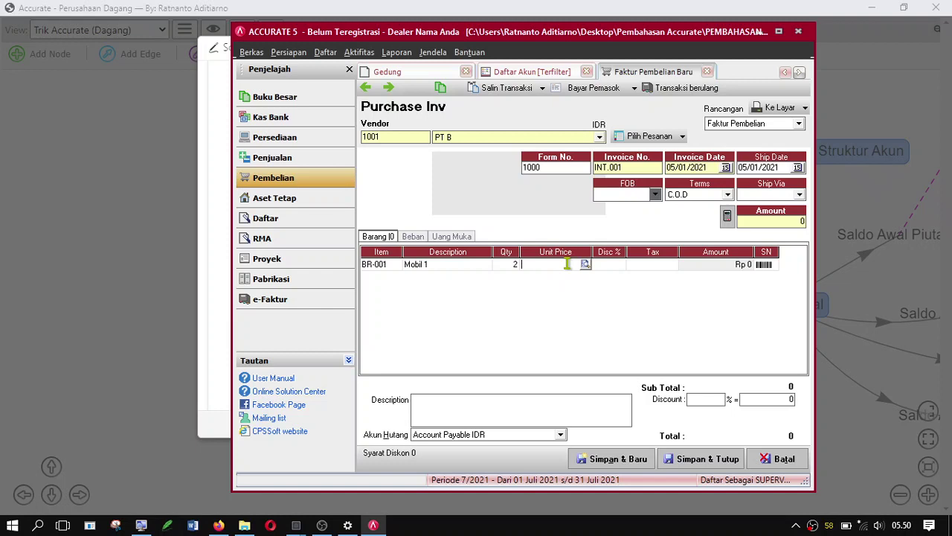
type("1")
key("Tab")
key("Tab")
key("Tab")
key("Tab")
key("Tab")
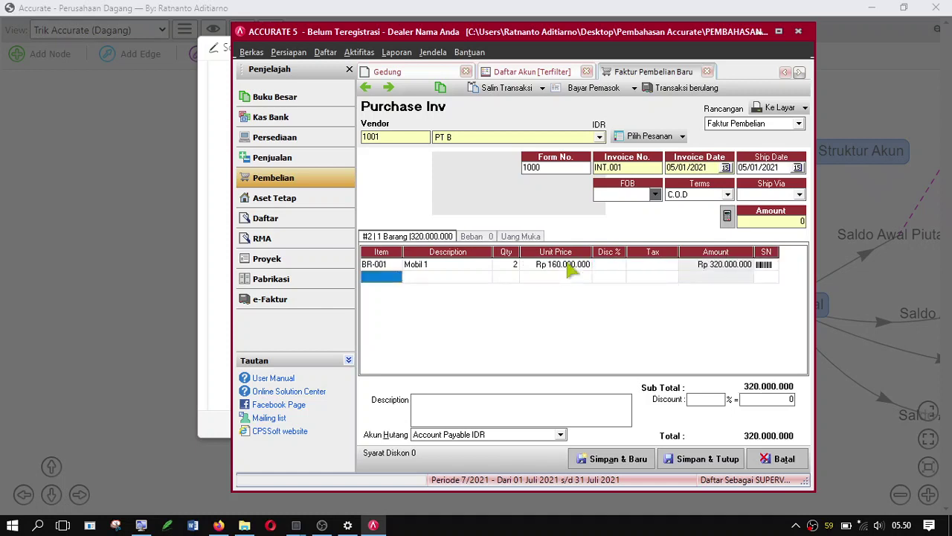
Add item BR-002 (Mobil 2) to the second invoice line with a quantity of 6.
left_click(393, 276)
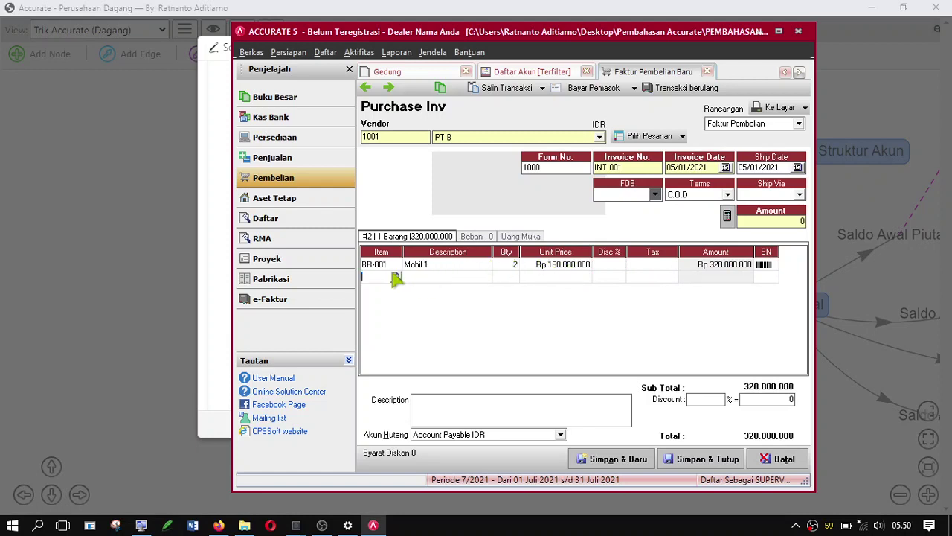
left_click(396, 275)
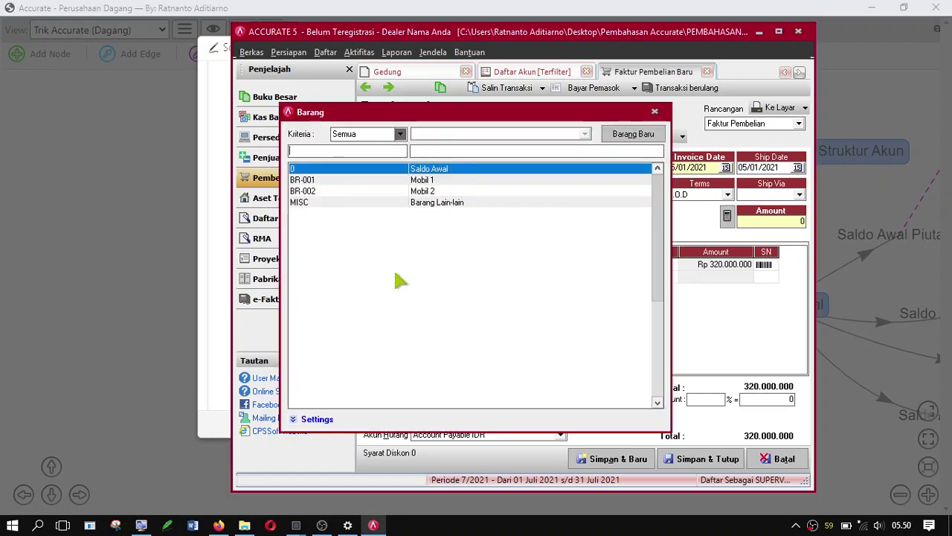
double_click(381, 191)
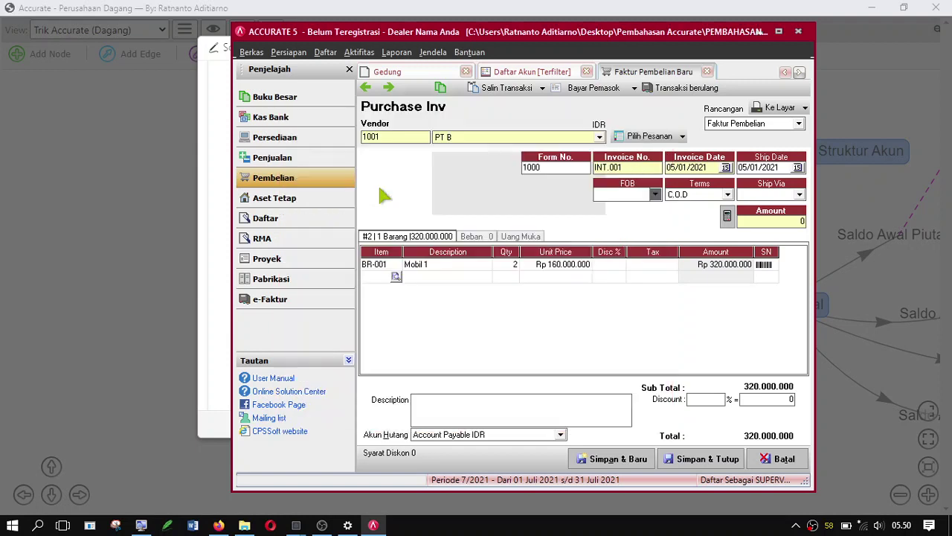
left_click(509, 277)
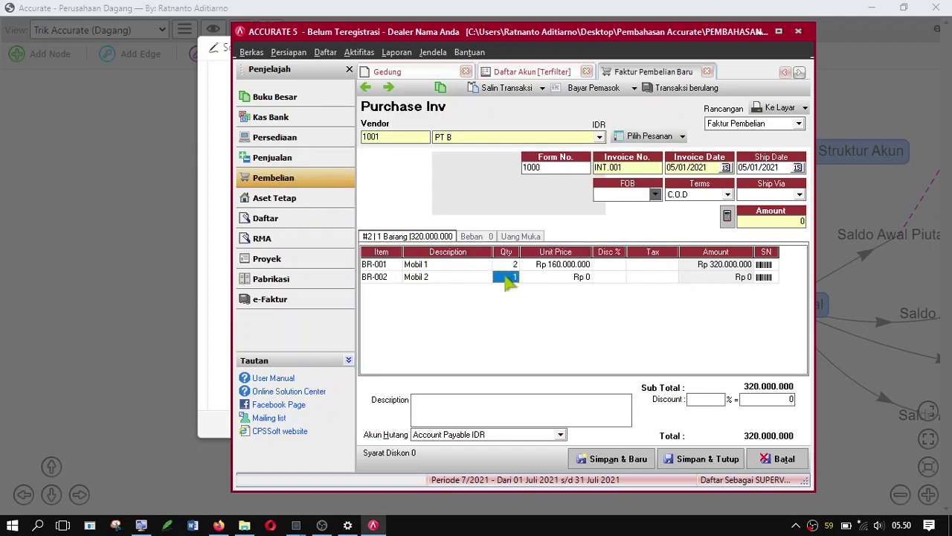
left_click(504, 277)
type("6")
Set the unit price of the Mobil 2 line to Rp 85.000.000.
left_click(561, 279)
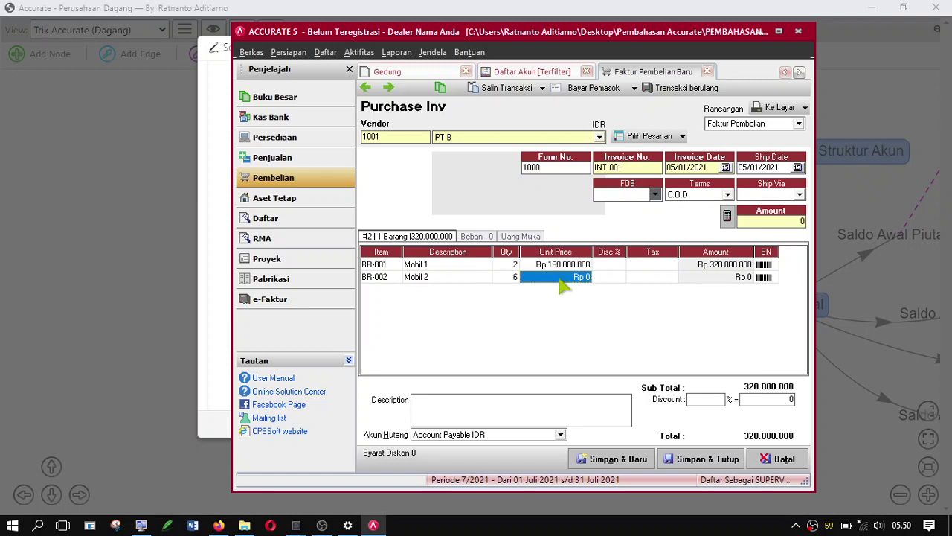
left_click(561, 280)
key("Tab")
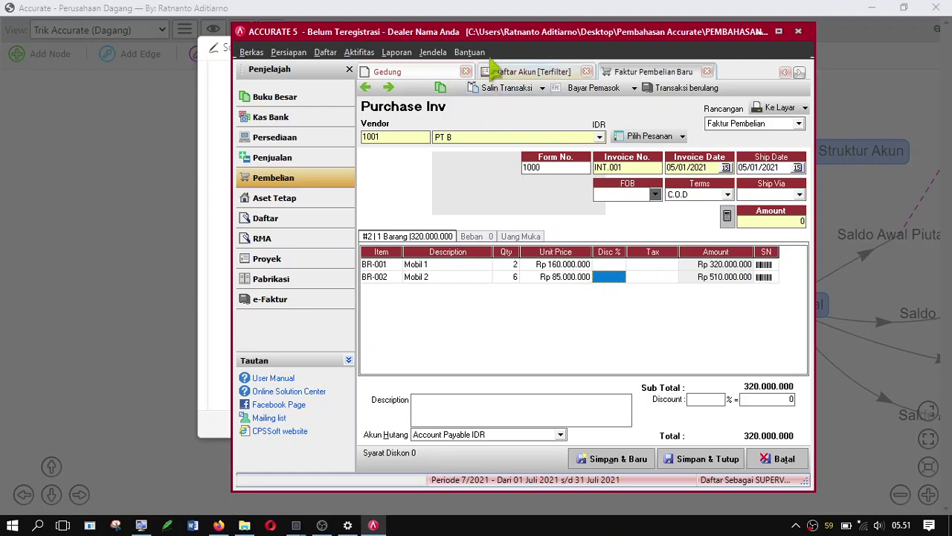
Review the down payment and item sections of the PT B purchase invoice, and save and close it.
left_click_drag(491, 33, 392, 31)
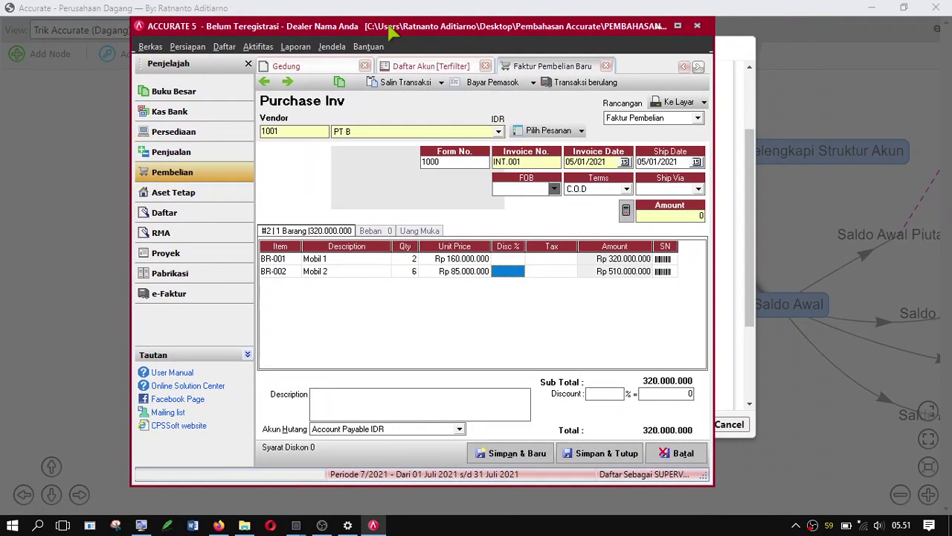
left_click(405, 232)
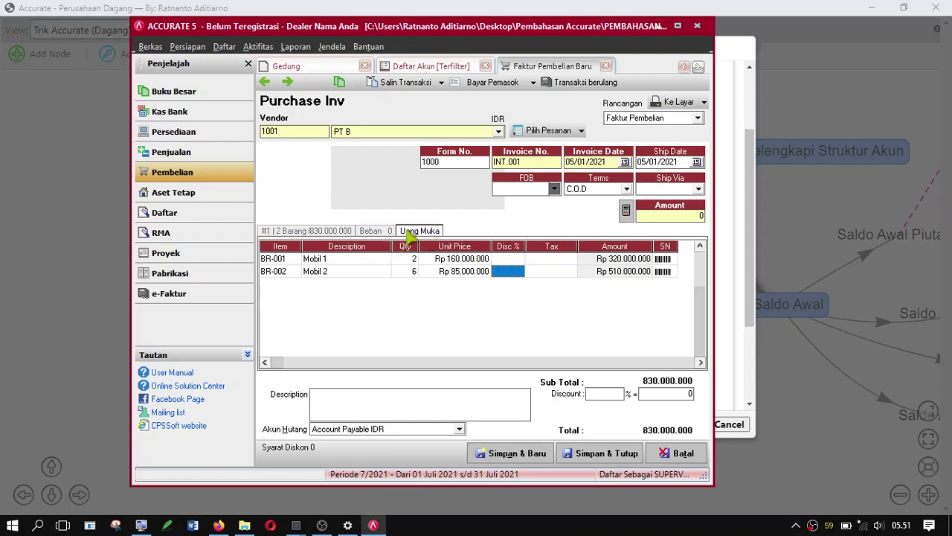
left_click(344, 232)
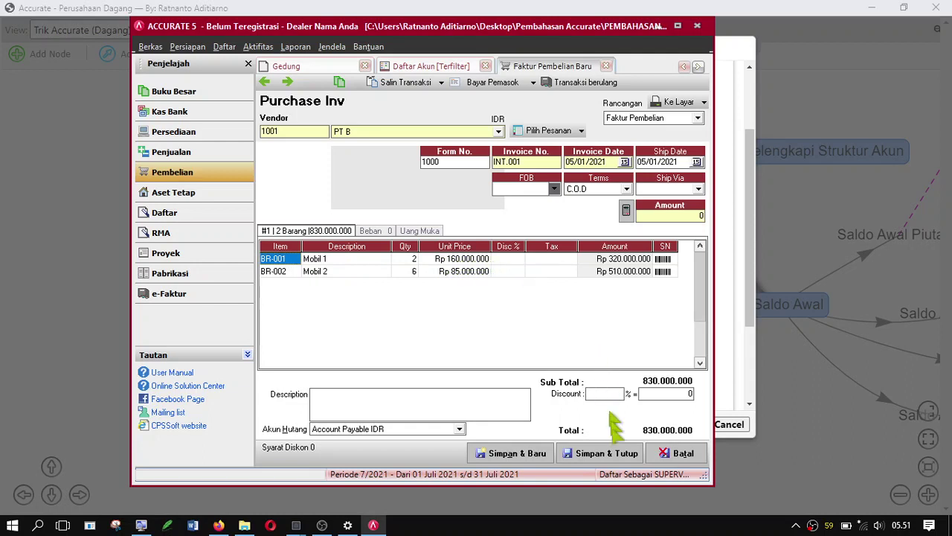
left_click(610, 459)
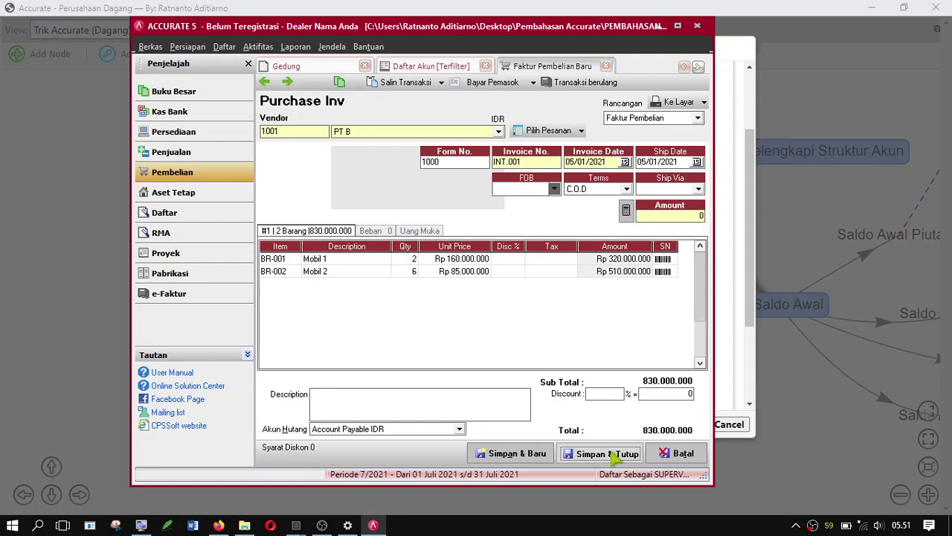
left_click(610, 460)
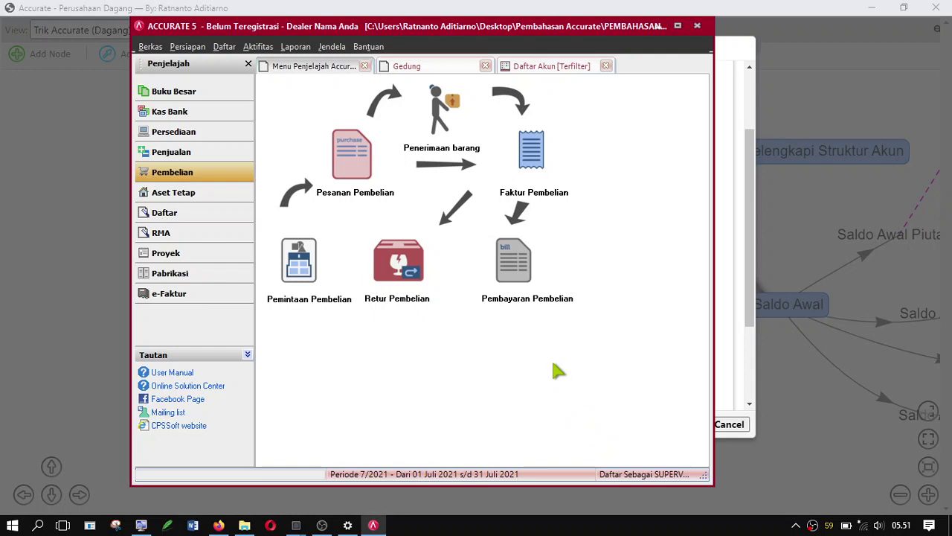
Check the down payment in the exercise text and start a purchase payment in ACCURATE 5 for vendor PT B.
left_click(758, 318)
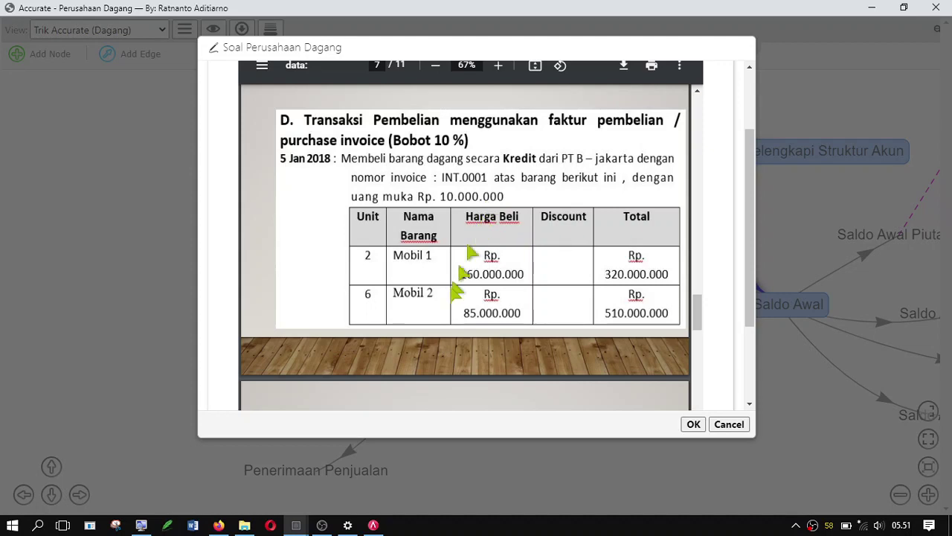
left_click(374, 524)
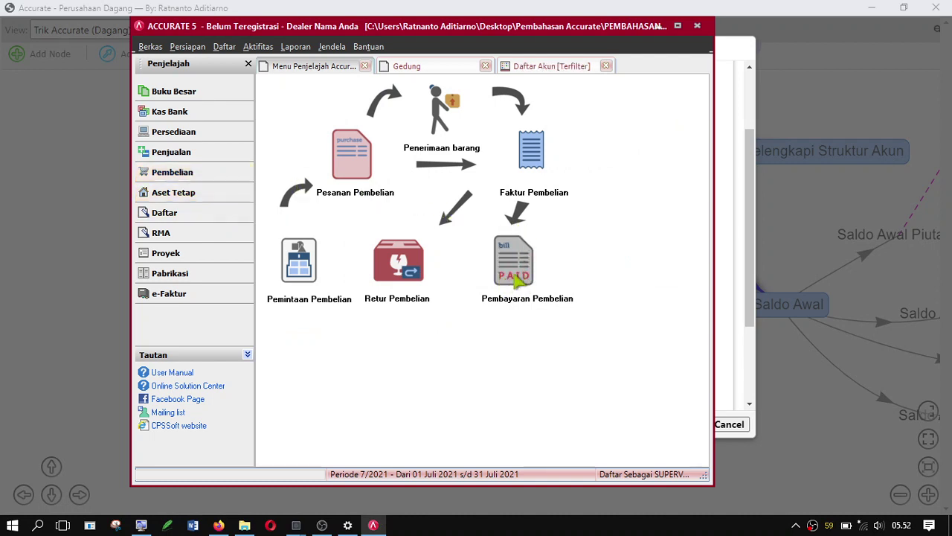
left_click(515, 281)
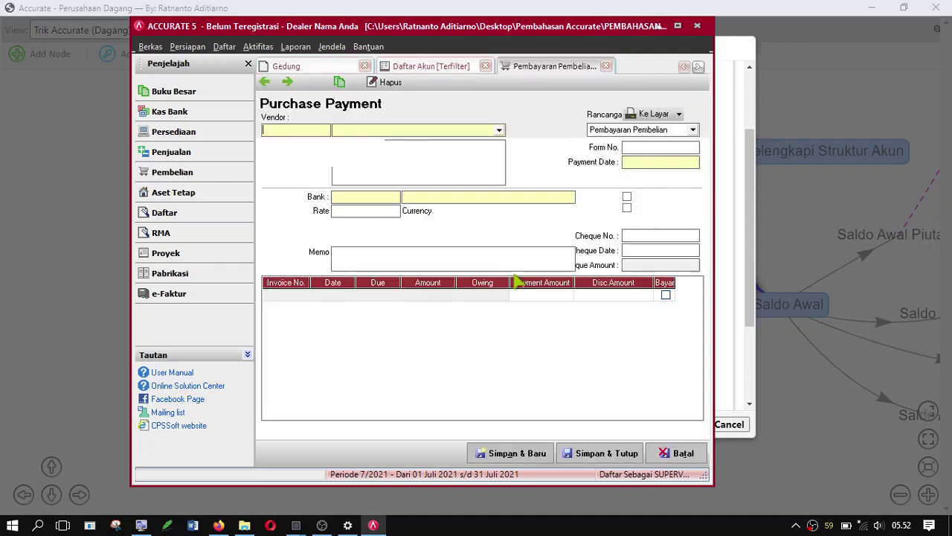
left_click(499, 131)
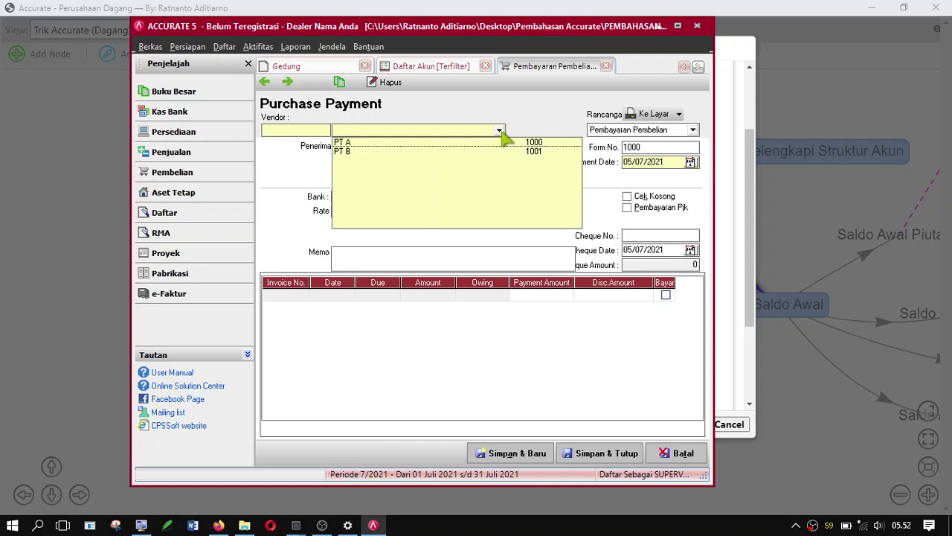
left_click(493, 152)
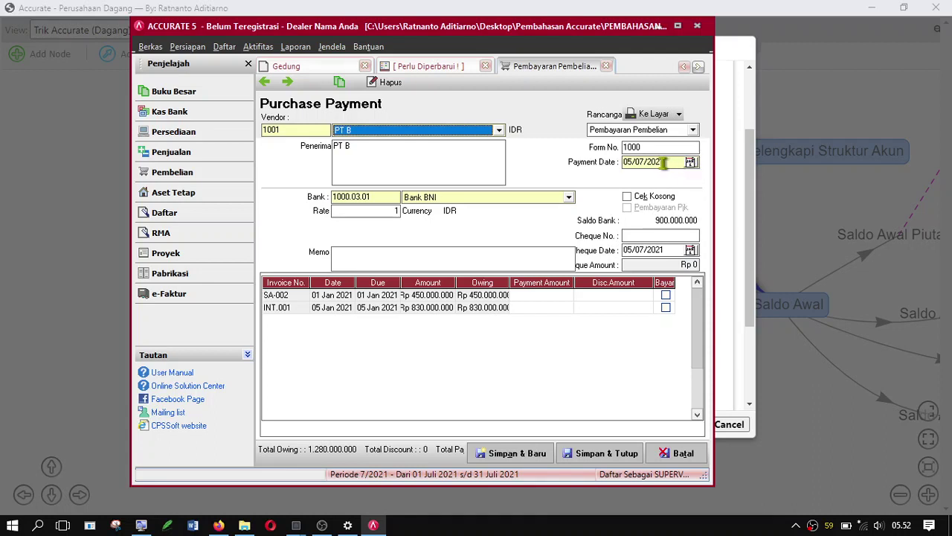
Set the payment date of the purchase payment to 05/01/2021.
left_click(690, 161)
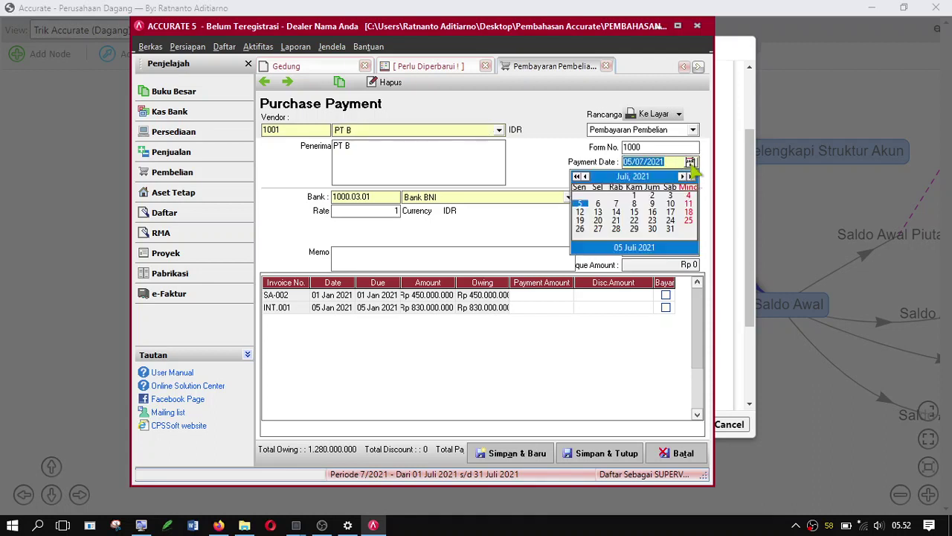
left_click(585, 176)
left_click(584, 176)
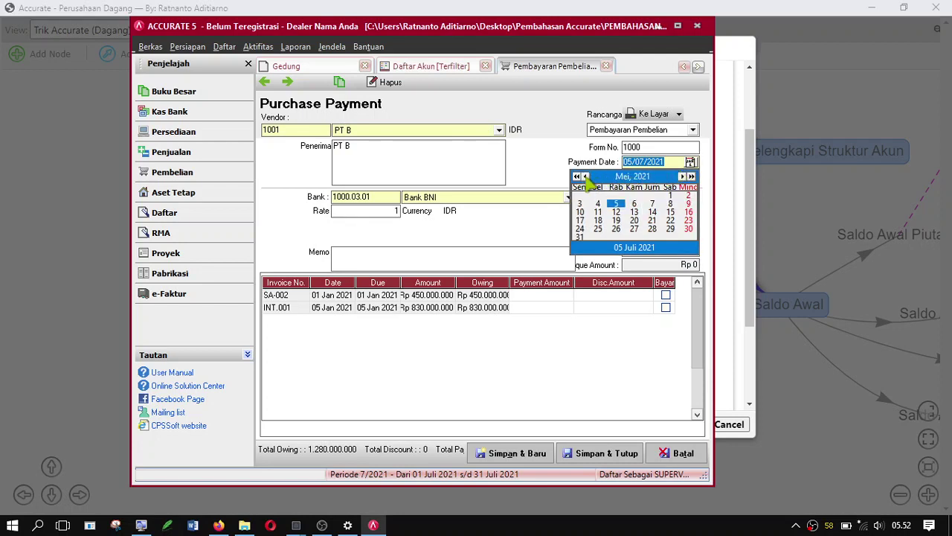
left_click(584, 176)
left_click(584, 176)
left_click(584, 176)
left_click(584, 177)
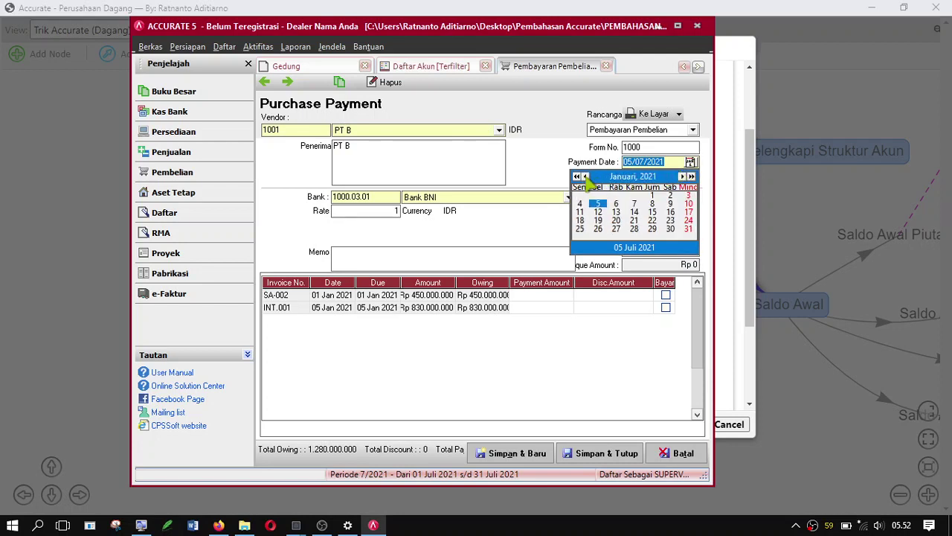
left_click(600, 204)
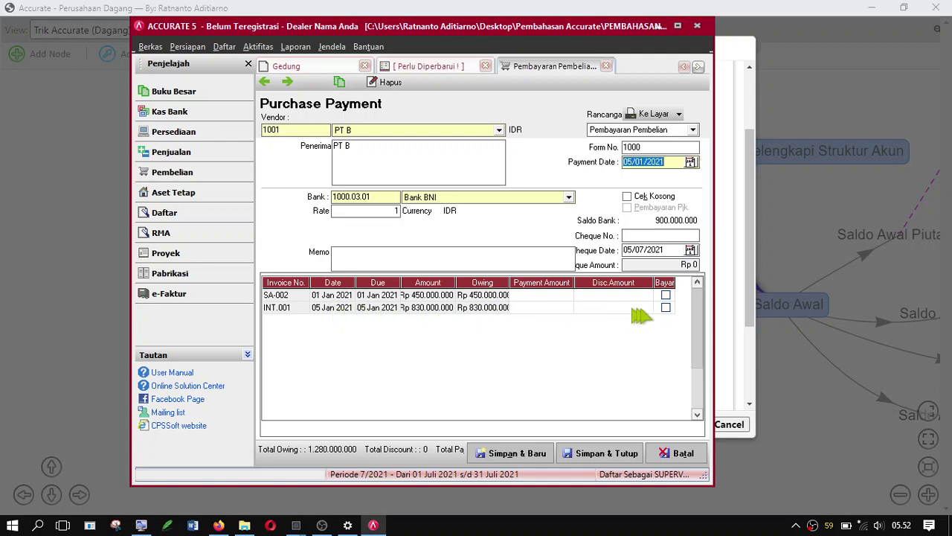
Mark invoice INT.001 for payment and set its payment amount to Rp 10.000.000.
left_click(666, 308)
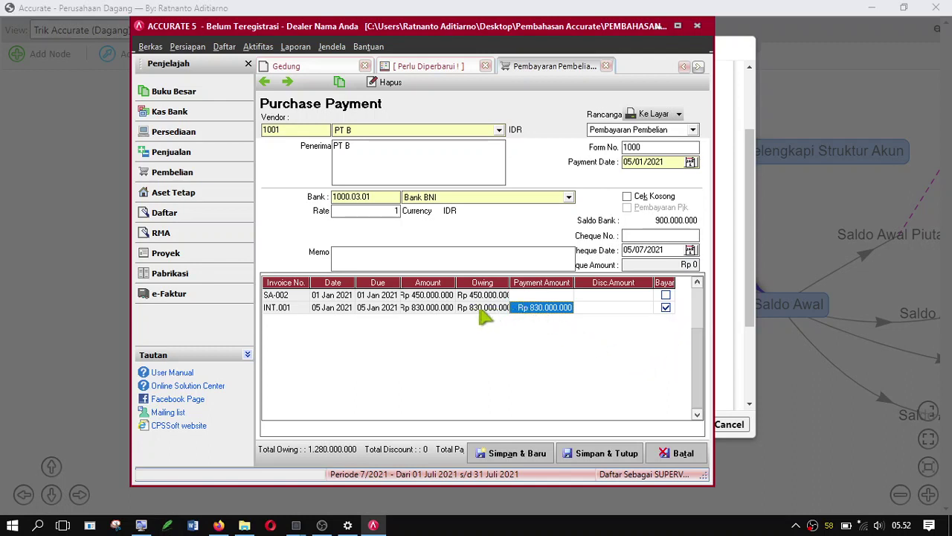
left_click(521, 310)
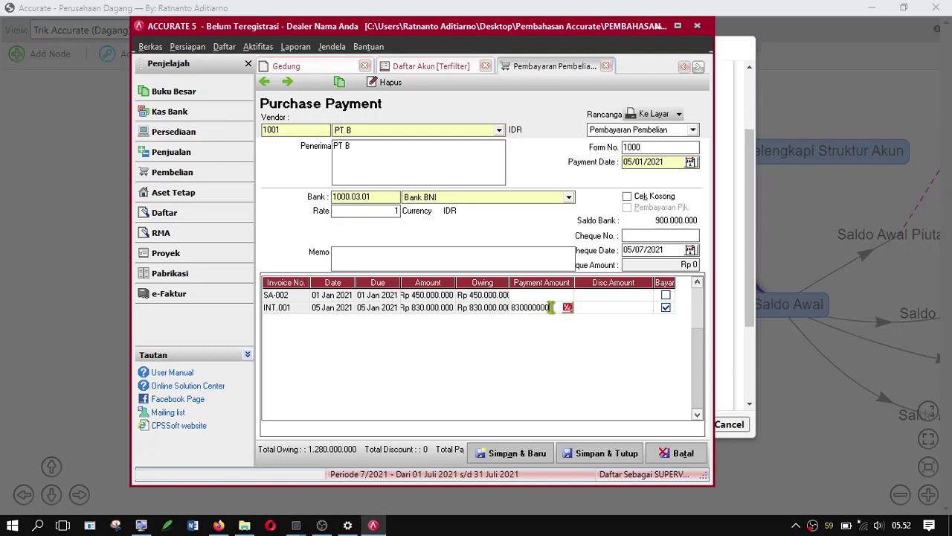
left_click_drag(551, 307, 510, 309)
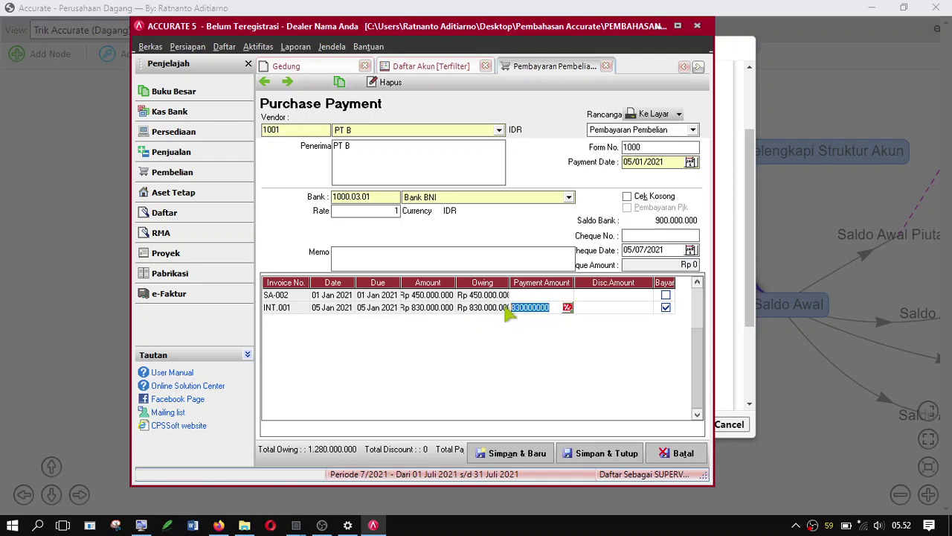
type("10.")
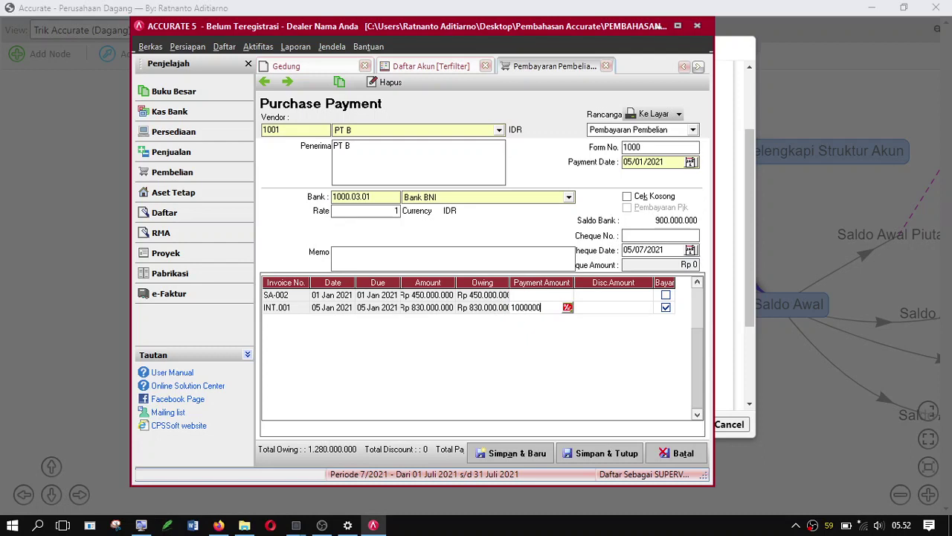
type("000.000")
key("Tab")
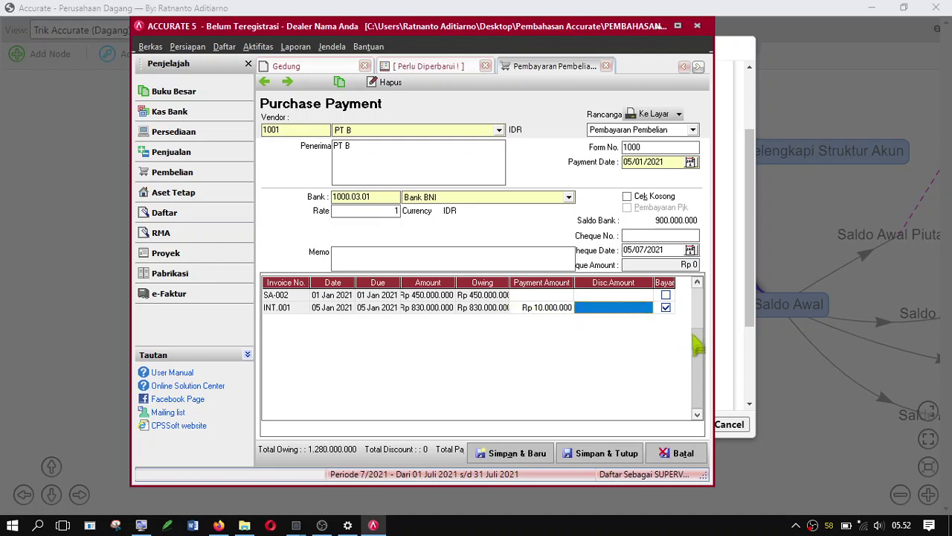
Narrow the navigation pane, maximize the window and commit the INT.001 payment line so the cheque amount is calculated.
left_click_drag(717, 257, 837, 258)
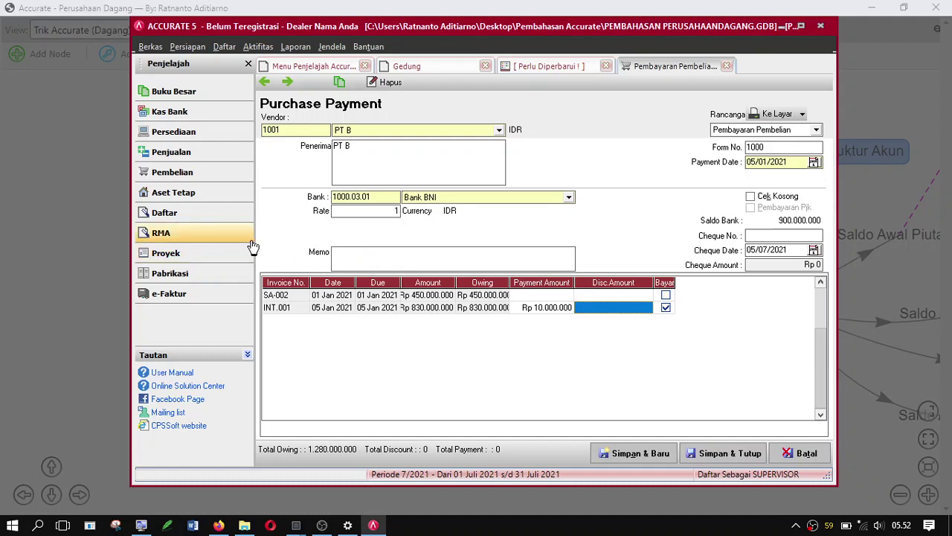
left_click_drag(255, 237, 202, 237)
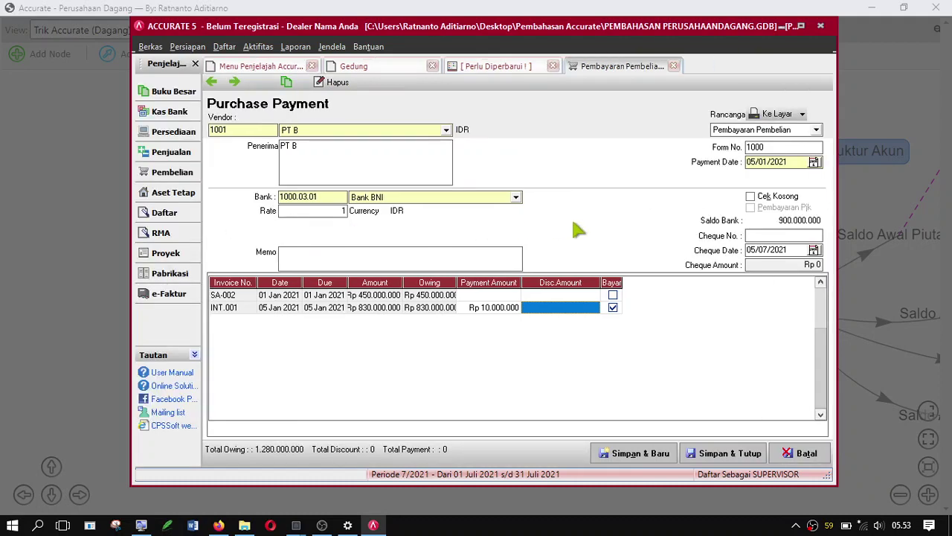
left_click(802, 27)
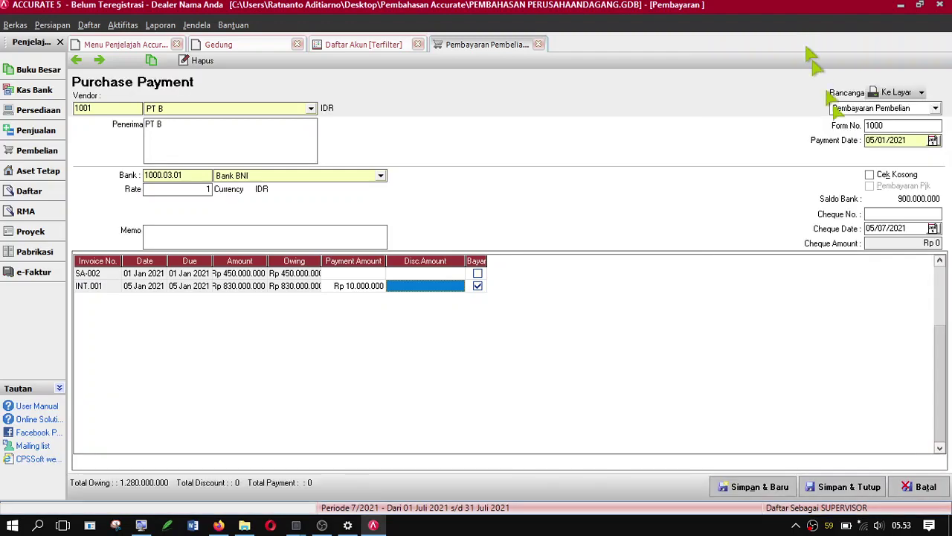
left_click(891, 243)
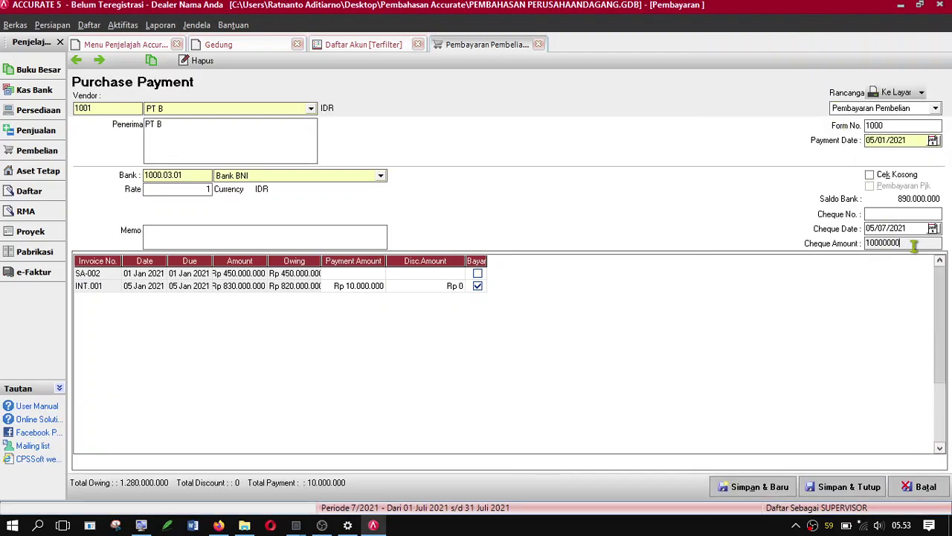
left_click(879, 214)
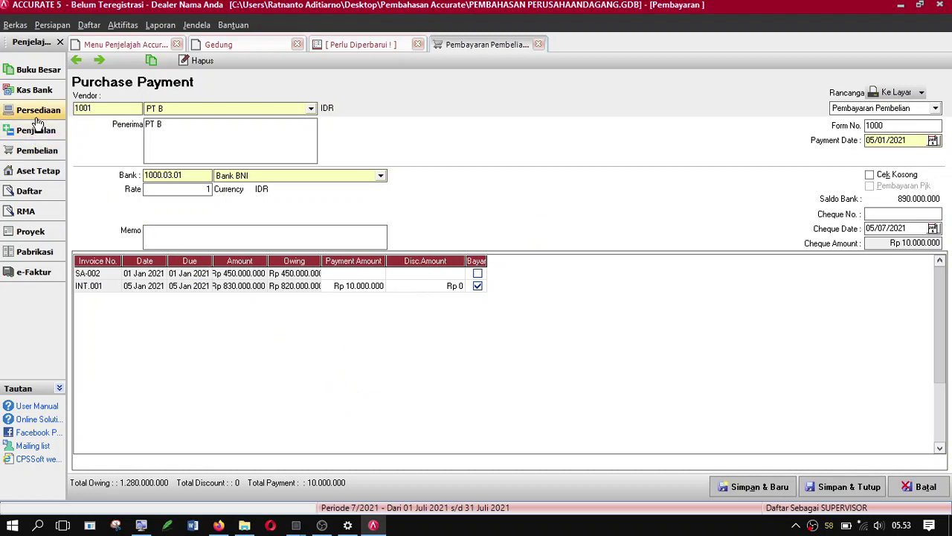
Glance at the purchasing overview, return to the PT B purchase payment, and save and close it.
left_click(36, 150)
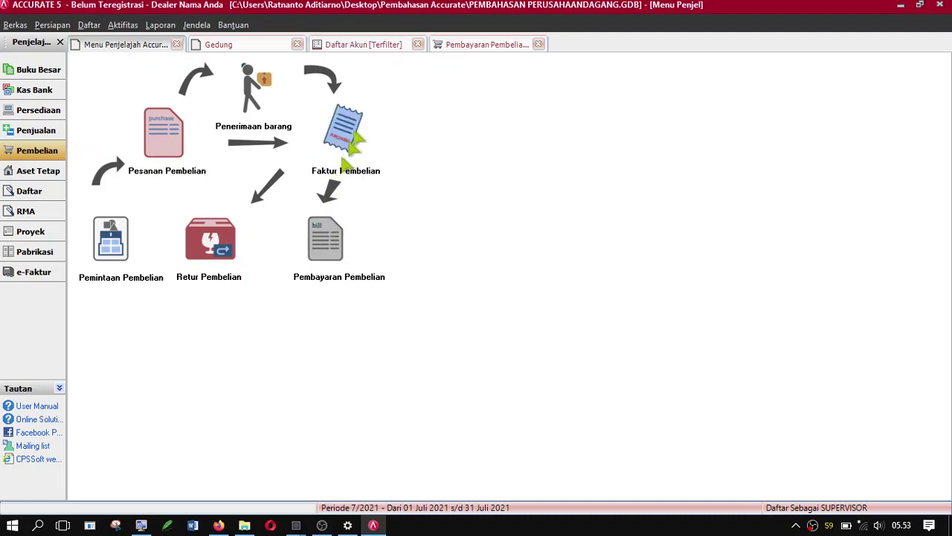
left_click(469, 46)
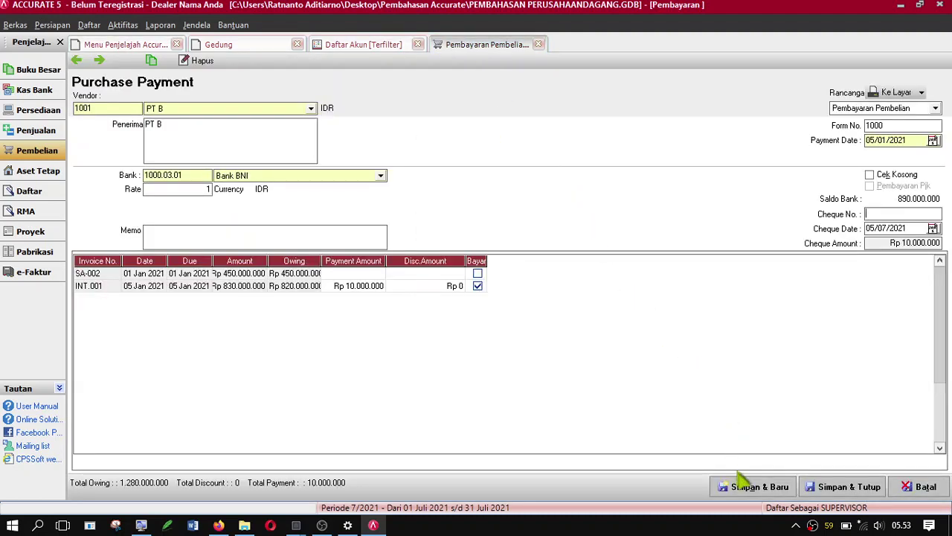
left_click(831, 488)
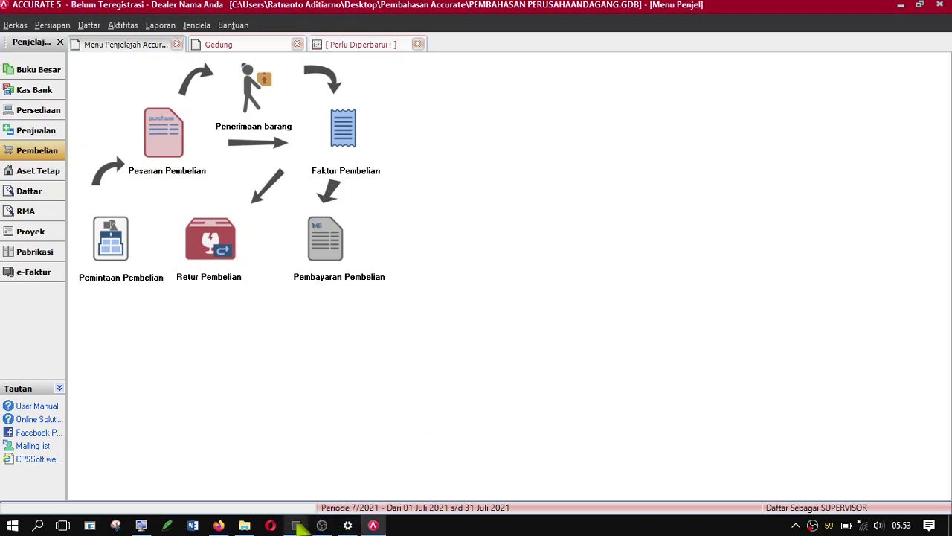
Read the 10 January cash purchase from PT A in the exercise and open a new purchase invoice in ACCURATE 5.
mouse_move(291, 525)
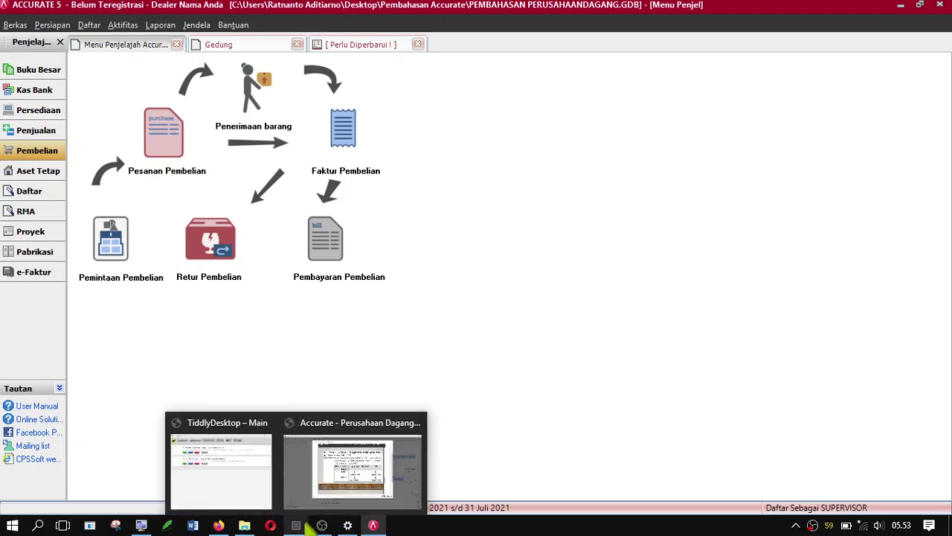
left_click(329, 497)
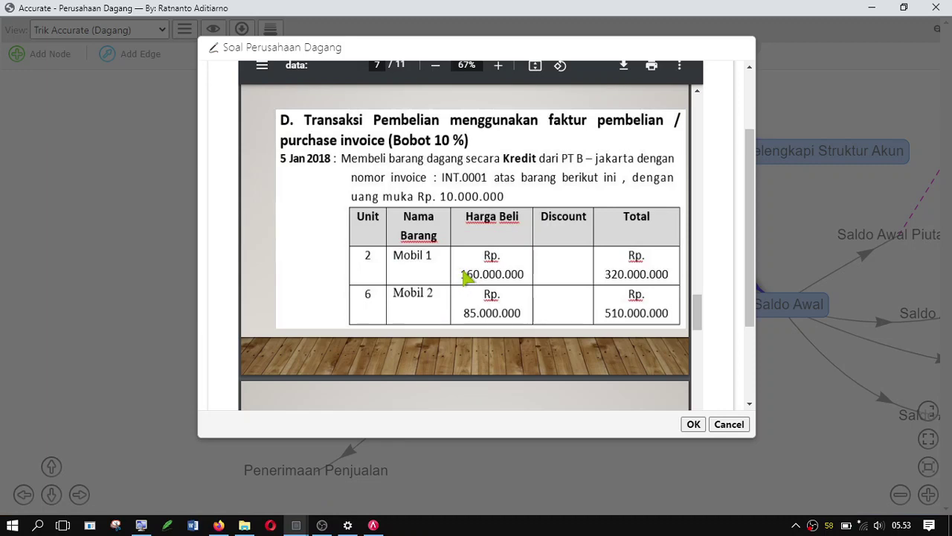
scroll(464, 275, "down", 5)
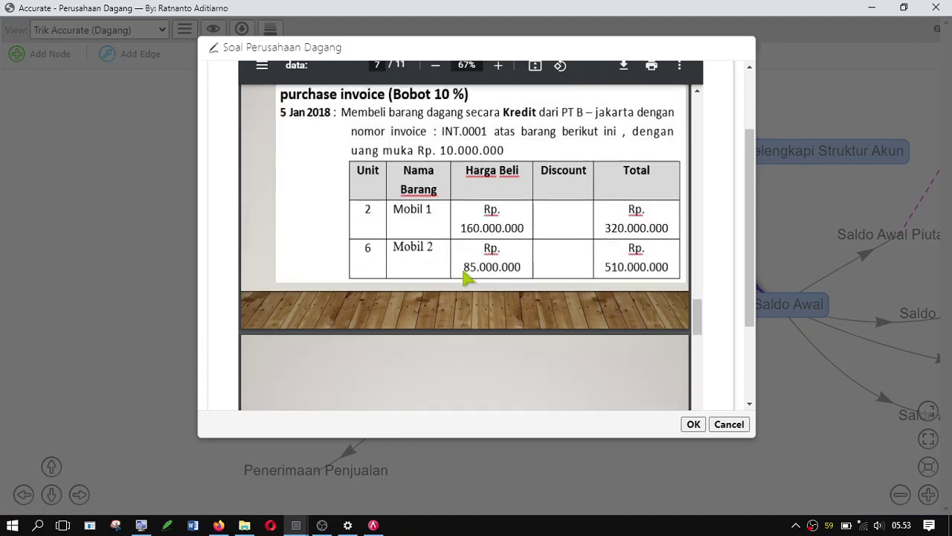
scroll(467, 277, "down", 1)
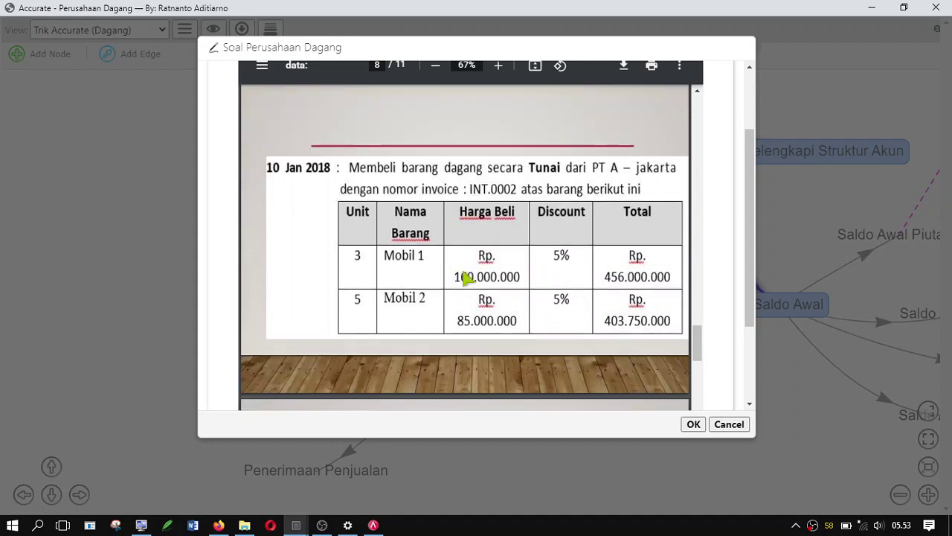
scroll(464, 275, "down", 1)
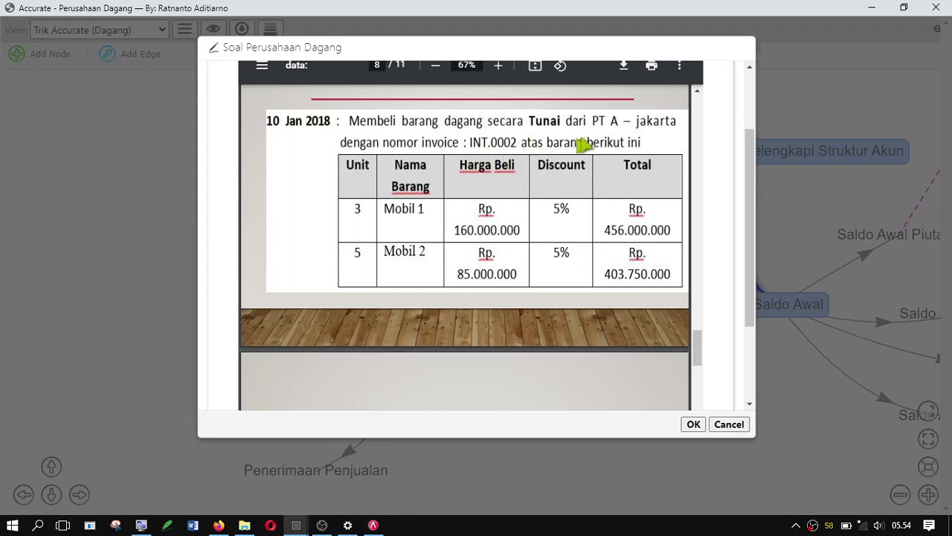
left_click(373, 525)
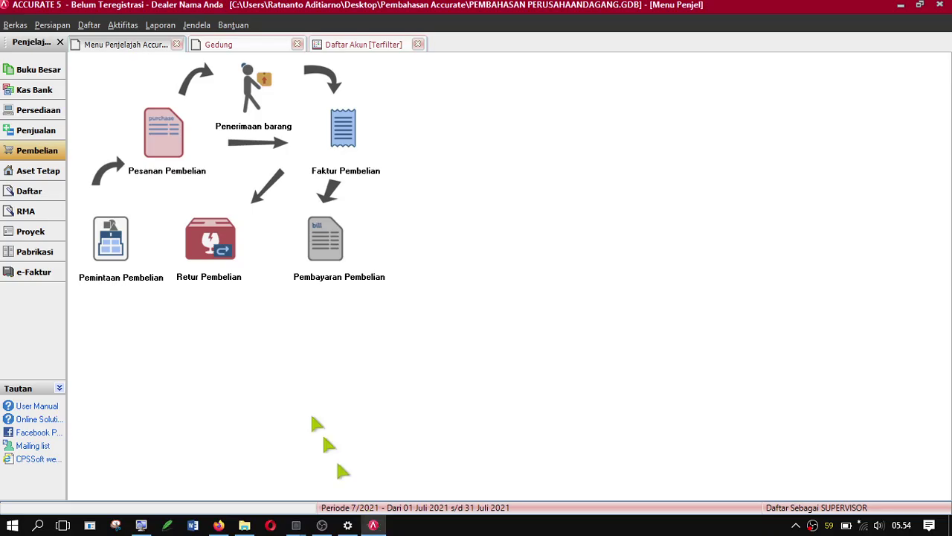
double_click(392, 7)
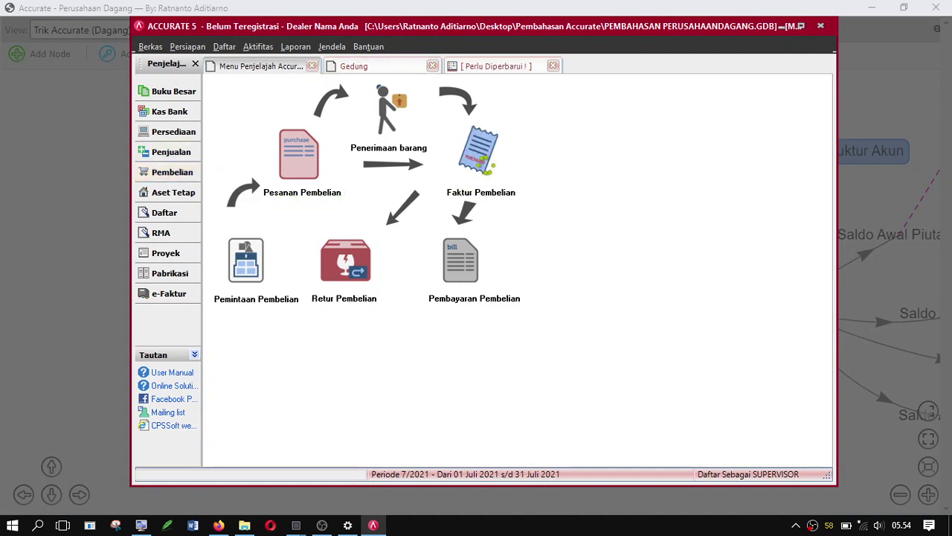
left_click(484, 164)
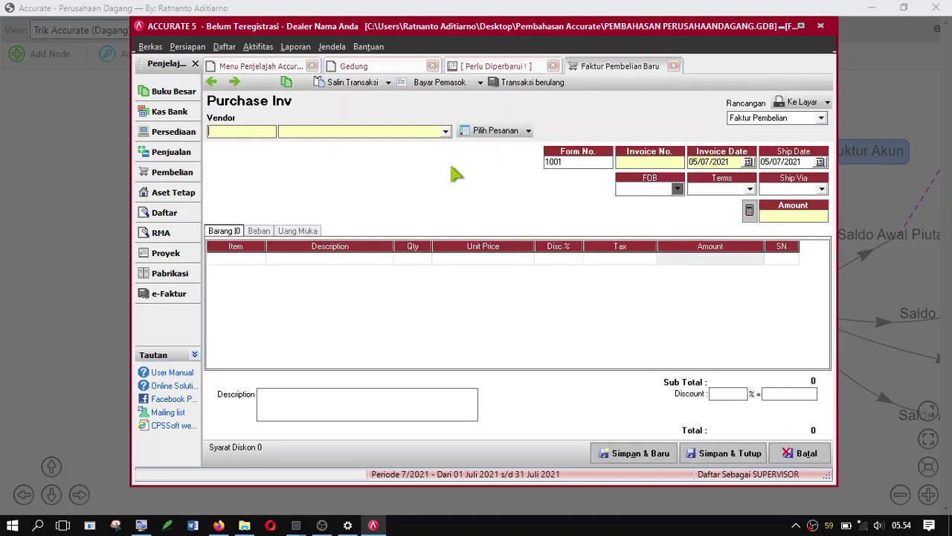
Fill in the purchase invoice header with vendor PT A, invoice number INT.002 and invoice date 10/01/2021.
left_click(287, 132)
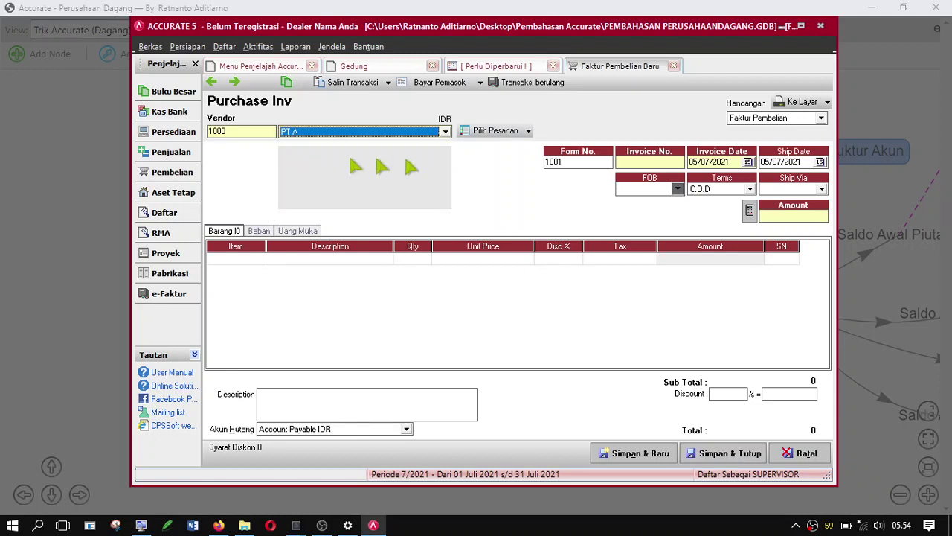
left_click(664, 164)
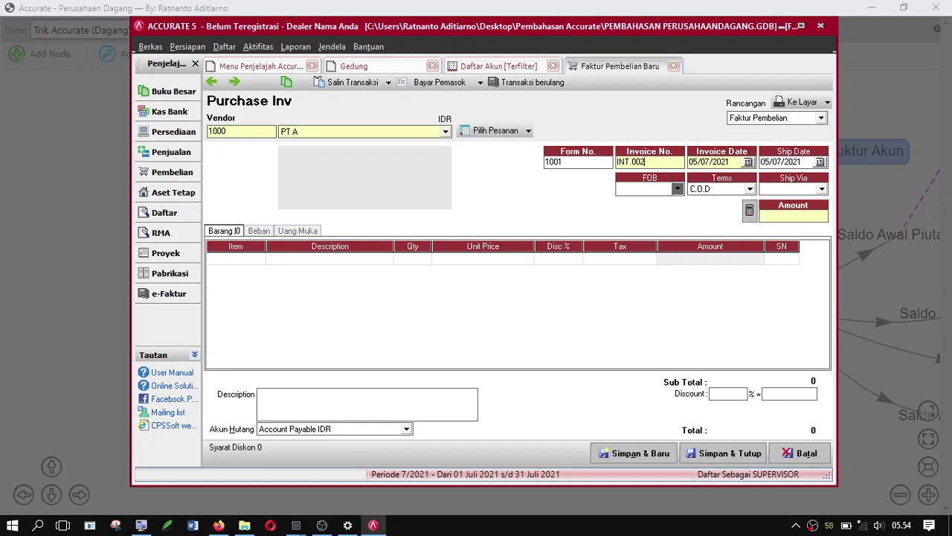
left_click(747, 163)
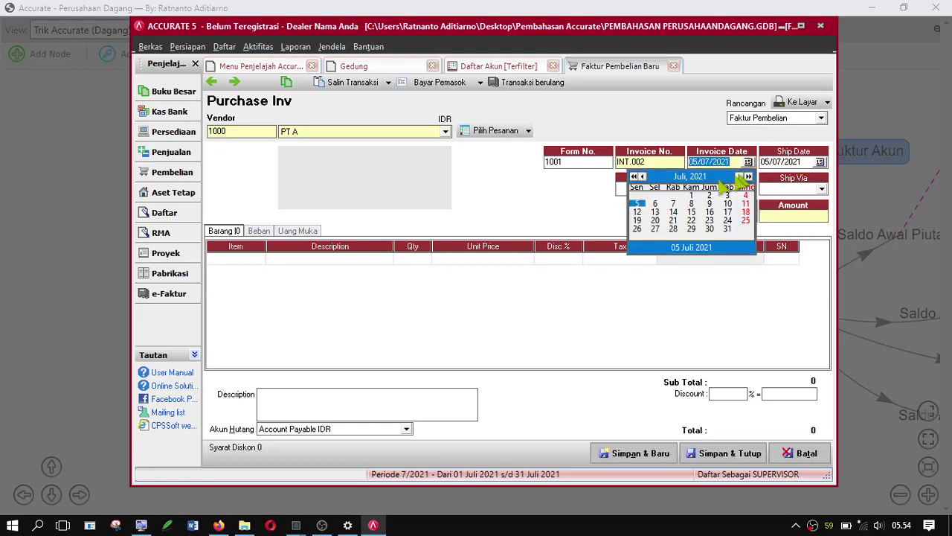
left_click(644, 177)
left_click(644, 177)
left_click(644, 177)
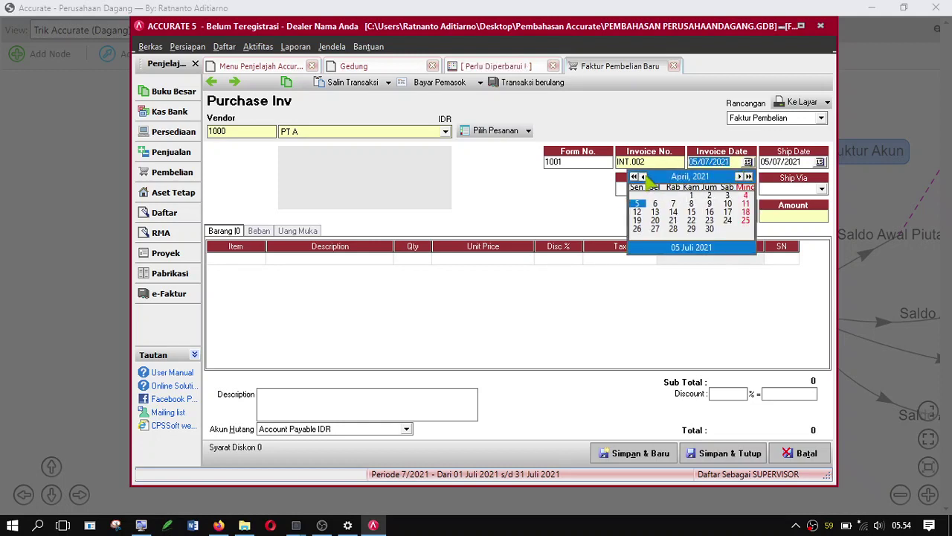
left_click(644, 177)
left_click(644, 177)
left_click(643, 177)
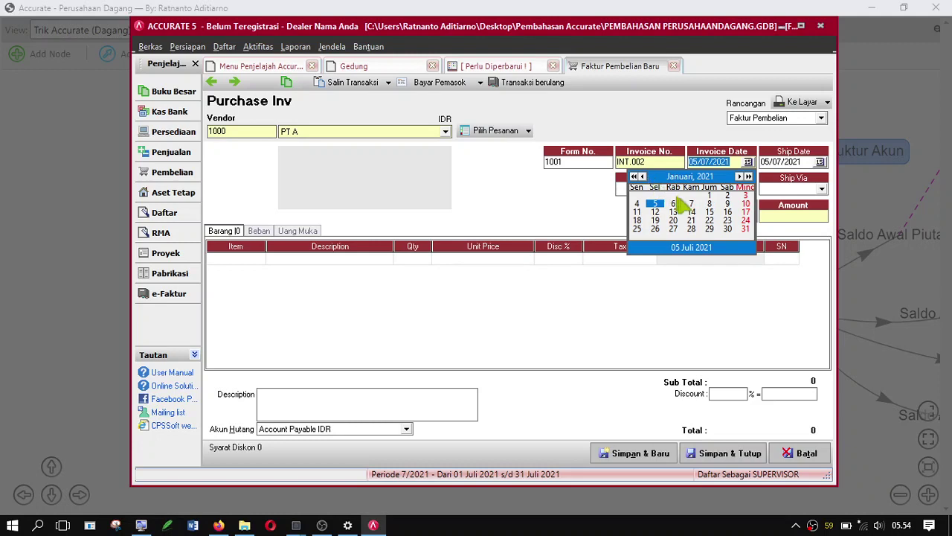
left_click(744, 203)
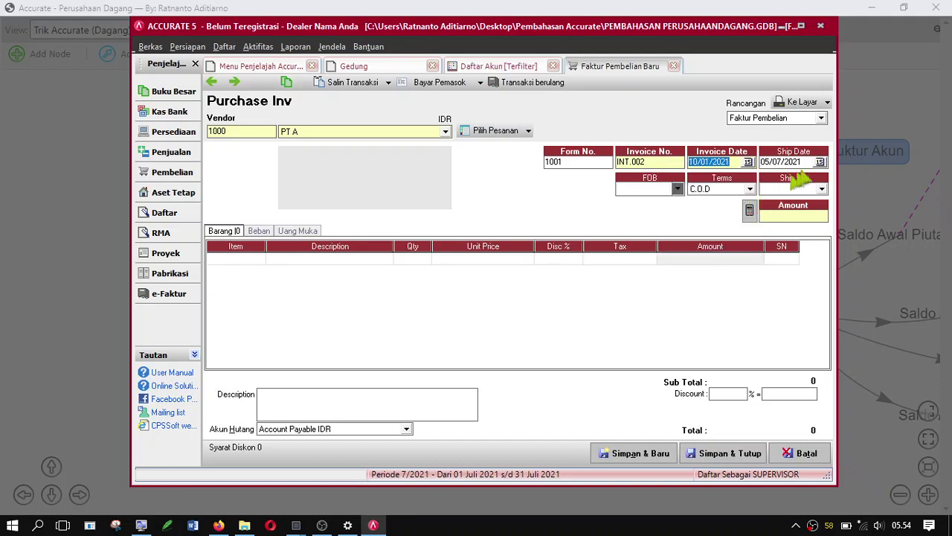
Set the ship date of the PT A purchase invoice to 10/01/2021.
left_click(820, 162)
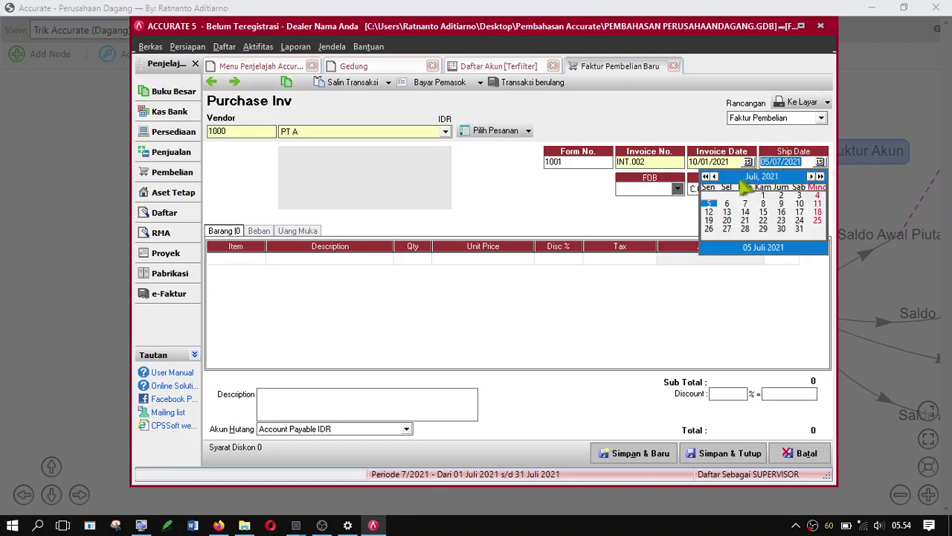
left_click(715, 177)
left_click(715, 177)
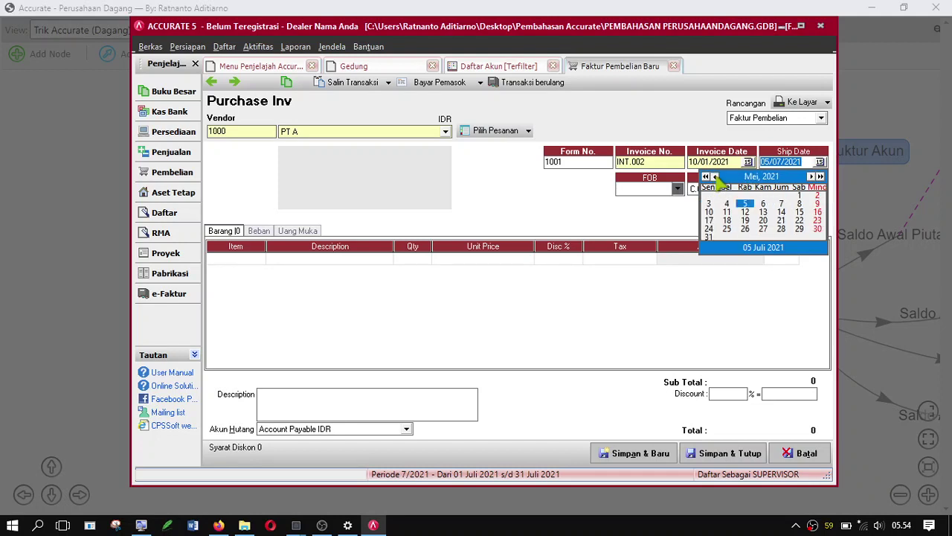
left_click(715, 177)
left_click(714, 177)
left_click(715, 177)
left_click(715, 177)
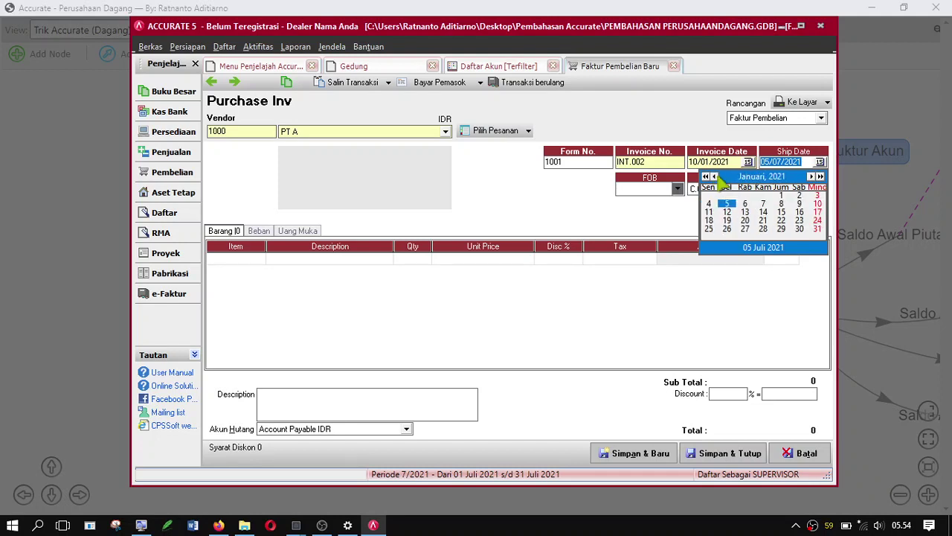
left_click(816, 204)
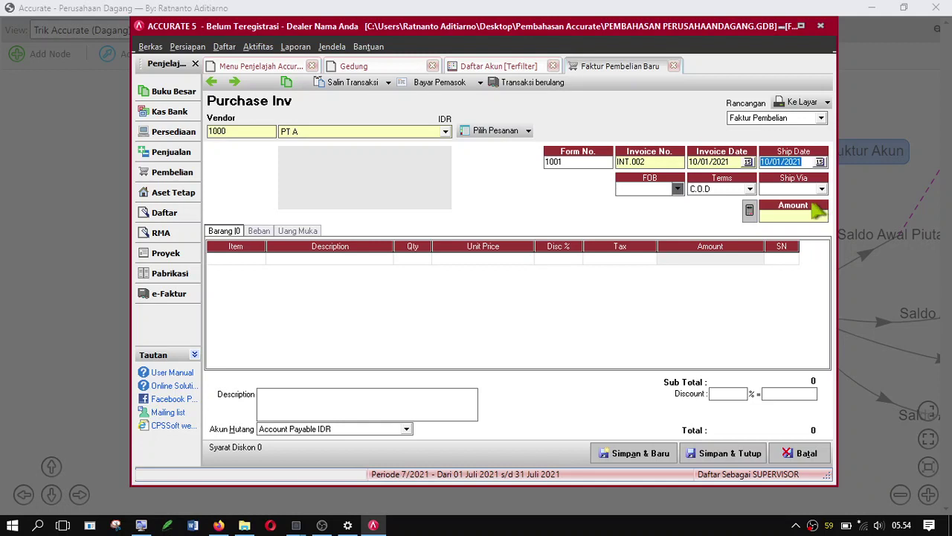
Add item BR-001 (Mobil 1) to the first invoice line with a quantity of 3.
left_click(259, 259)
left_click(258, 258)
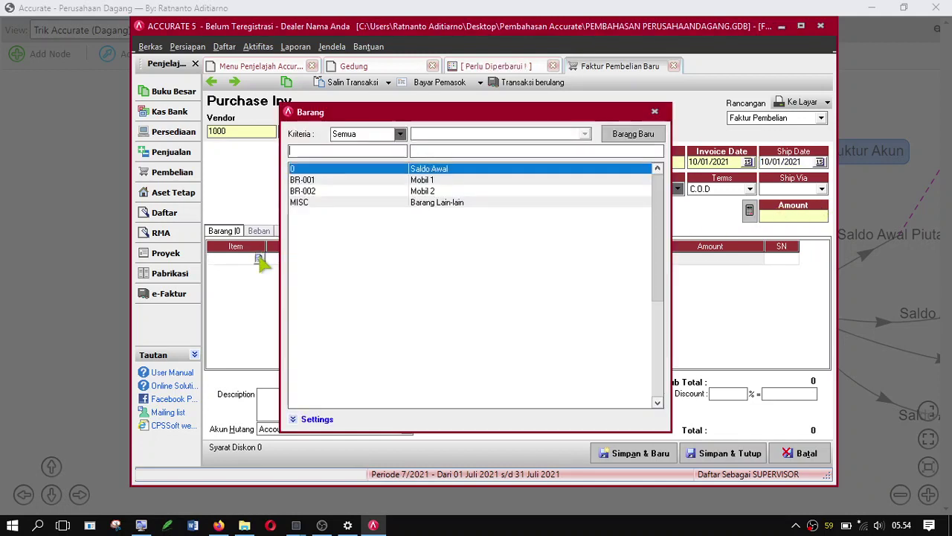
double_click(354, 190)
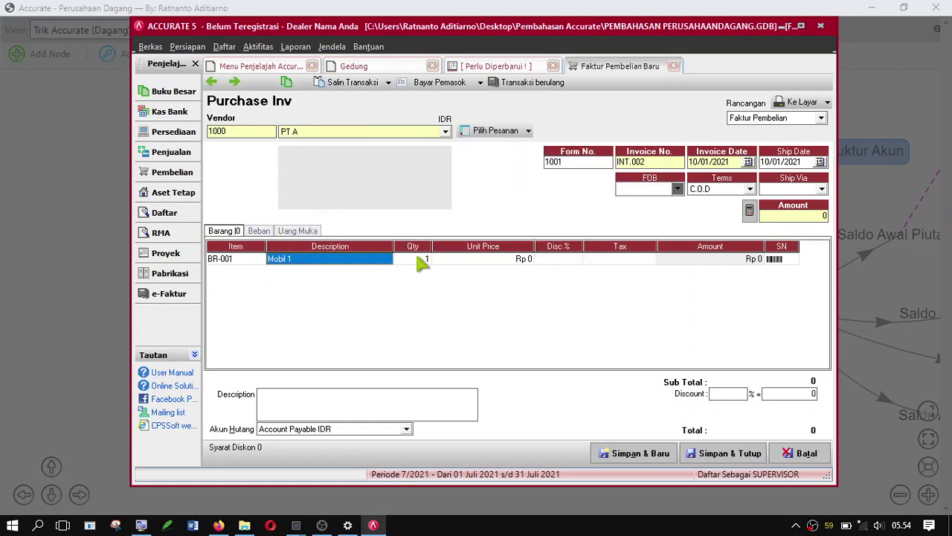
left_click(417, 258)
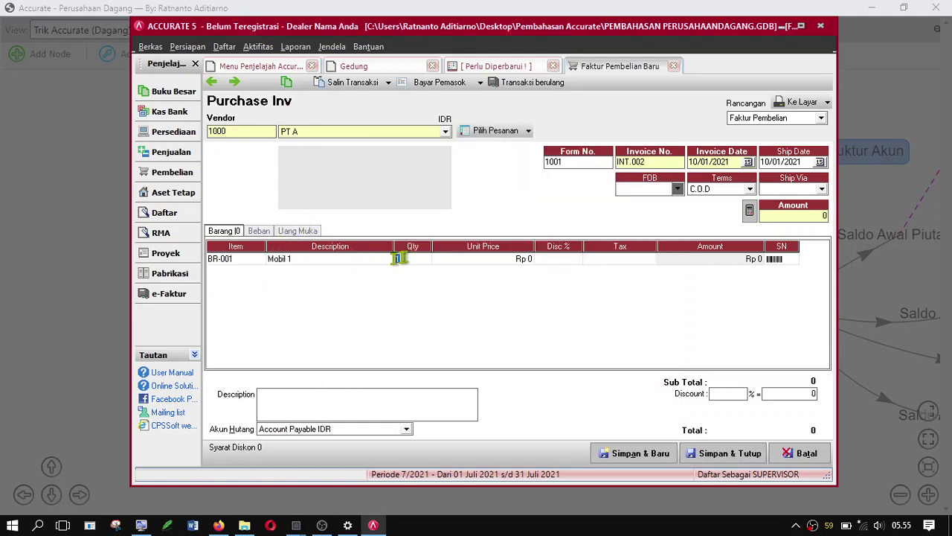
type("3")
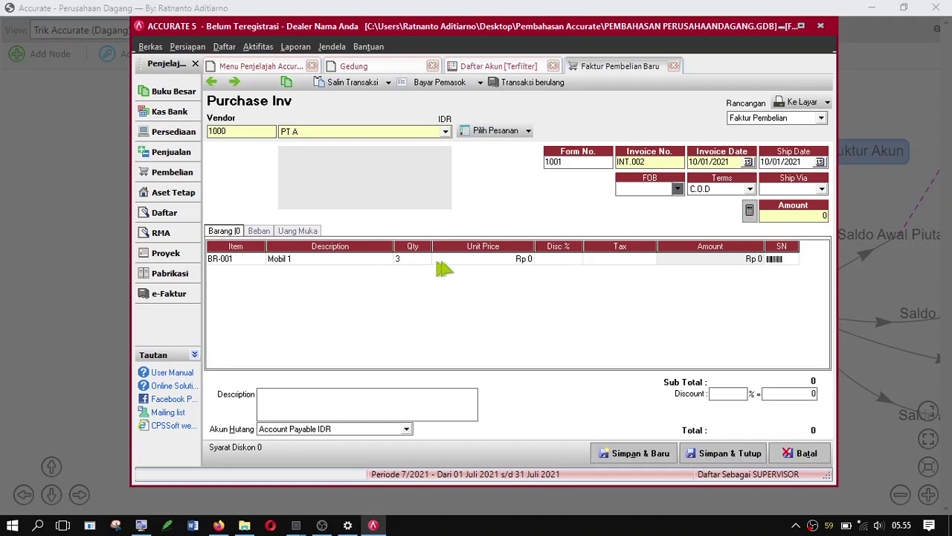
Set the Mobil 1 unit price to Rp 160.000.000 and commit the line to start a second one.
left_click(489, 261)
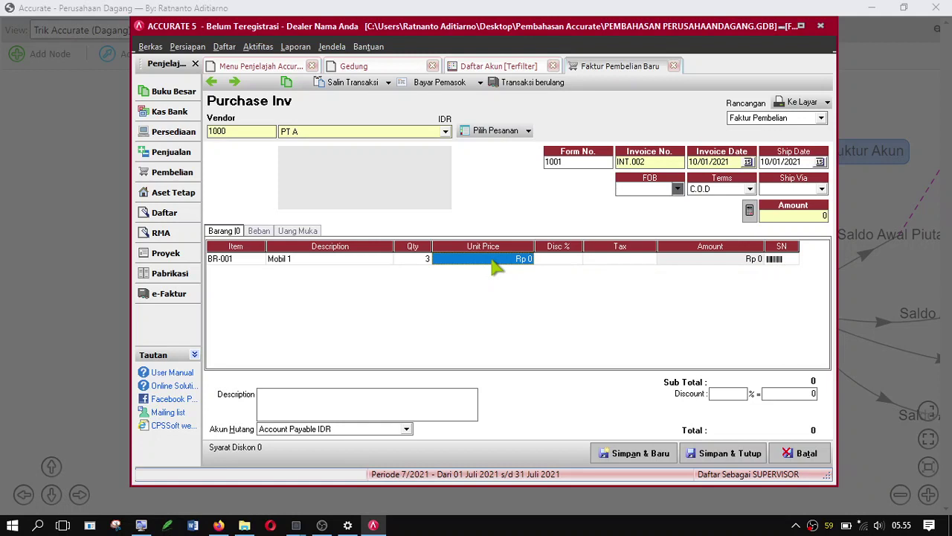
left_click(491, 261)
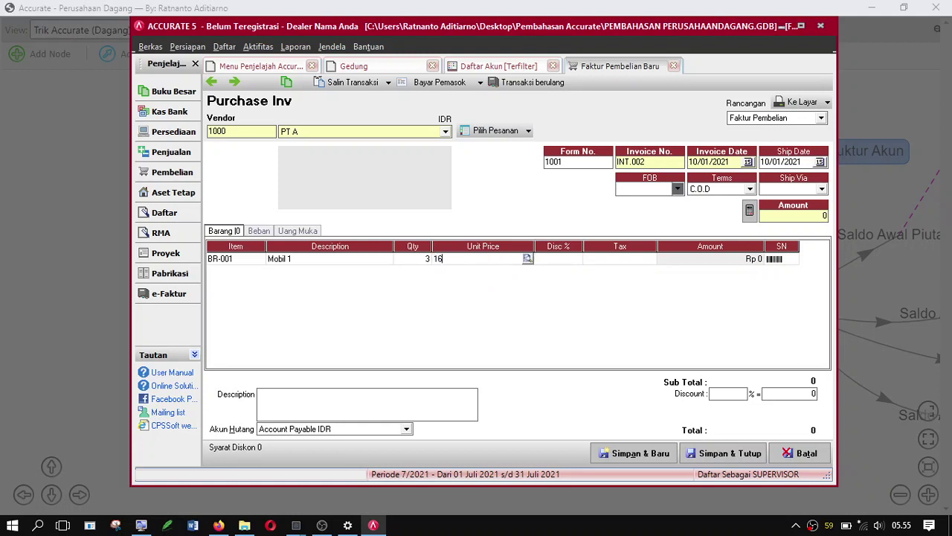
type("160000000")
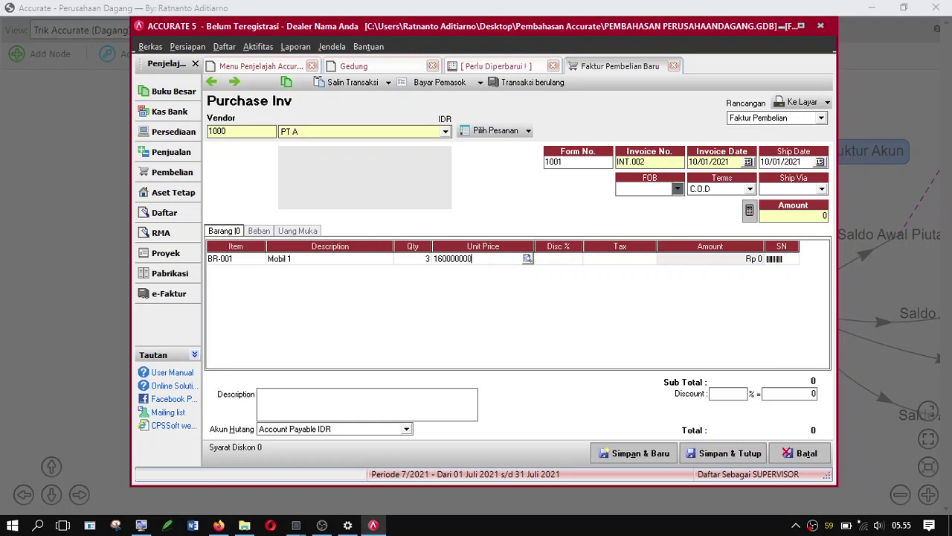
key("Tab")
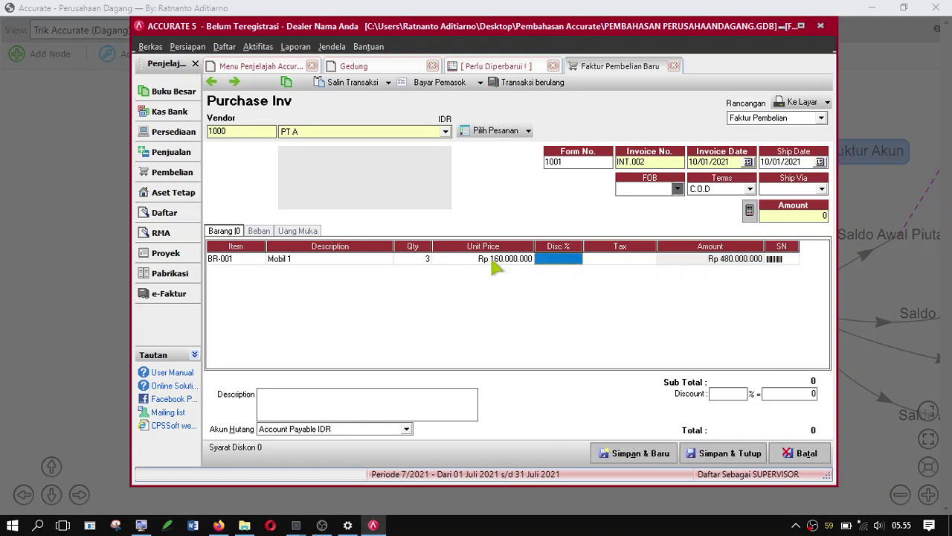
key("Tab")
key("Tab")
key("Tab")
key("Tab")
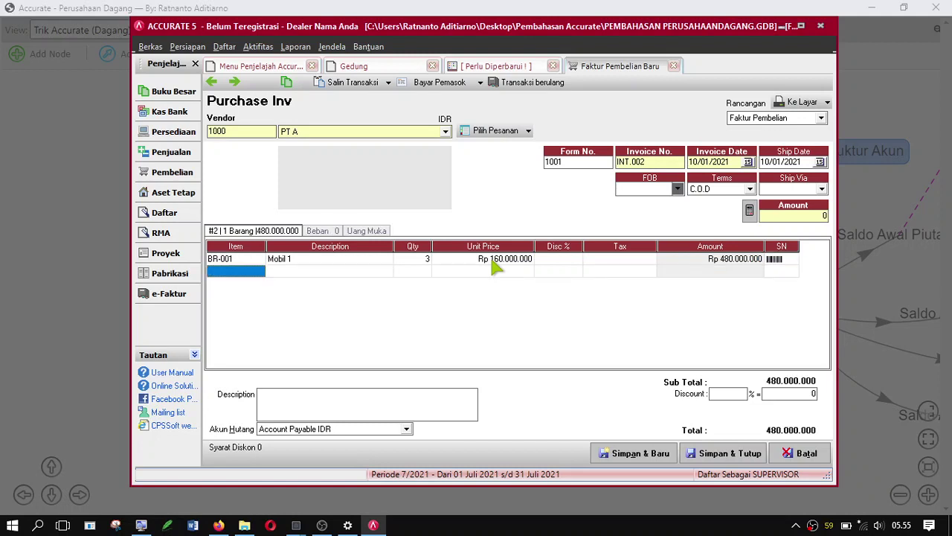
Add item BR-002 (Mobil 2) on the second invoice line with a quantity of 5.
left_click(260, 271)
left_click(259, 271)
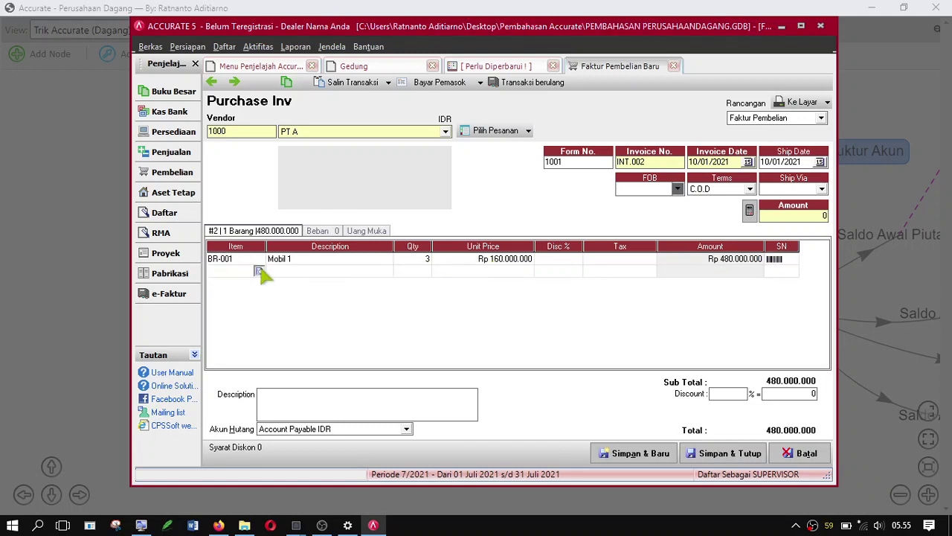
left_click(327, 195)
double_click(327, 195)
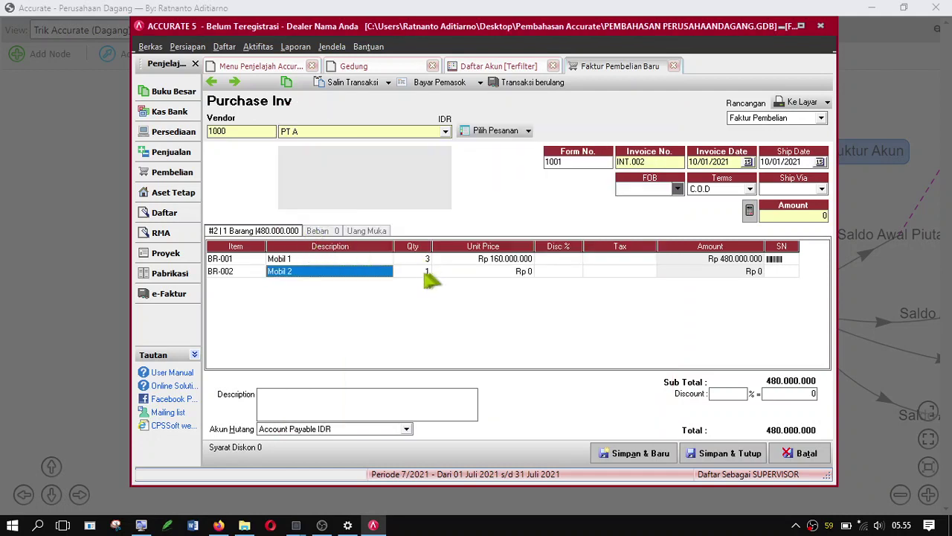
left_click(425, 274)
left_click(425, 273)
key("BackSpace")
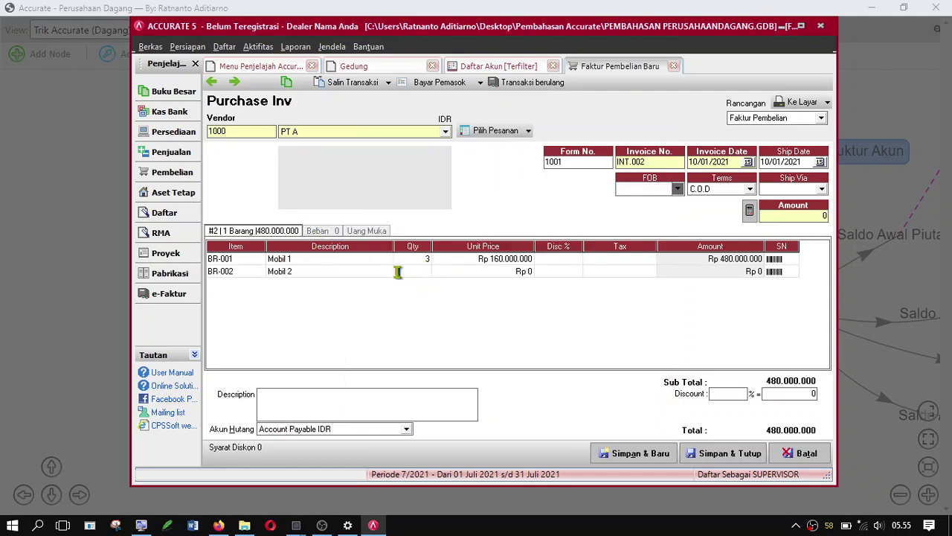
type("5")
Set the Mobil 2 unit price to Rp 85.000.000.
left_click(479, 273)
left_click(484, 275)
type("85")
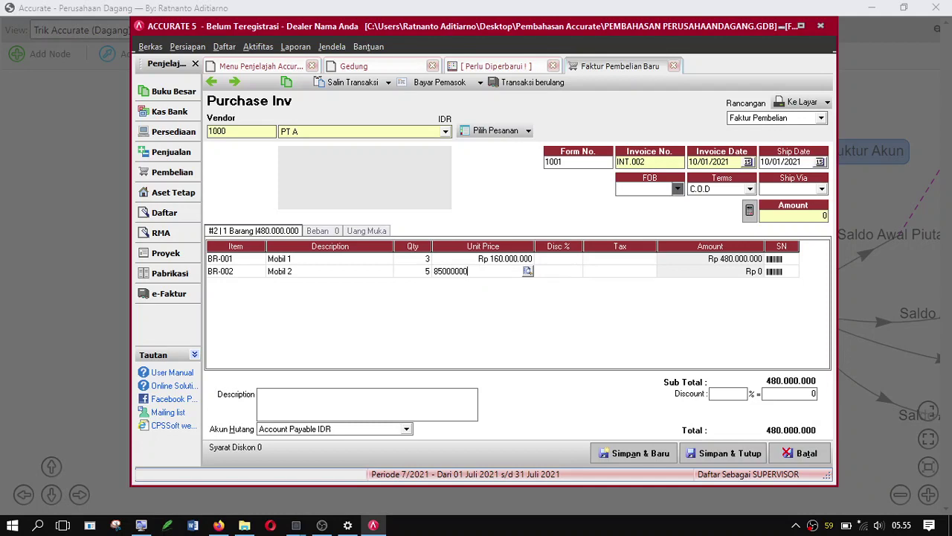
key("Tab")
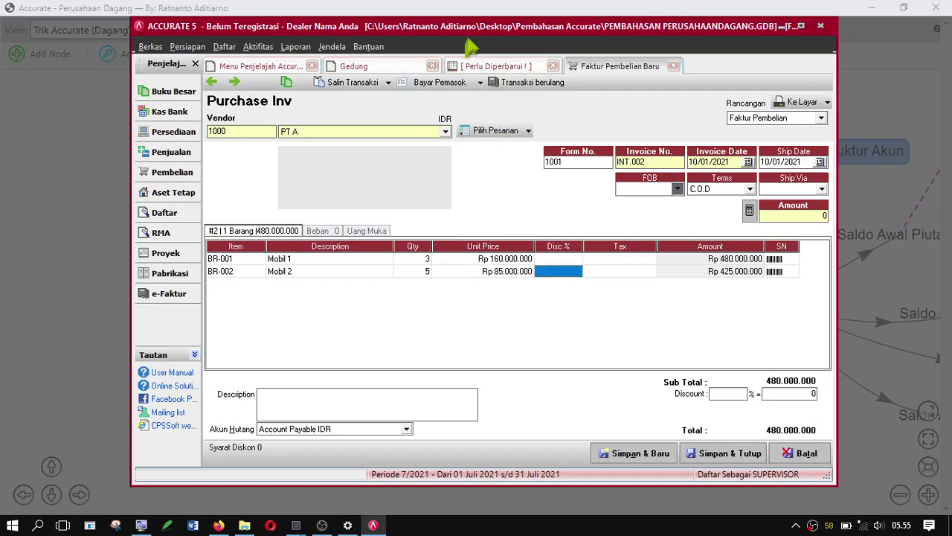
Check the discounts in the exercise, apply 5% to both the Mobil 1 and Mobil 2 lines, and save and close the invoice.
left_click_drag(477, 33, 480, 319)
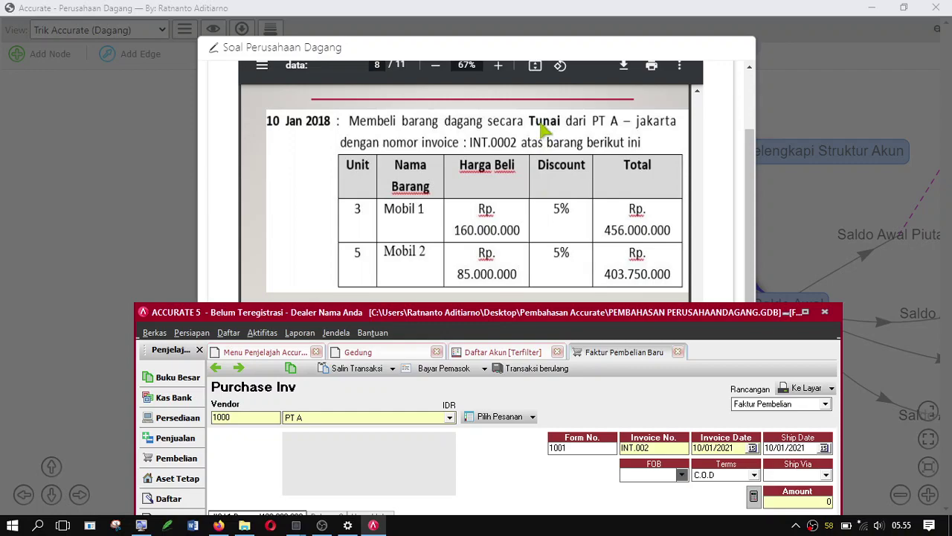
left_click_drag(507, 323, 523, 33)
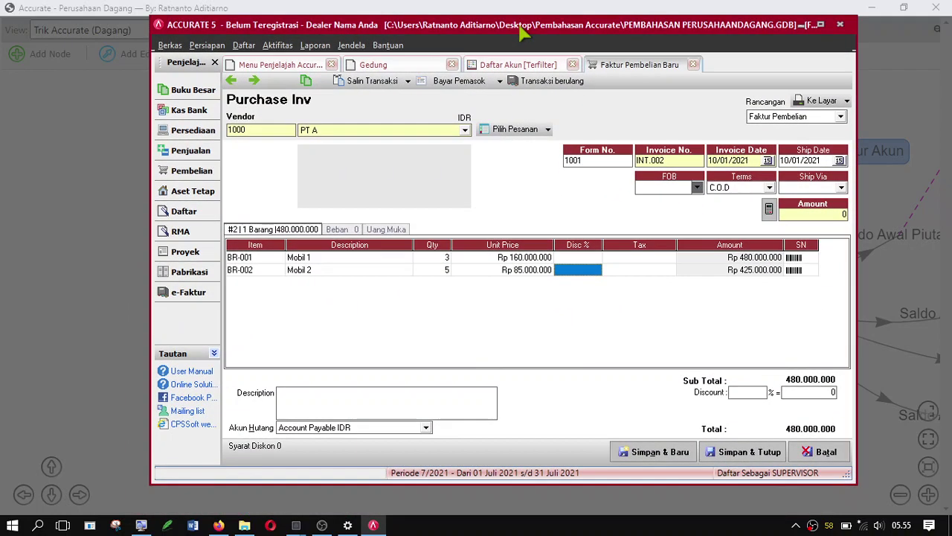
left_click(578, 258)
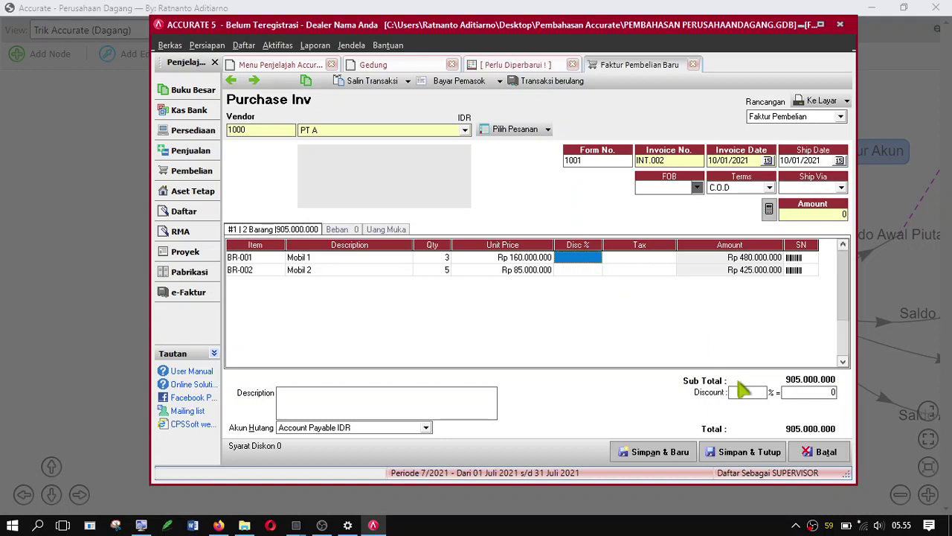
left_click(586, 259)
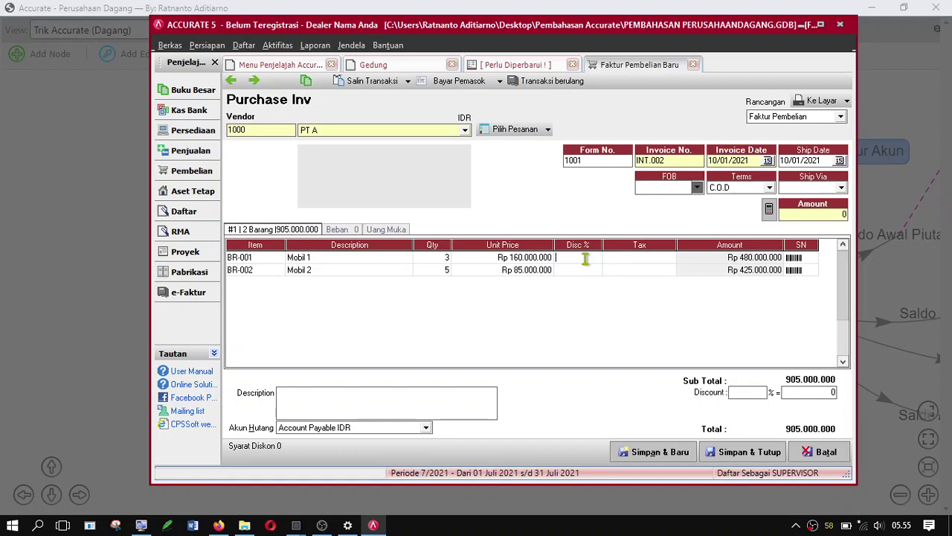
type("5")
left_click(580, 273)
left_click(580, 276)
type("5")
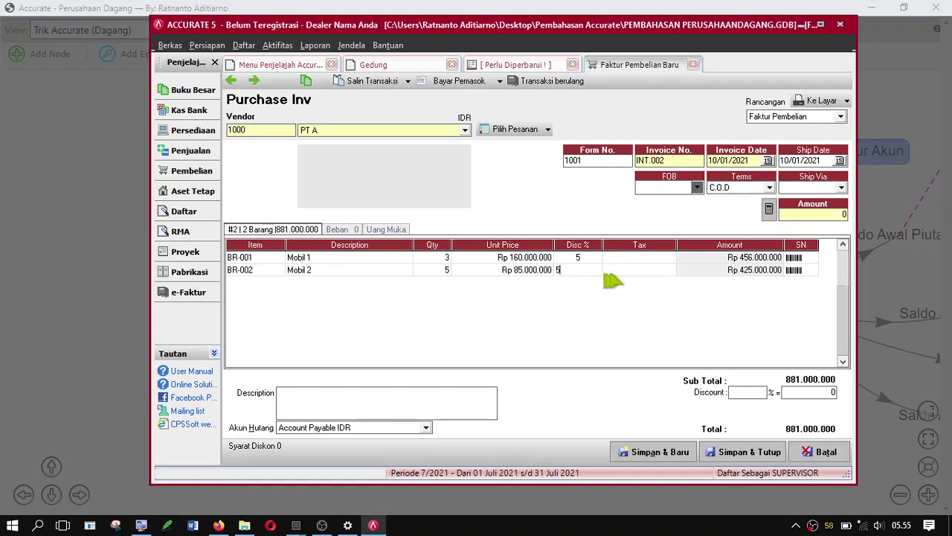
left_click(644, 275)
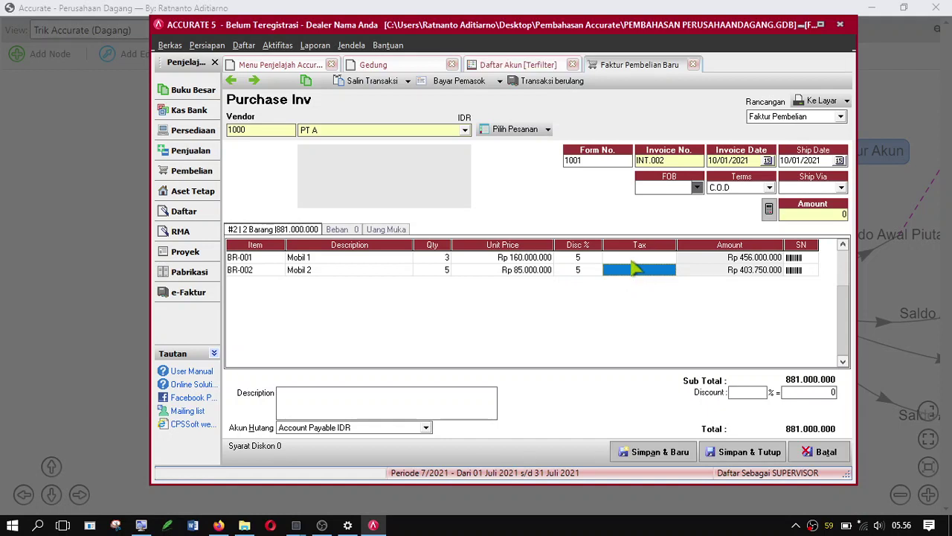
left_click(730, 458)
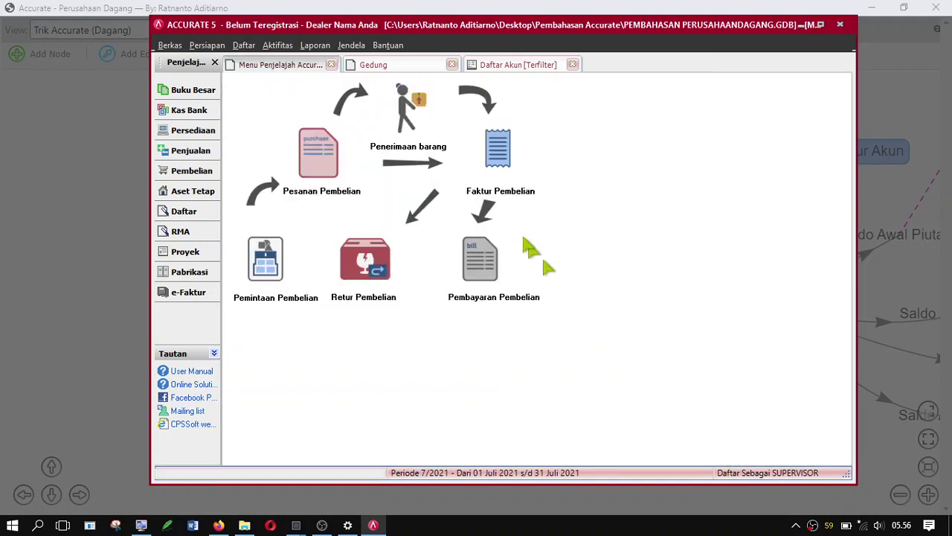
Start a new purchase payment for vendor PT A and mark invoice INT.002 for full payment.
left_click(487, 279)
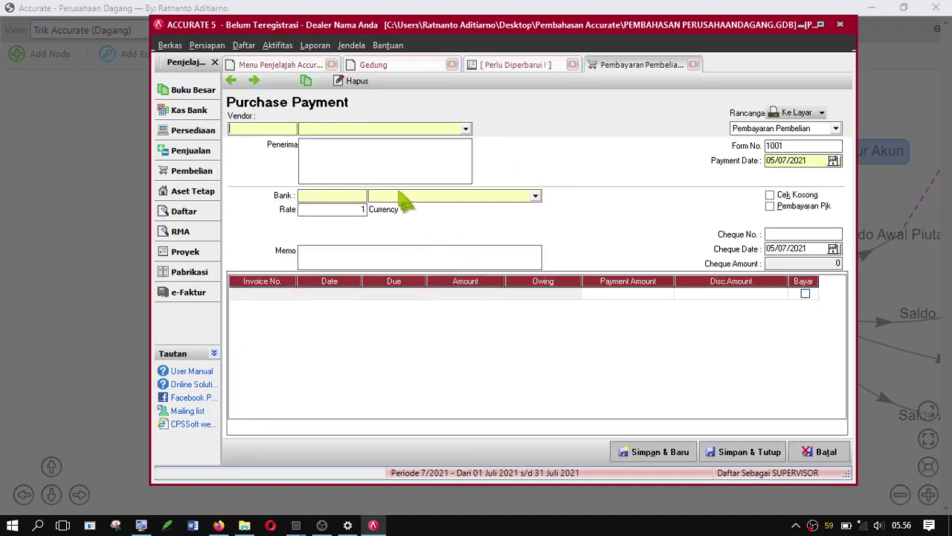
left_click(464, 128)
left_click(447, 141)
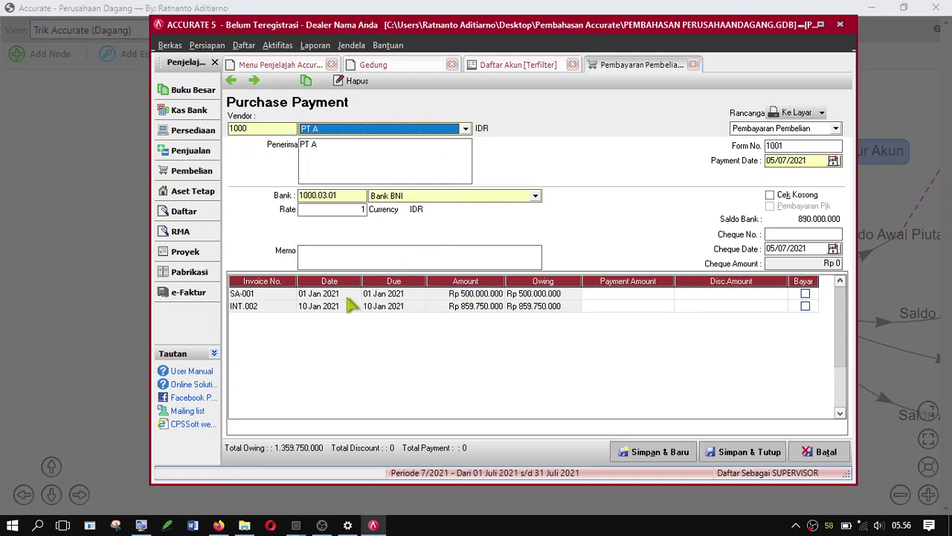
left_click(805, 306)
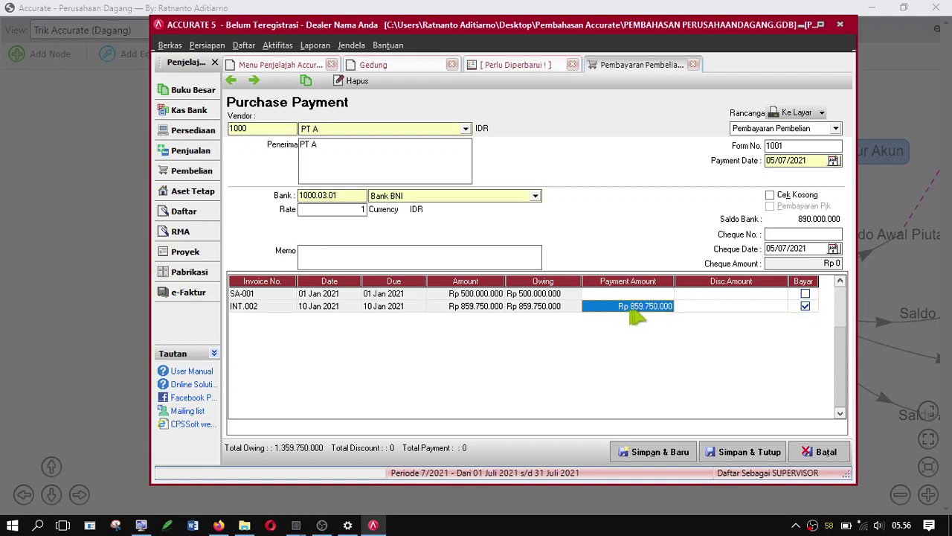
Set the payment date of the PT A purchase payment to 10/01/2021.
left_click(833, 162)
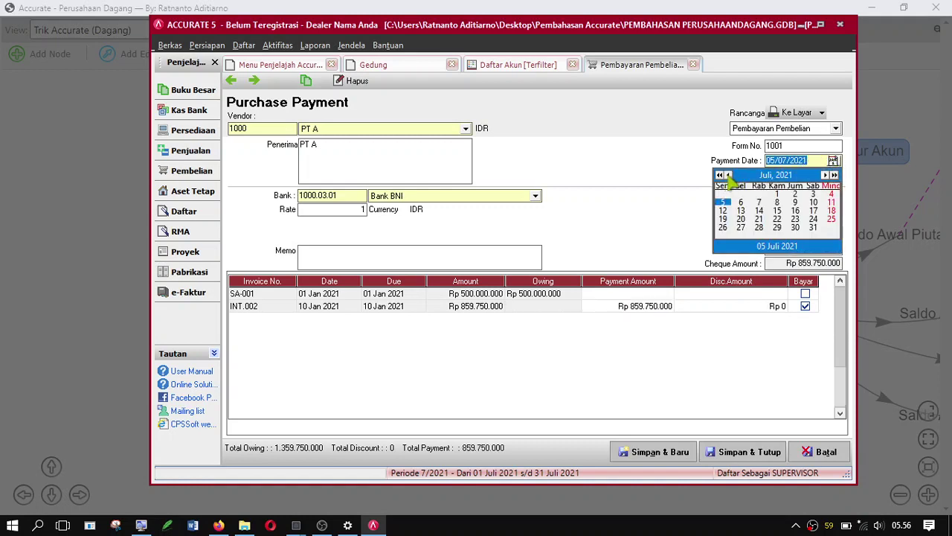
left_click(728, 175)
left_click(728, 175)
left_click(729, 175)
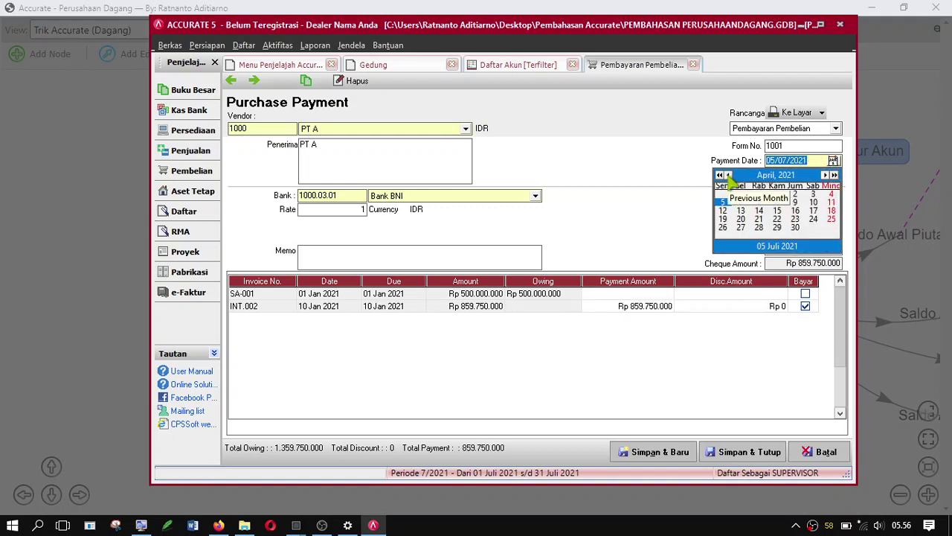
left_click(728, 175)
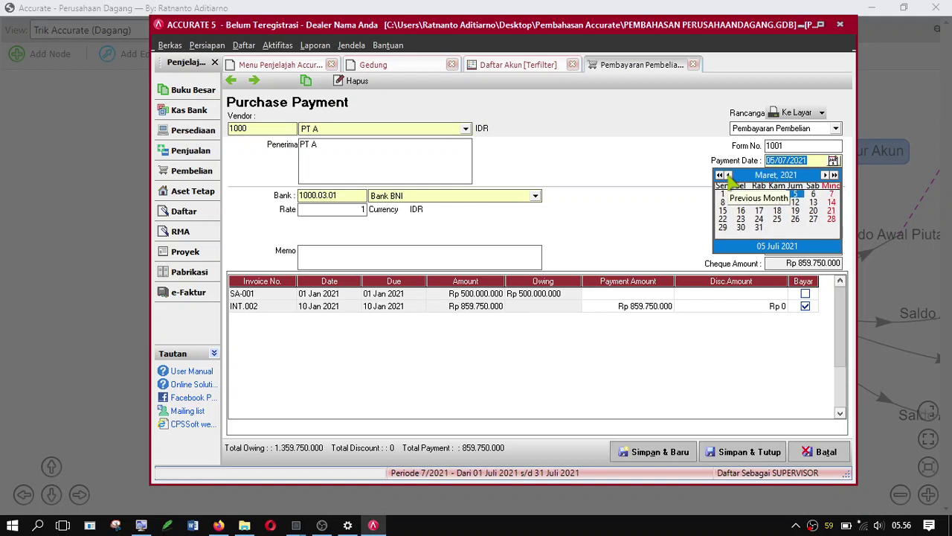
left_click(728, 175)
left_click(728, 176)
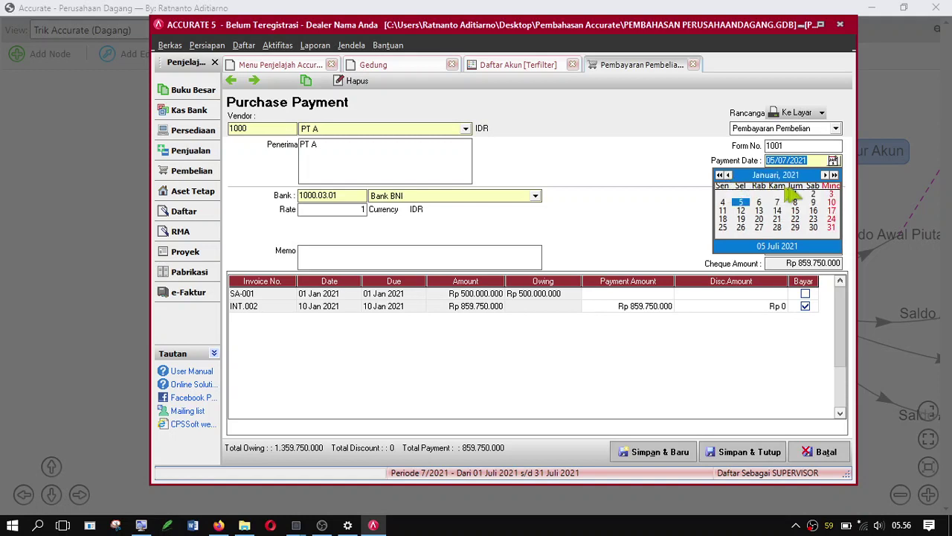
left_click(831, 201)
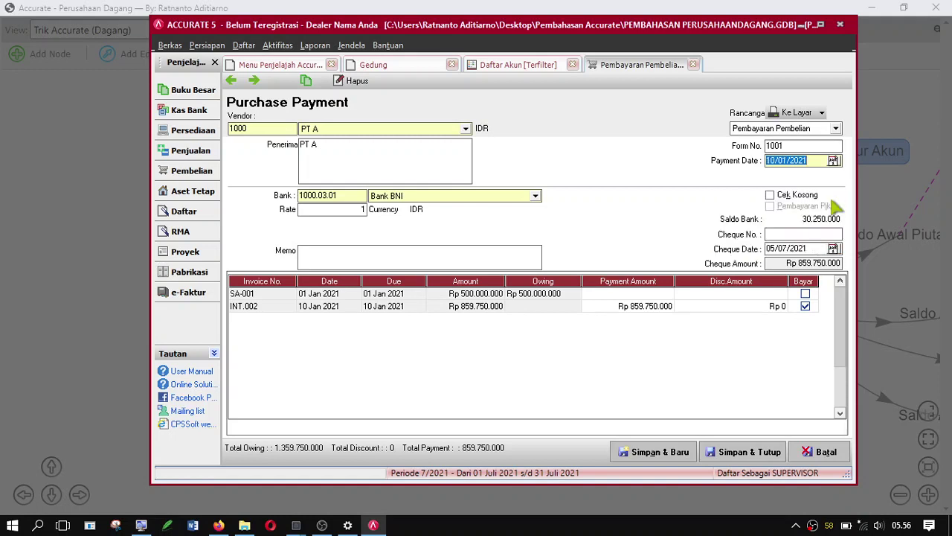
Set the cheque date to 10/01/2021 and save and close the purchase payment.
left_click(834, 248)
left_click(834, 250)
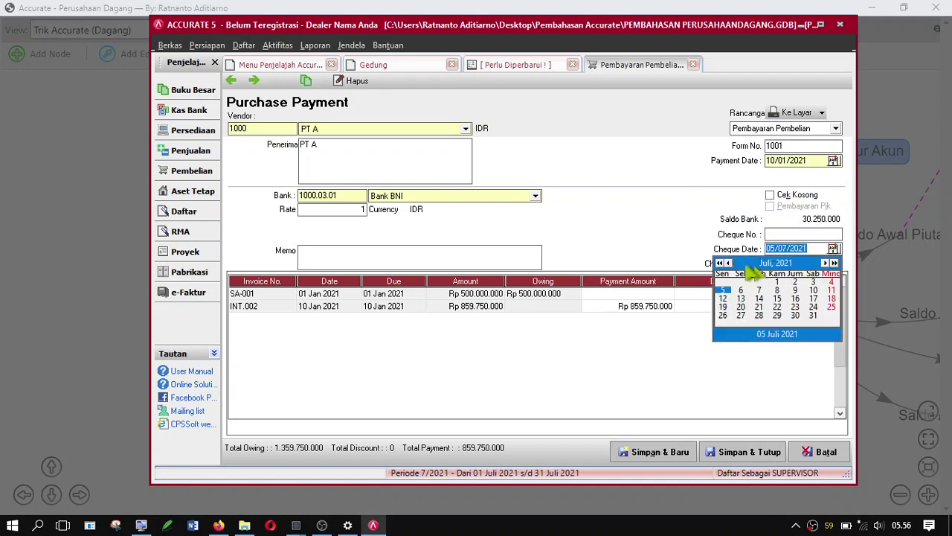
left_click(727, 264)
double_click(727, 263)
left_click(727, 263)
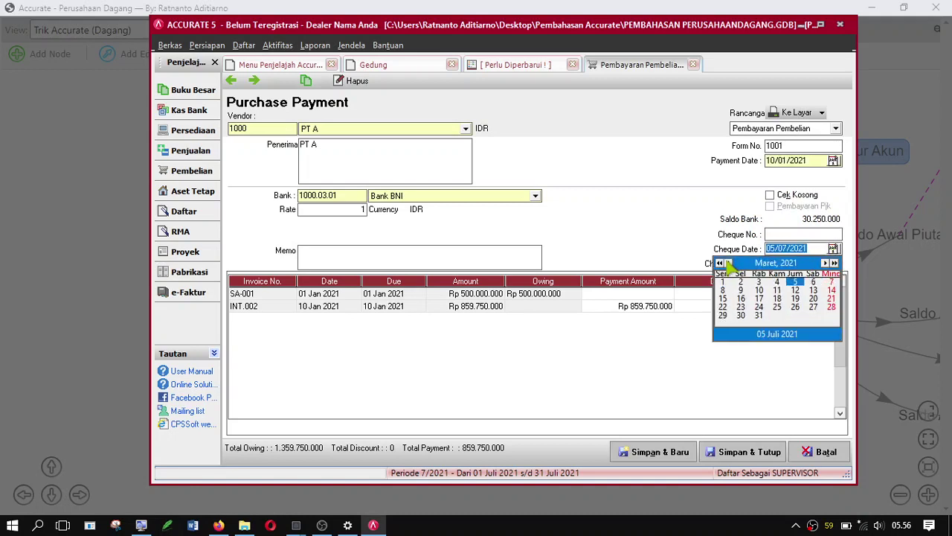
left_click(727, 264)
left_click(728, 263)
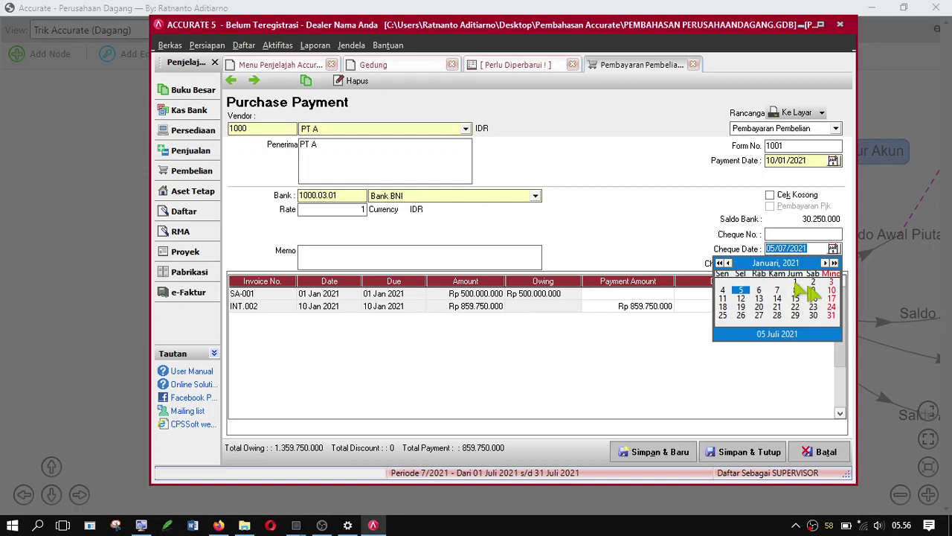
left_click(833, 290)
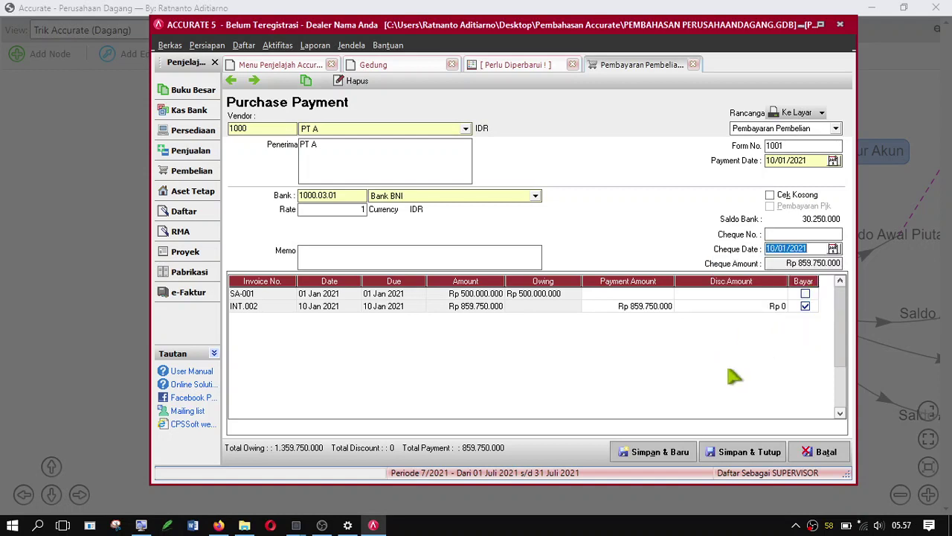
left_click(749, 451)
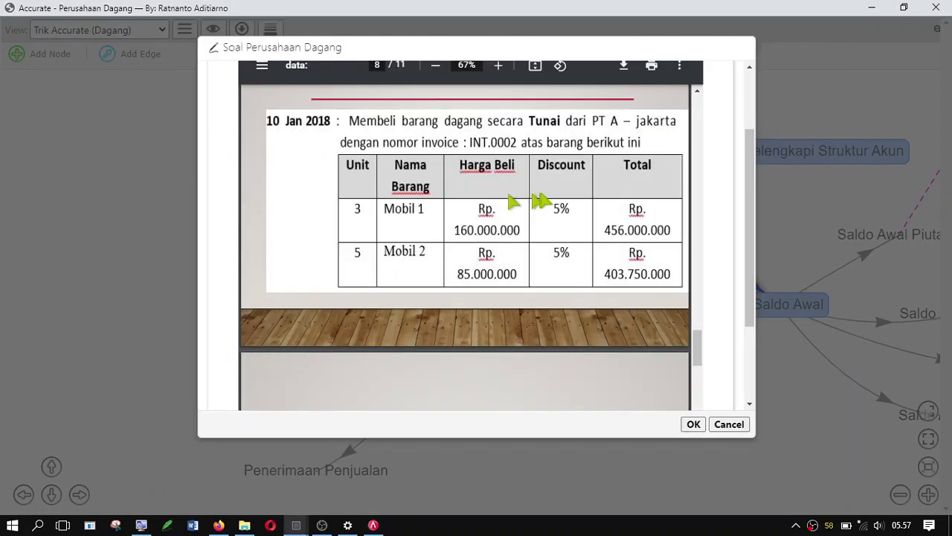
Find the sales invoice task in section D of the exercise and open the sales module in ACCURATE 5.
scroll(547, 201, "down", 3)
scroll(541, 194, "down", 2)
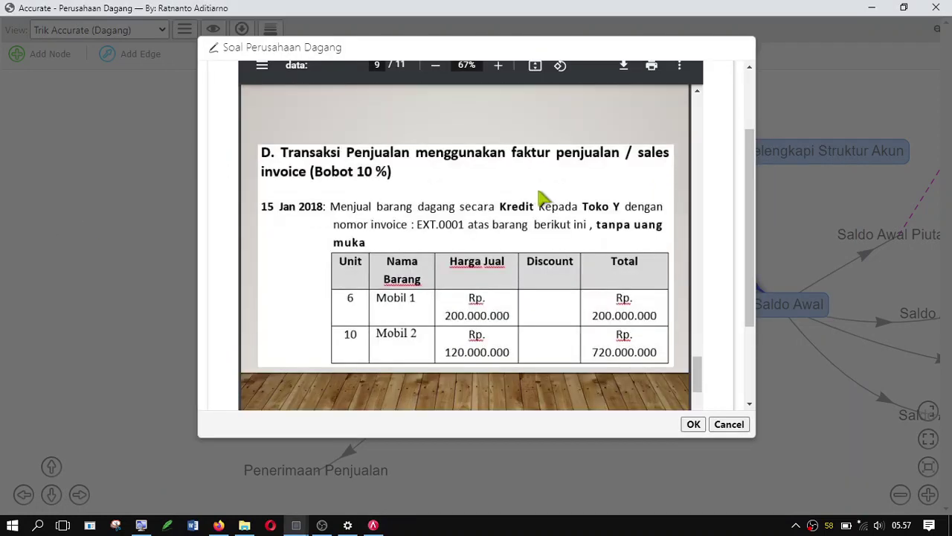
scroll(533, 189, "down", 1)
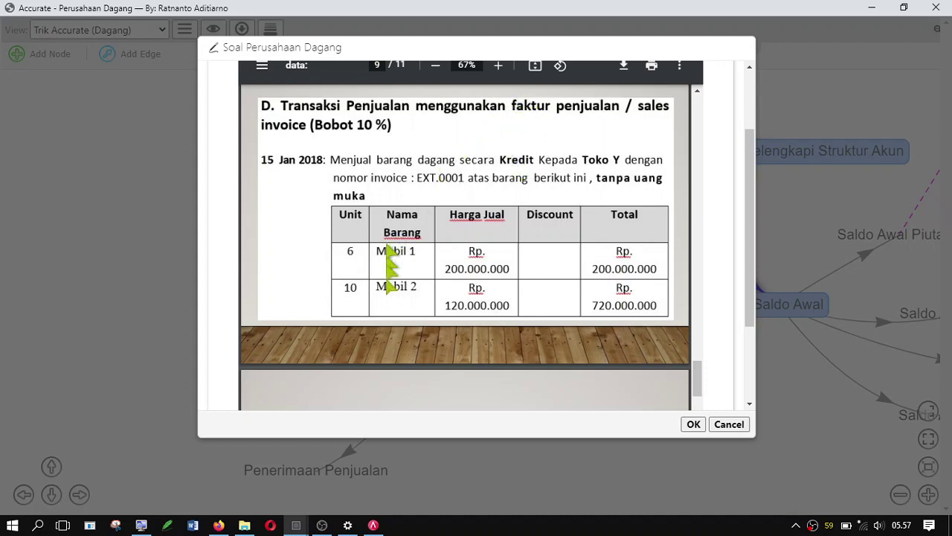
left_click(374, 526)
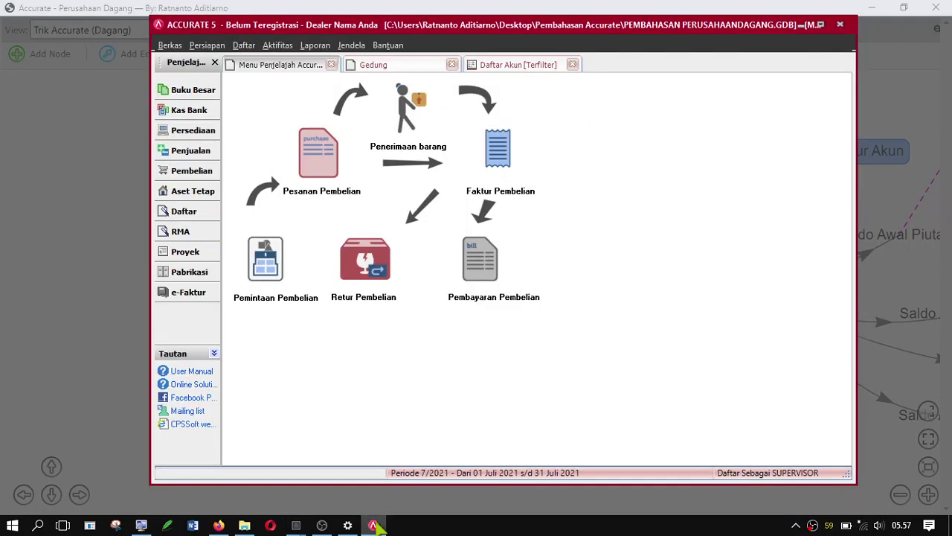
left_click(200, 156)
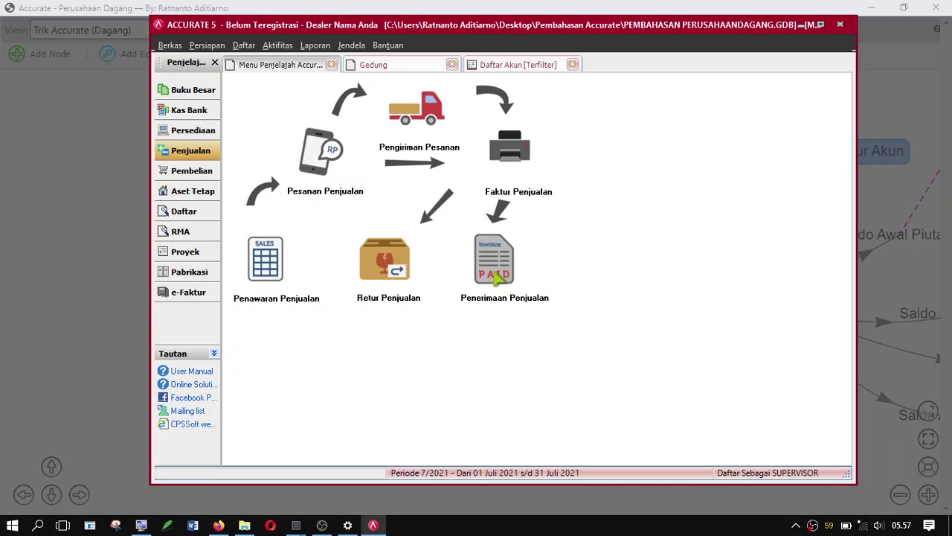
Recheck the terms of the 15 January credit sale to Toko Y in the exercise and return to ACCURATE 5.
left_click(497, 277)
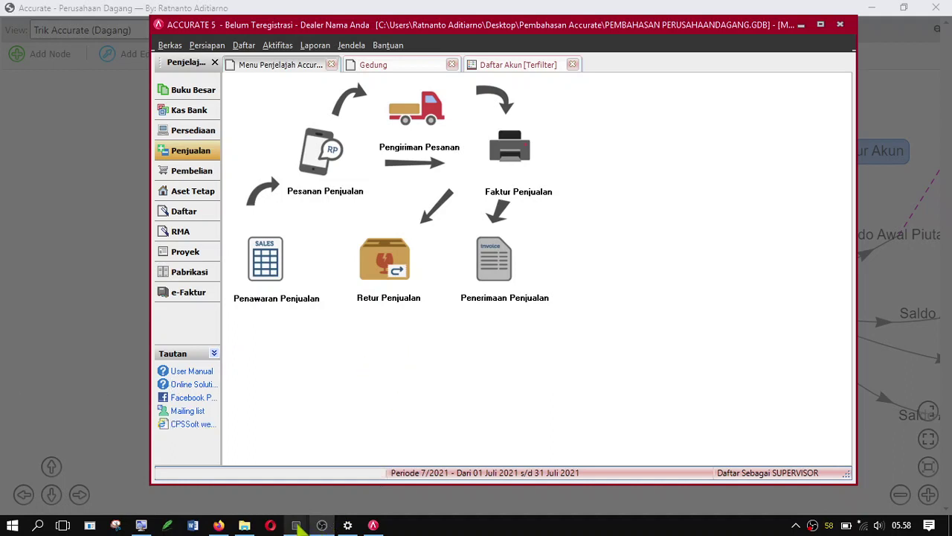
mouse_move(296, 525)
left_click(338, 488)
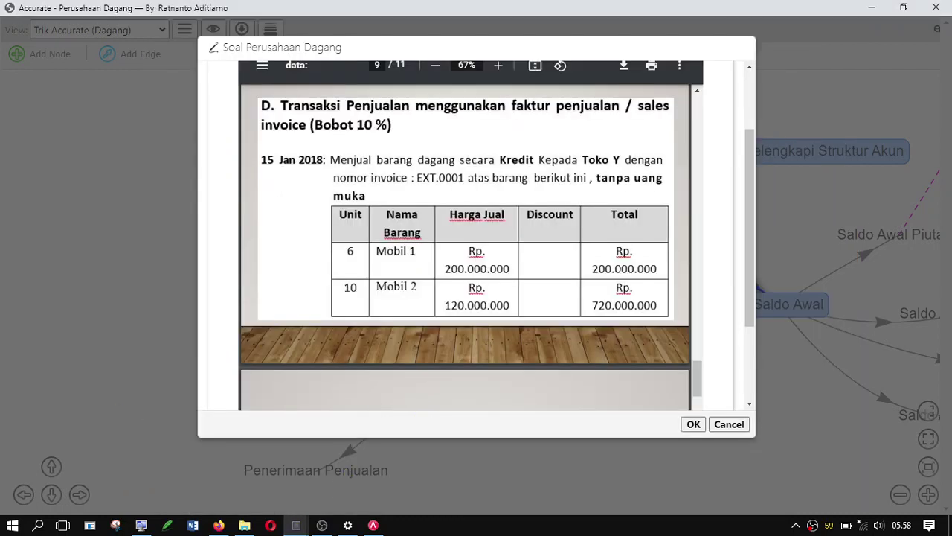
key("alt+Tab")
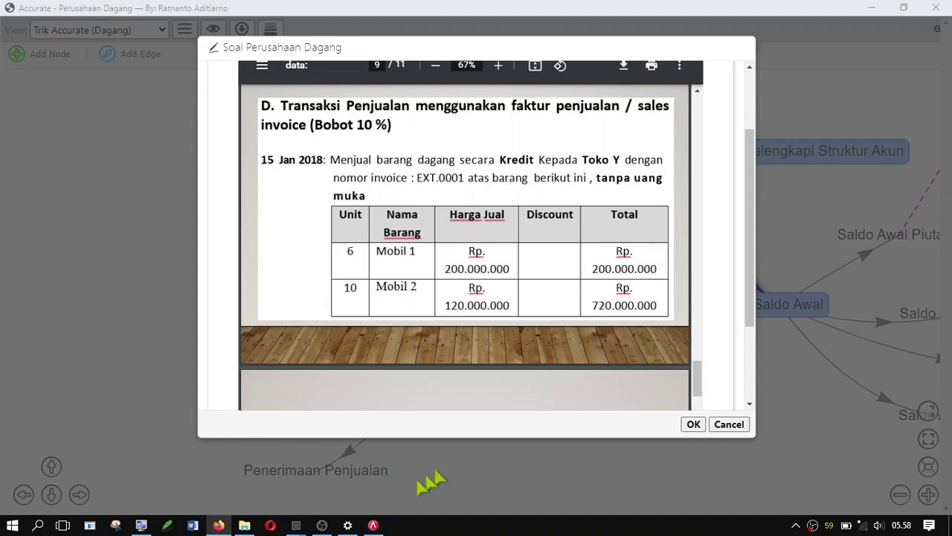
left_click(373, 525)
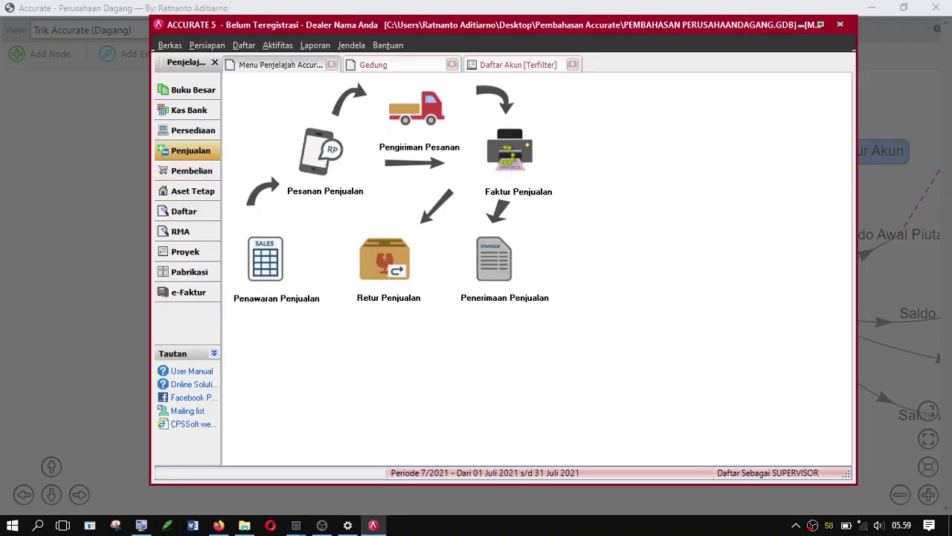
Start a new sales invoice, check the customer in the exercise, and select Toko Y as the customer.
left_click(509, 148)
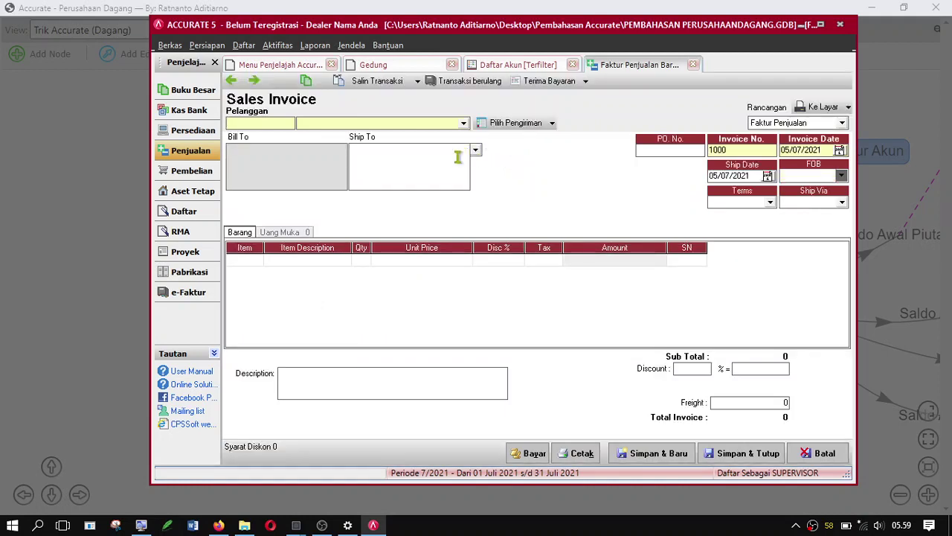
left_click(128, 214)
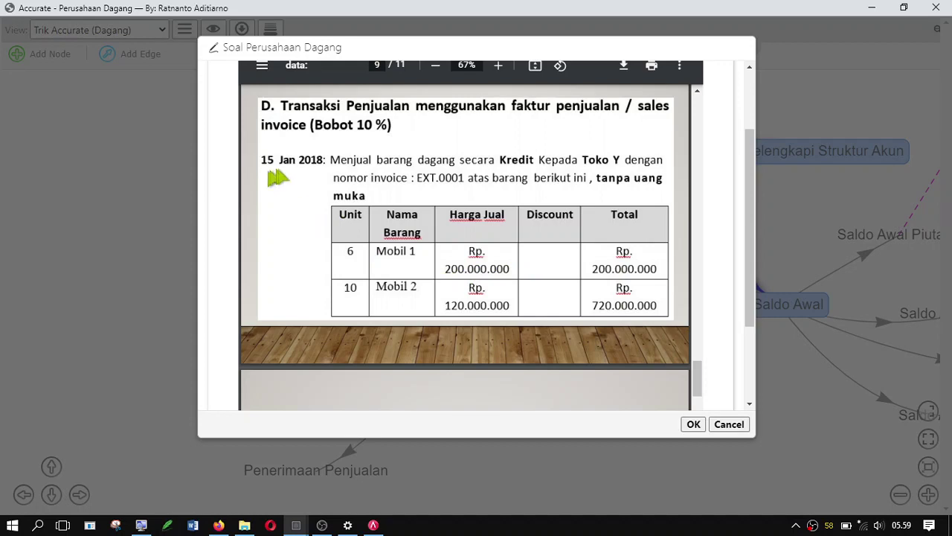
left_click(378, 525)
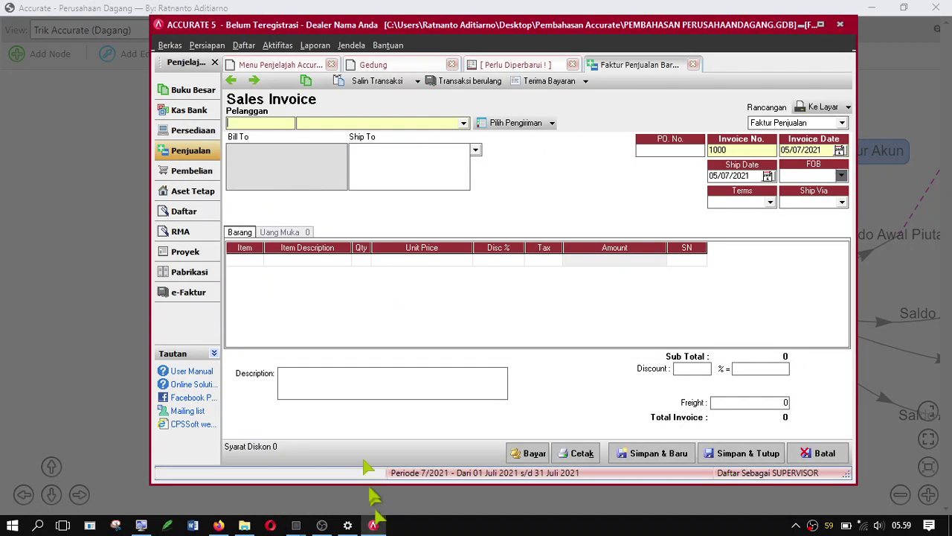
left_click(464, 124)
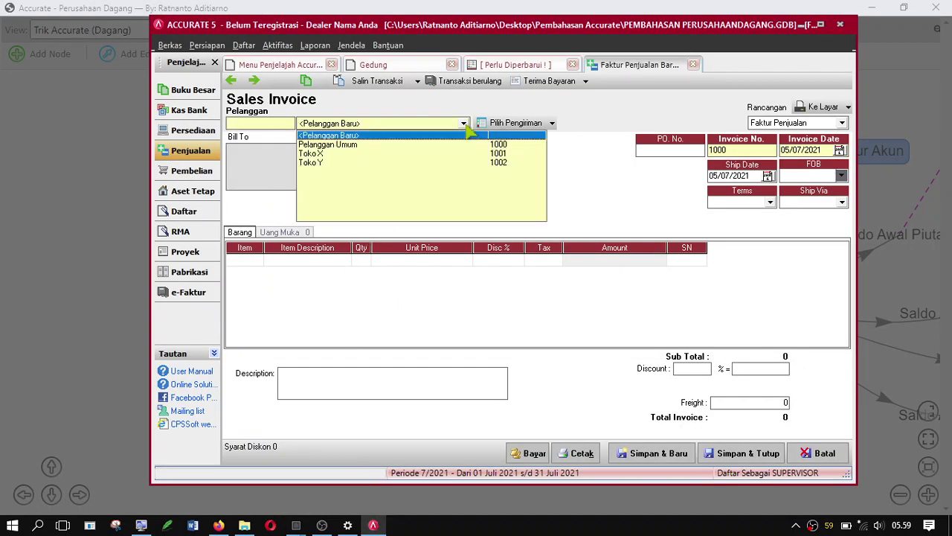
left_click(316, 162)
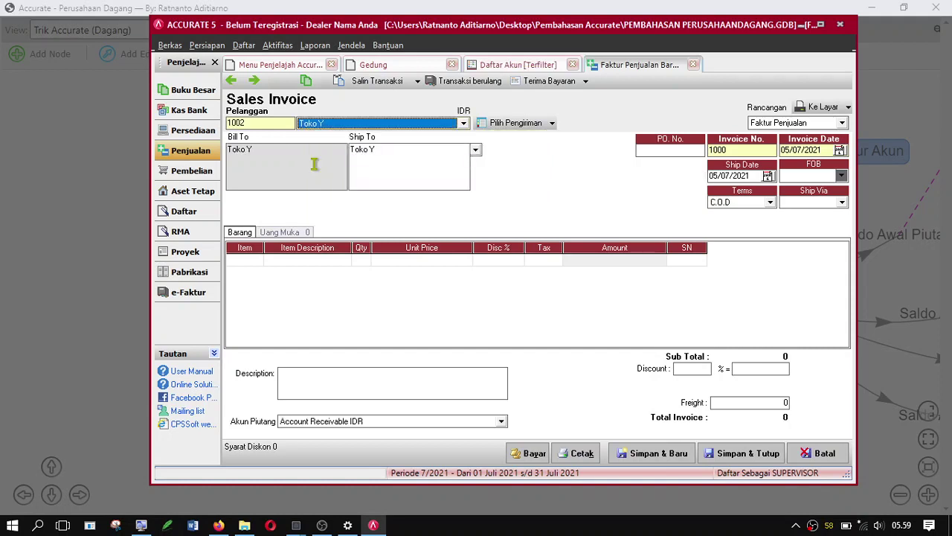
Set the sales invoice number to EXT.001.
left_click(742, 150)
left_click_drag(742, 150, 692, 150)
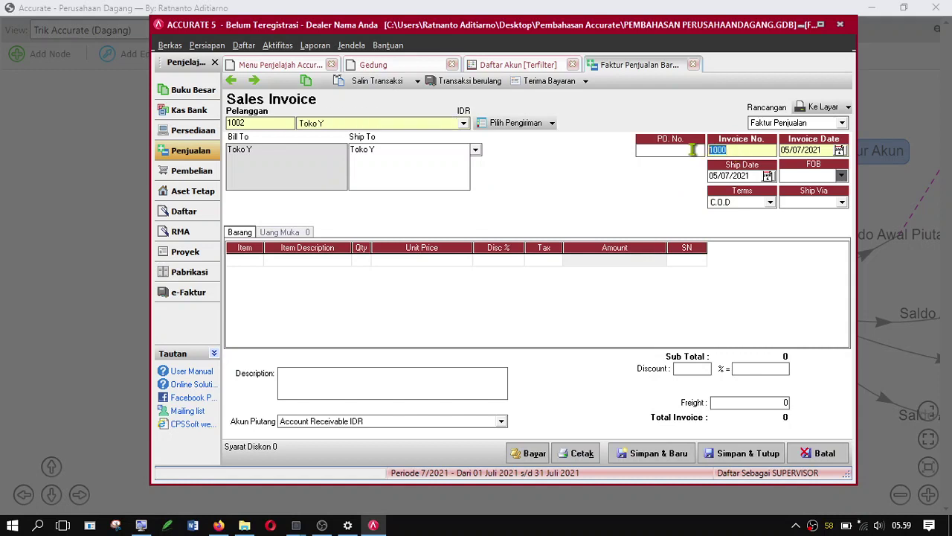
type("EXT.001")
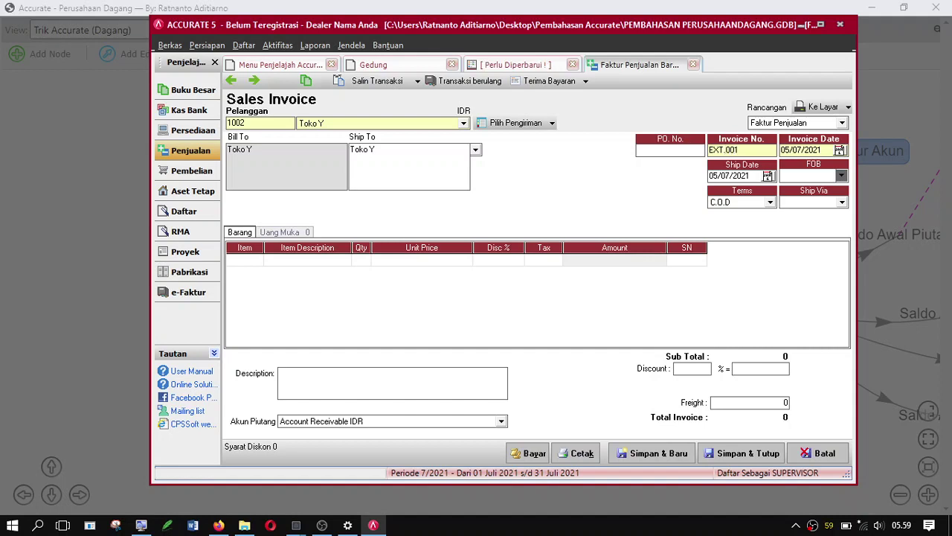
Set the invoice date of the sales invoice to 15/01/2021.
left_click(839, 149)
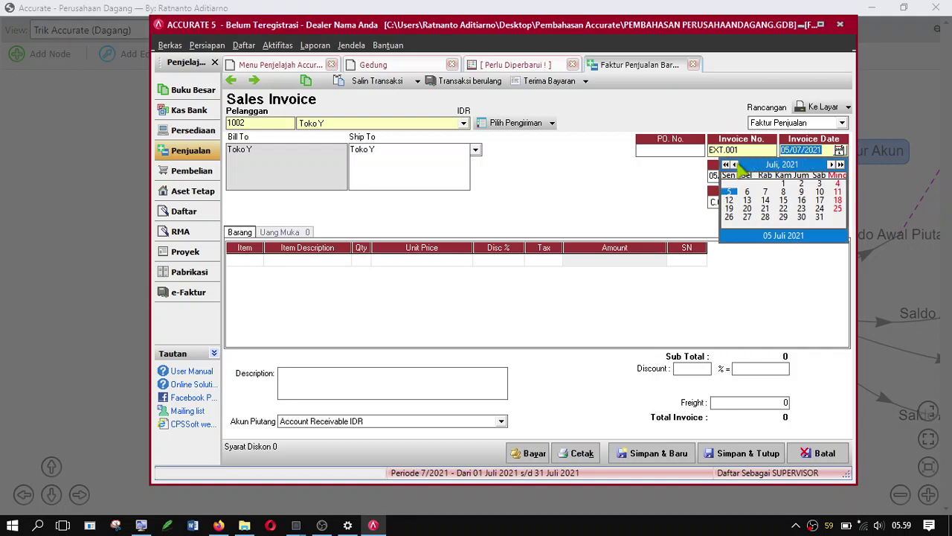
left_click(734, 165)
left_click(734, 164)
left_click(734, 165)
left_click(734, 165)
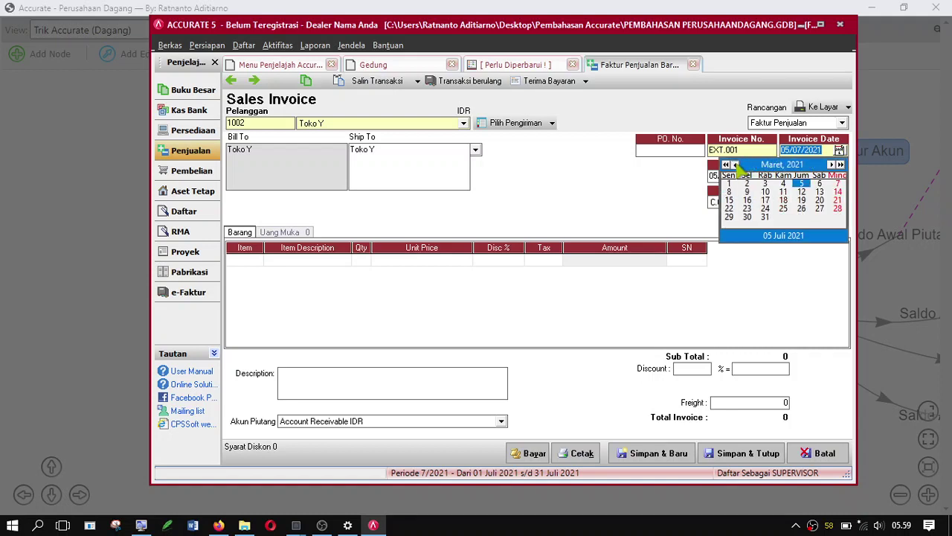
left_click(734, 165)
left_click(735, 165)
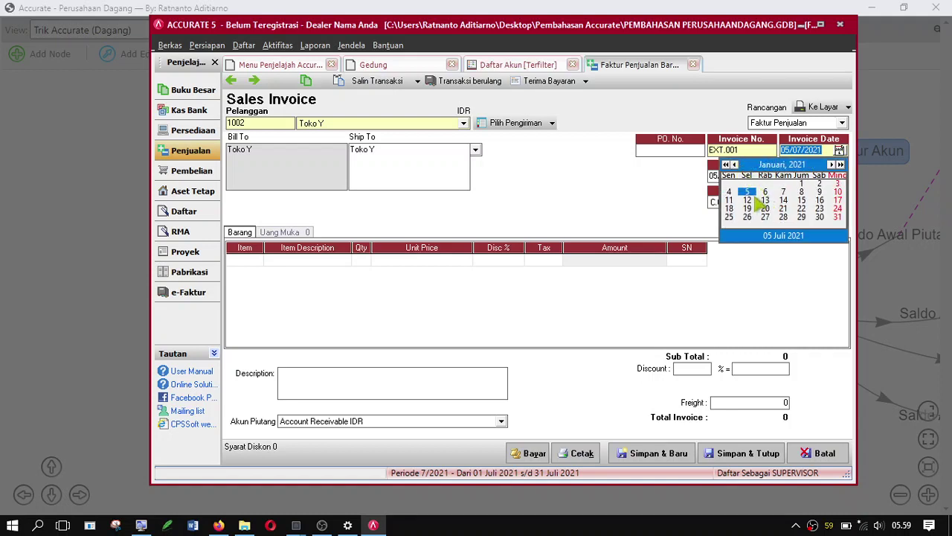
left_click(801, 201)
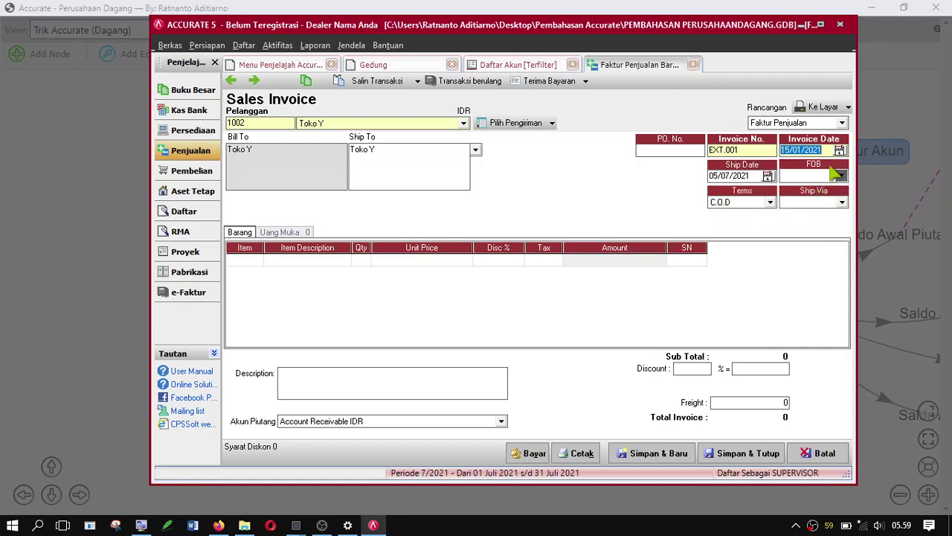
Set the ship date of the sales invoice to 15/01/2021.
left_click(768, 176)
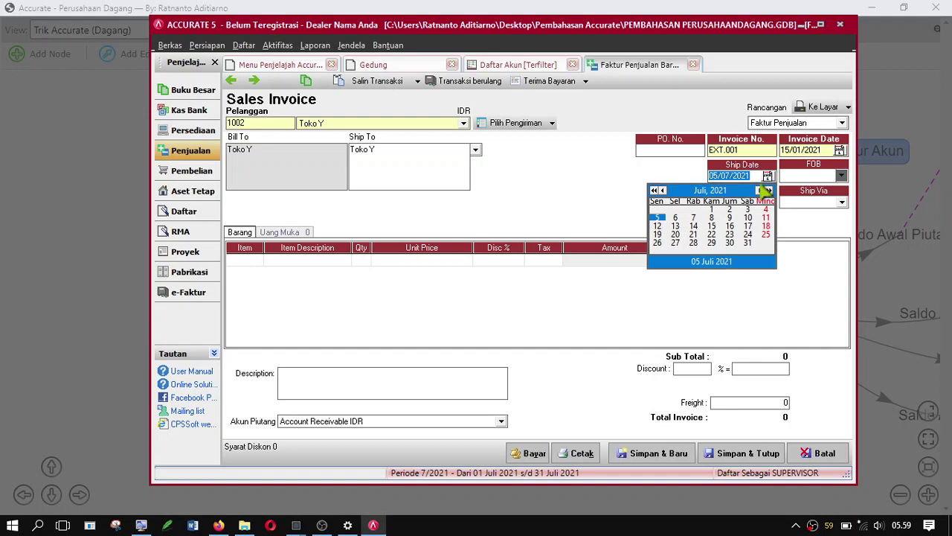
left_click(663, 192)
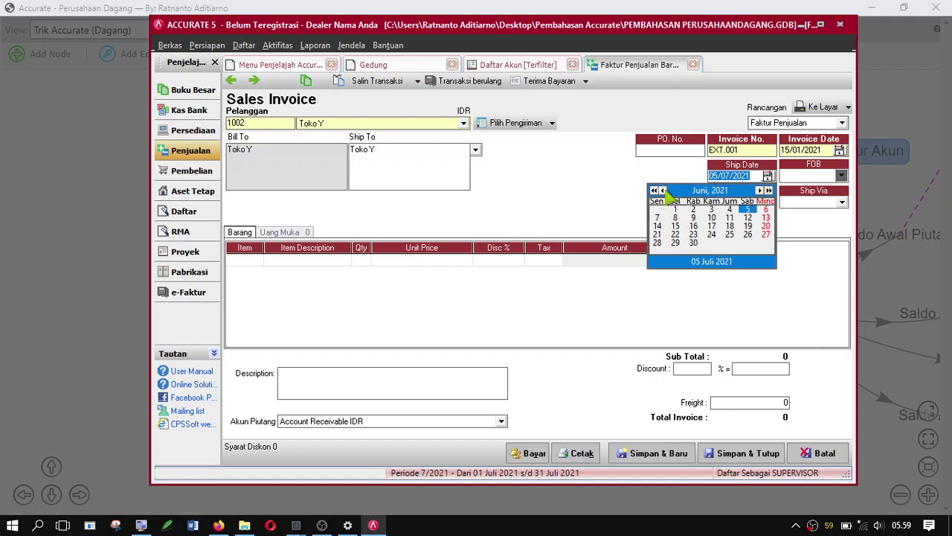
left_click(664, 191)
left_click(663, 192)
left_click(663, 191)
left_click(664, 192)
left_click(663, 191)
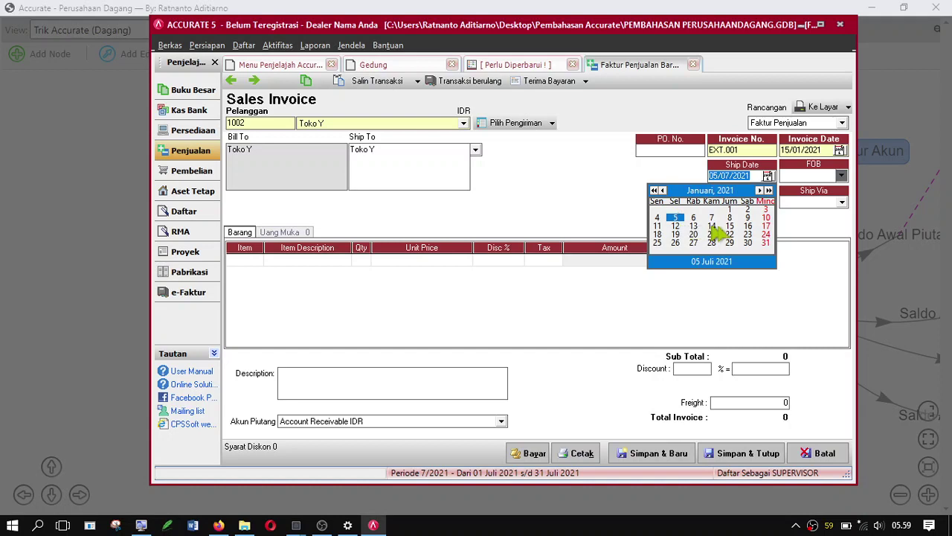
left_click(729, 226)
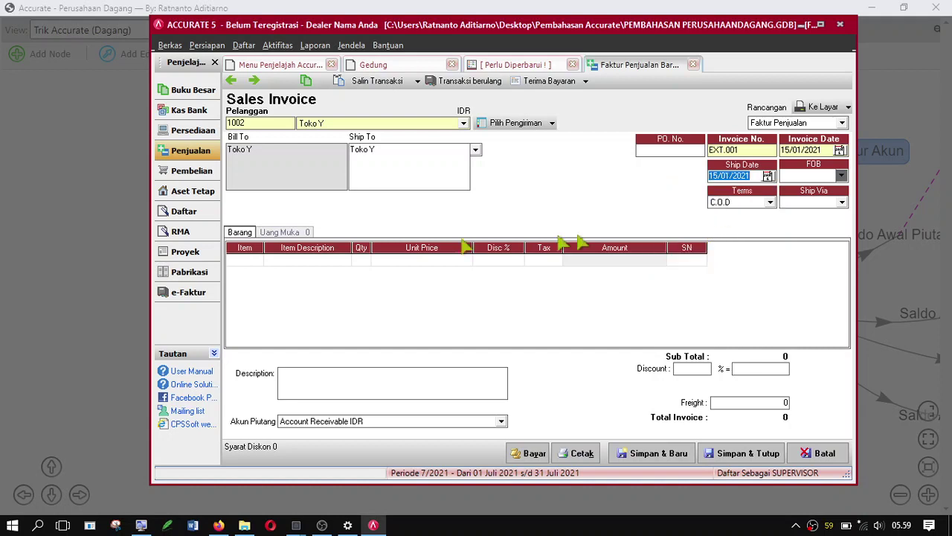
Add item BR-001 (Mobil 1) as the first line of the sales invoice with a quantity of 6.
left_click(257, 261)
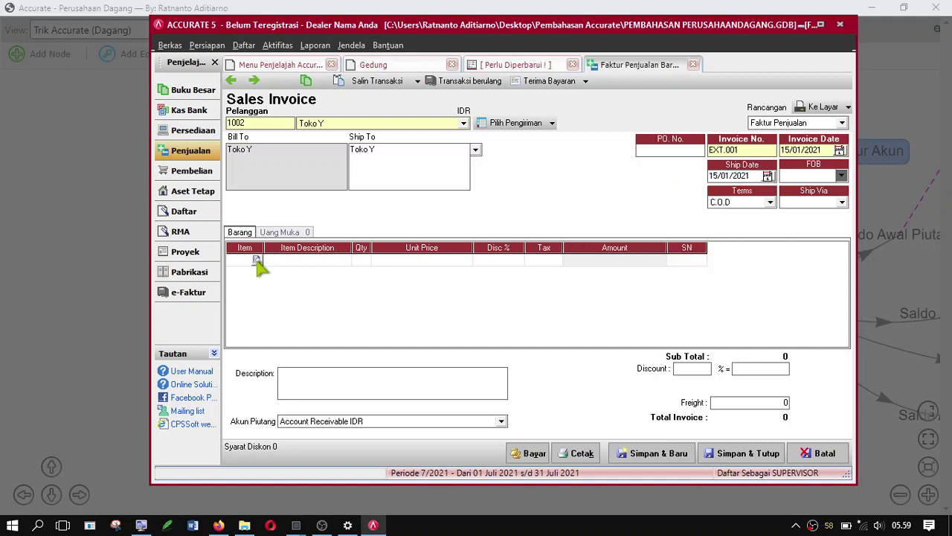
left_click(256, 260)
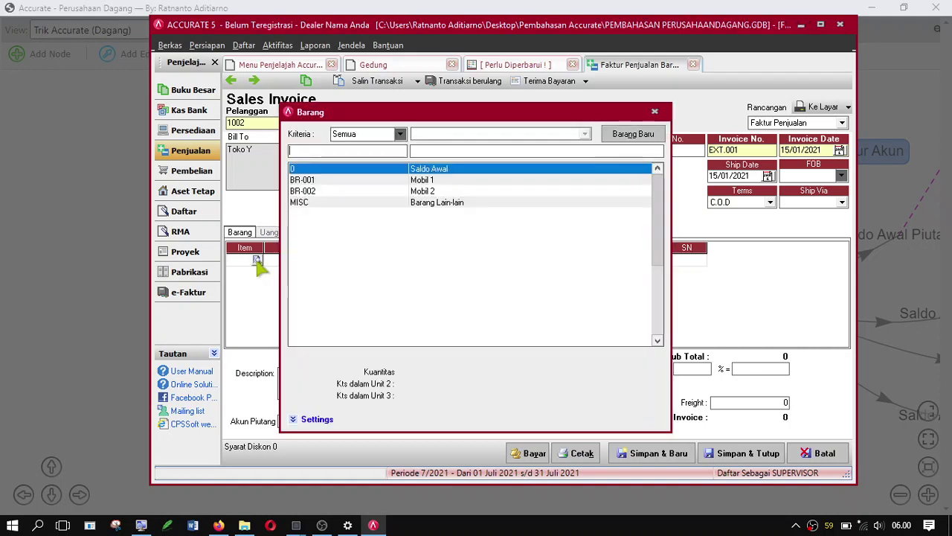
double_click(318, 180)
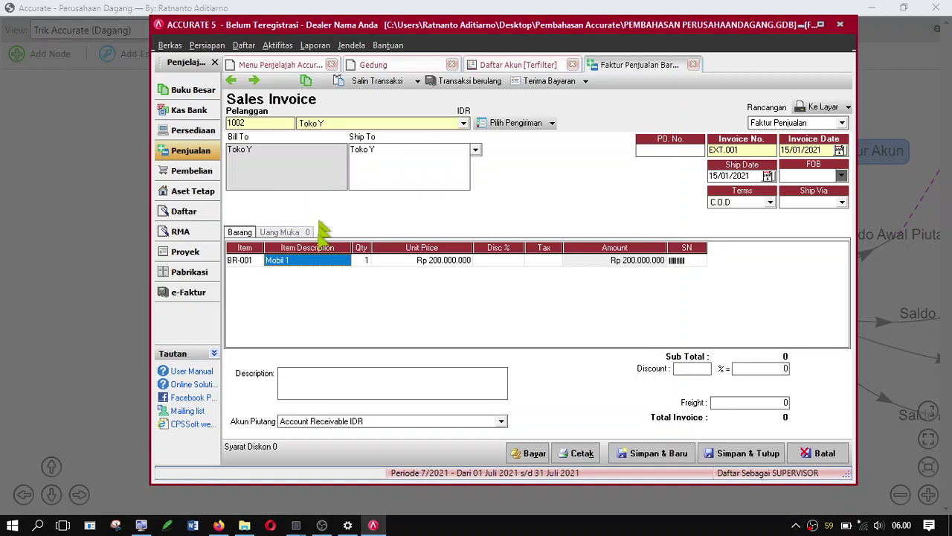
left_click(363, 260)
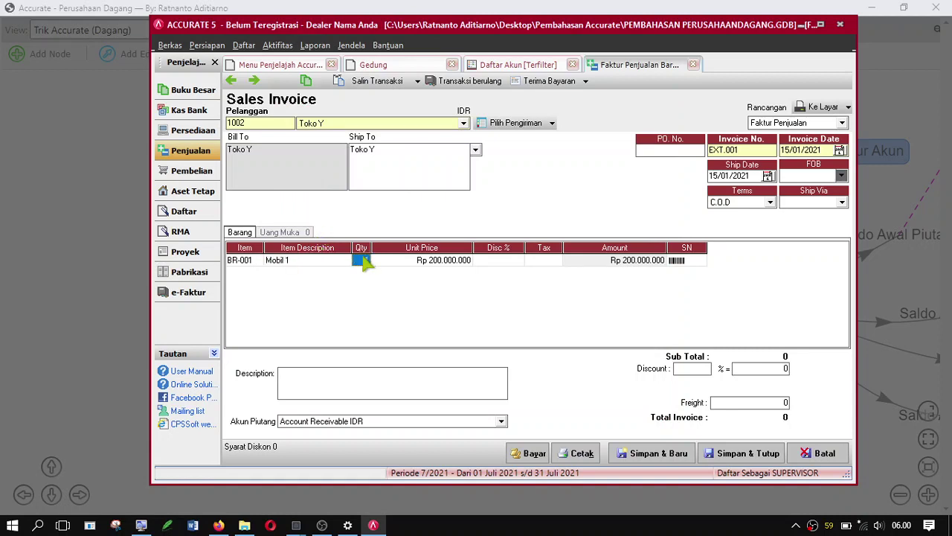
type("6")
left_click(491, 262)
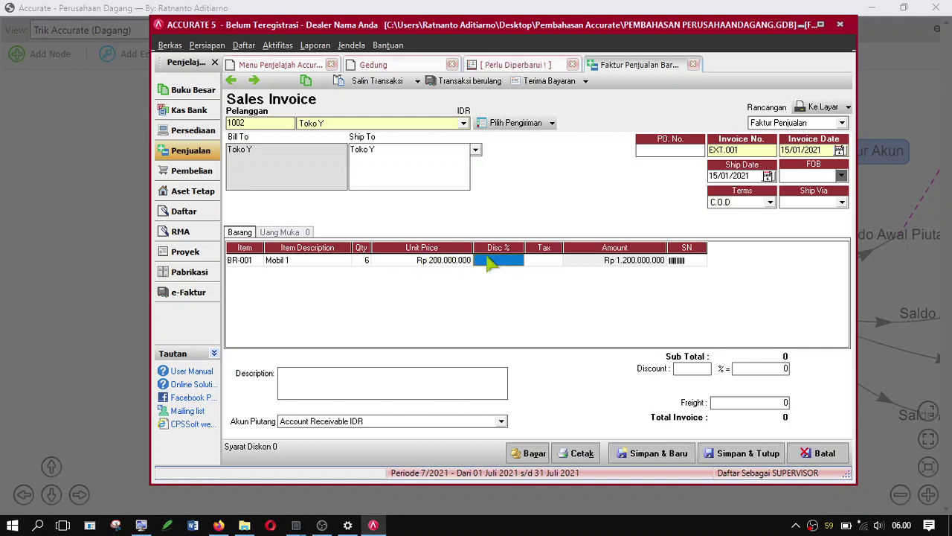
key("Tab")
key("Tab")
key("Tab")
key("Tab")
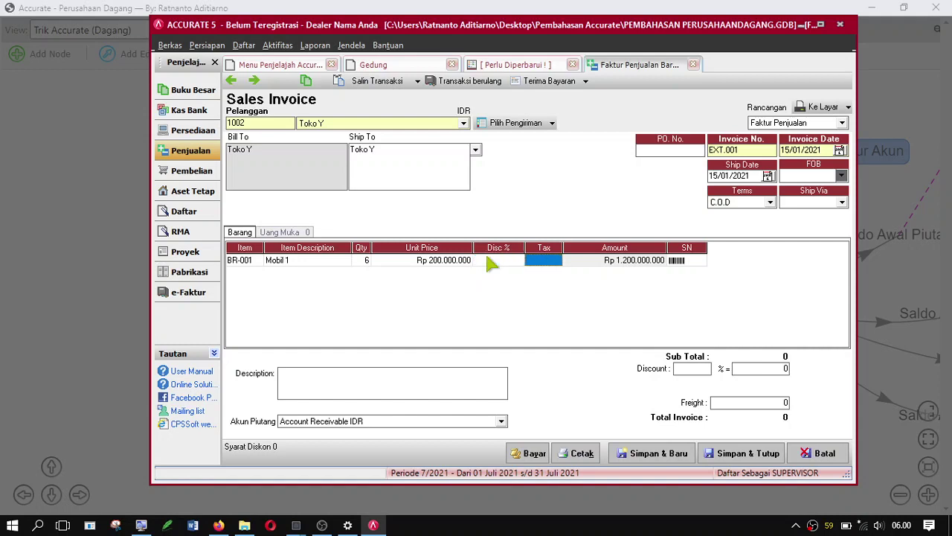
key("Down")
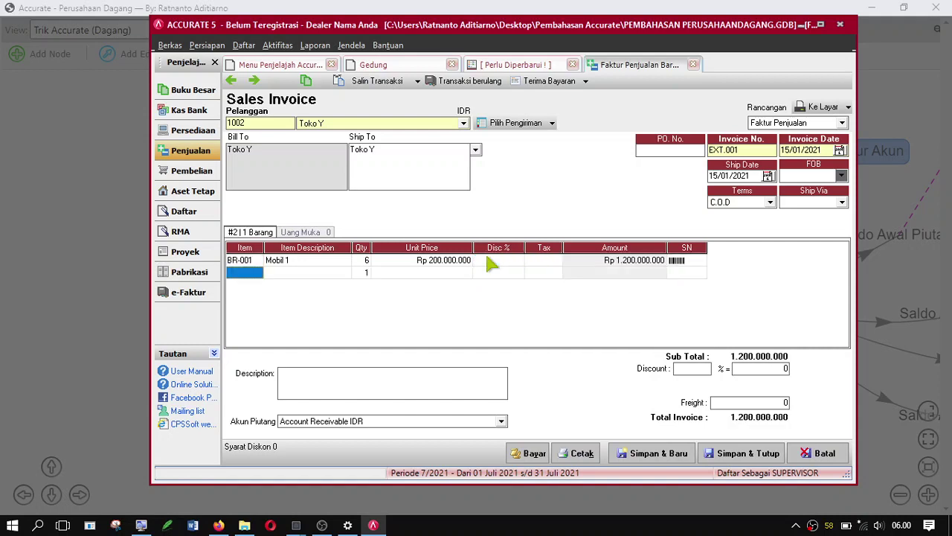
Add item BR-002 (Mobil 2) as the second line of the sales invoice with a quantity of 10.
left_click(256, 274)
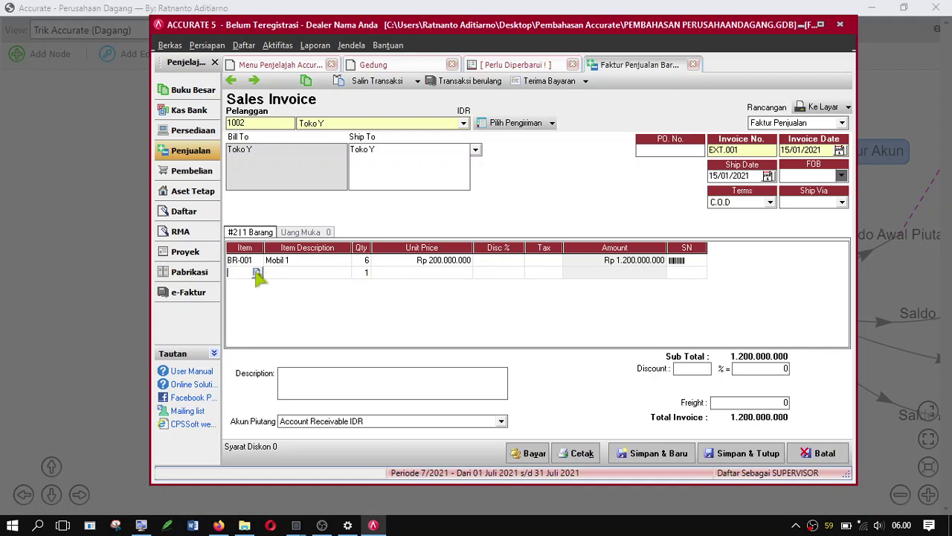
left_click(256, 273)
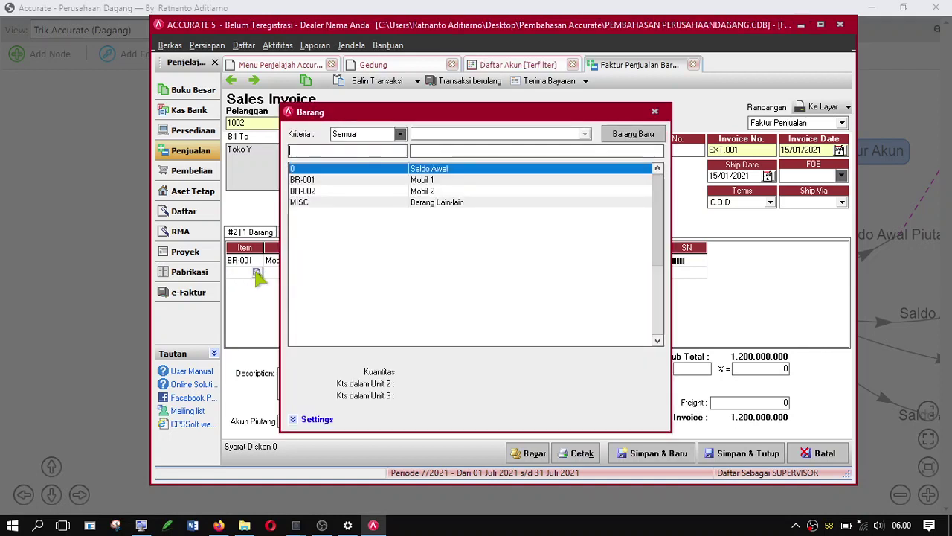
double_click(301, 193)
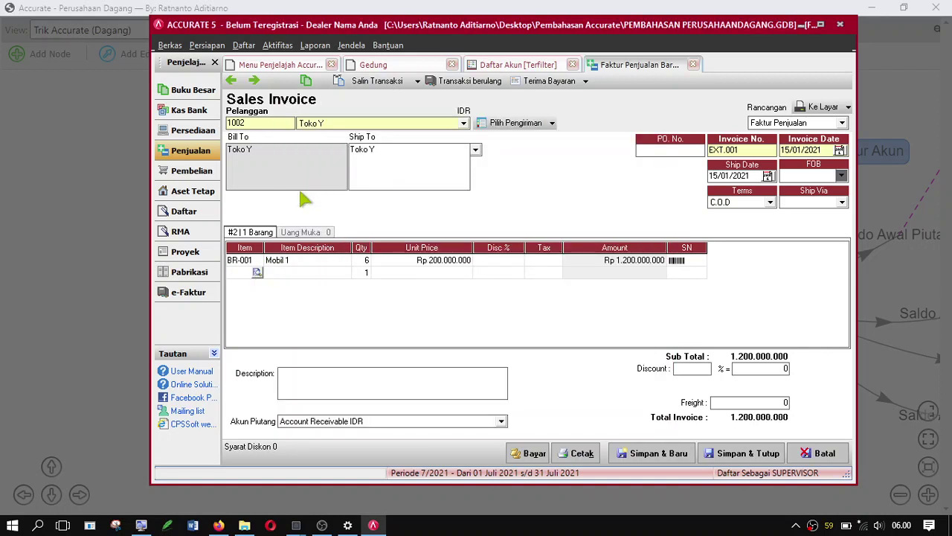
left_click(363, 274)
left_click(362, 273)
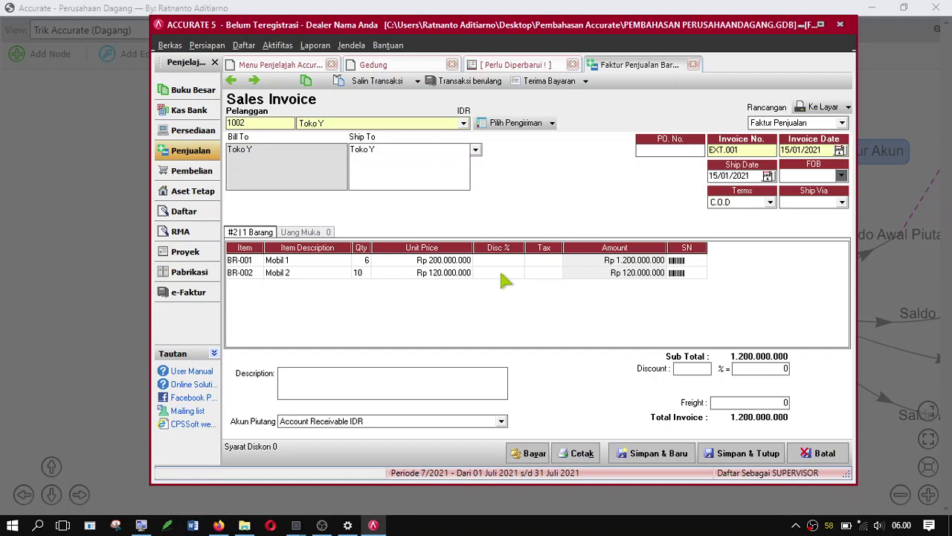
Save and close the Toko Y sales invoice.
left_click(199, 153)
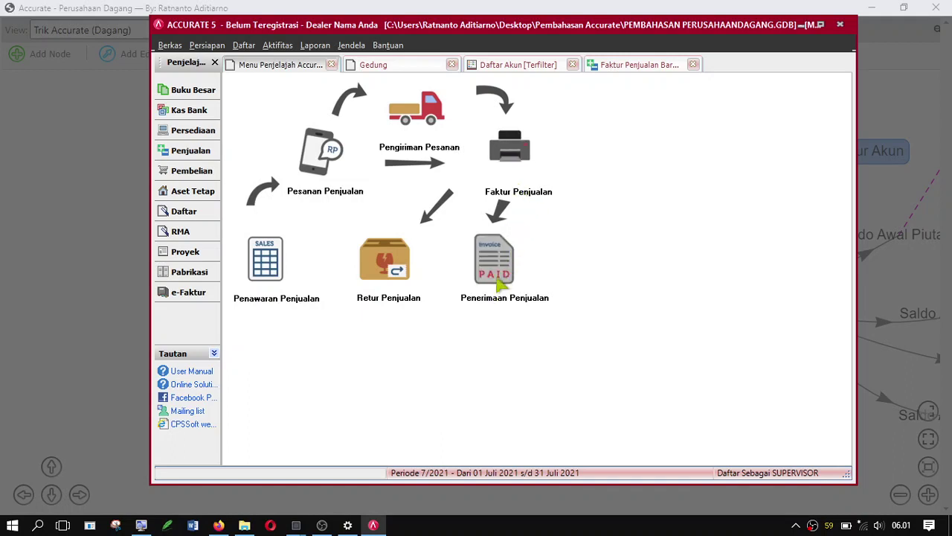
left_click(627, 66)
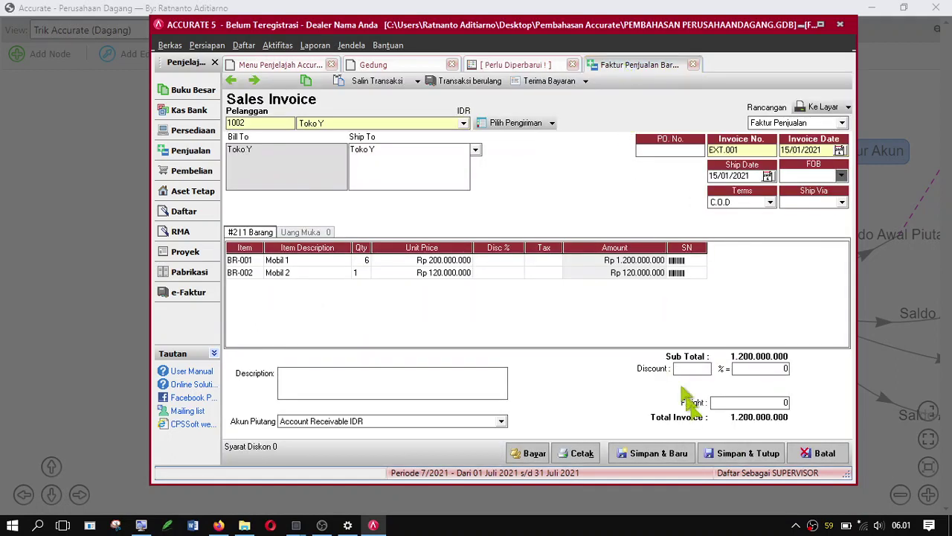
left_click(751, 453)
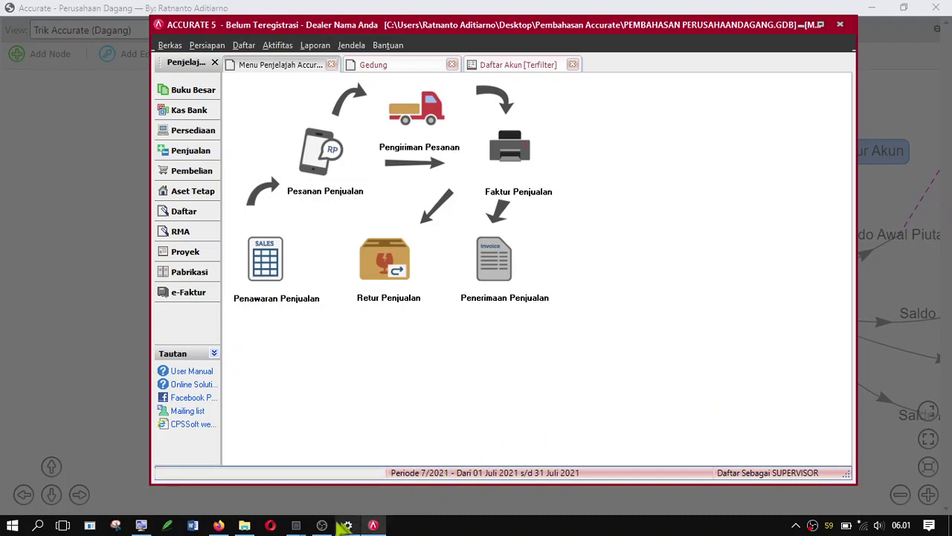
Check the 20 January cash sale in the exercise and start a new sales invoice for customer Toko X.
mouse_move(305, 524)
left_click(355, 482)
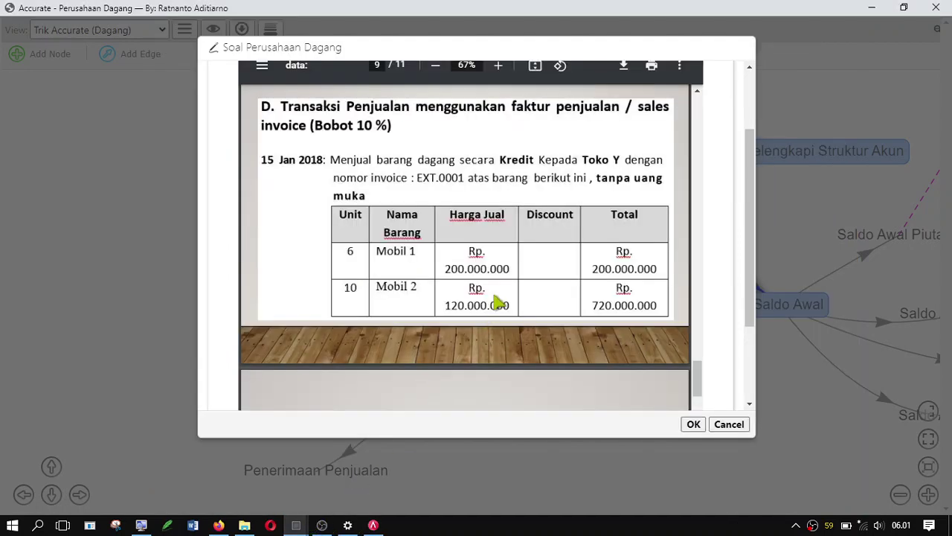
scroll(497, 301, "down", 5)
scroll(497, 301, "down", 3)
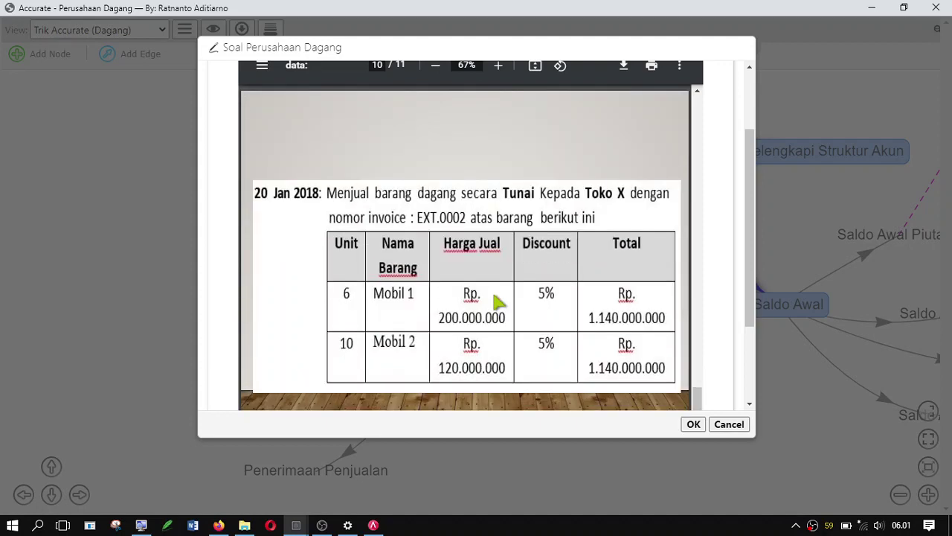
scroll(497, 301, "down", 2)
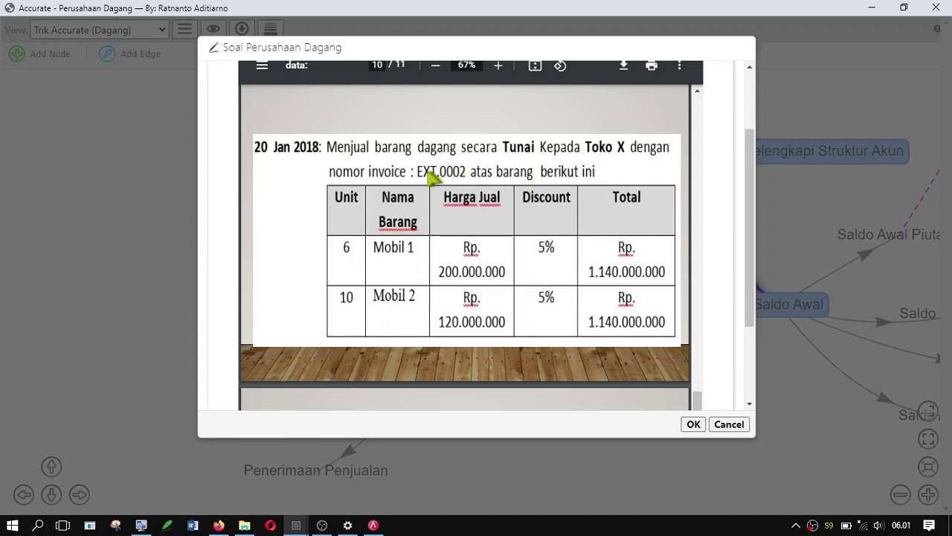
left_click(373, 525)
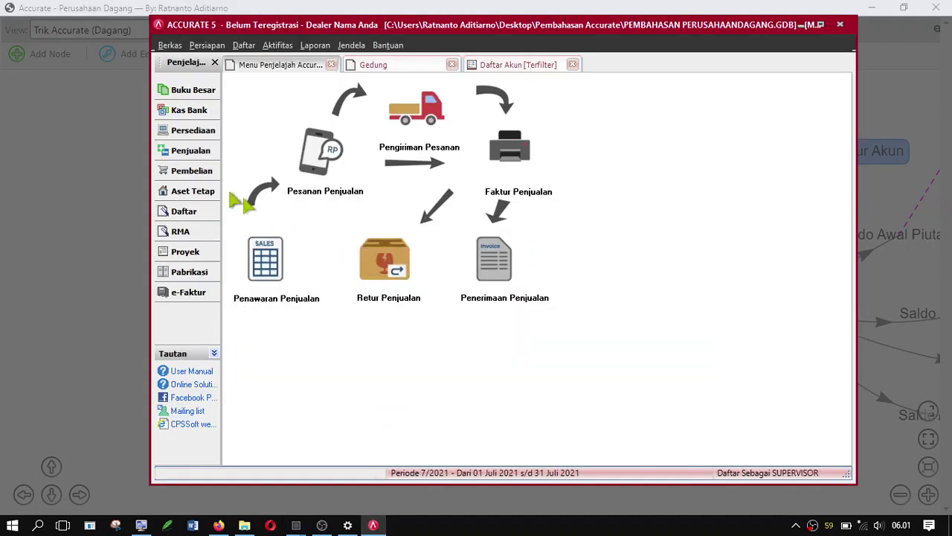
left_click(195, 151)
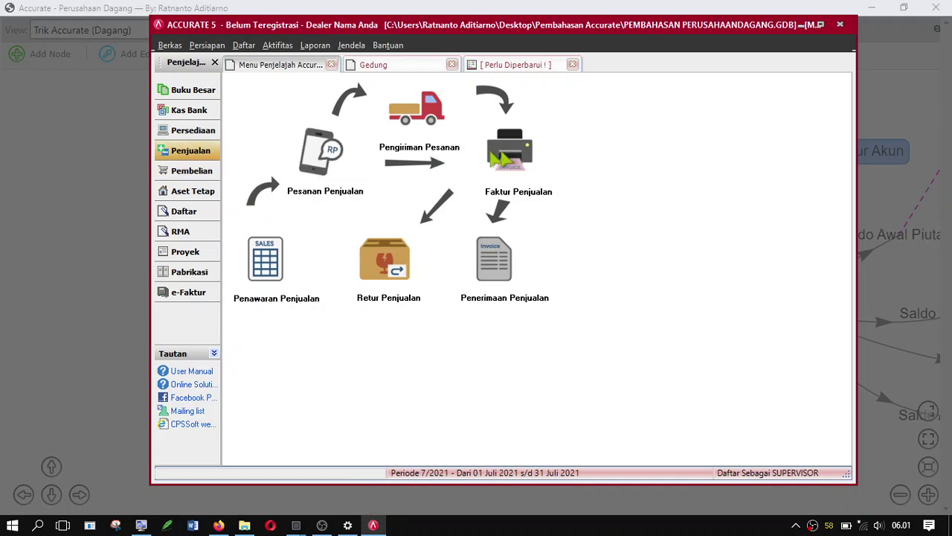
left_click(501, 152)
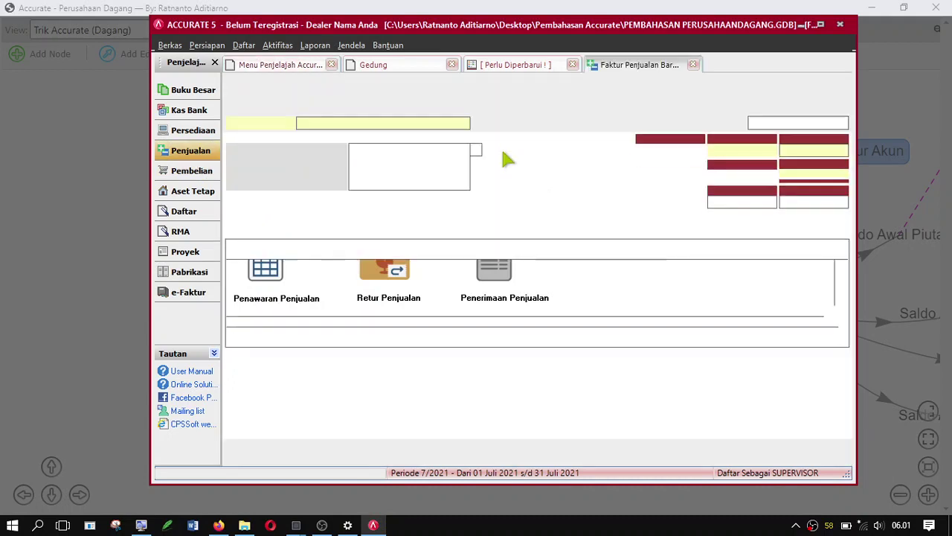
left_click(464, 124)
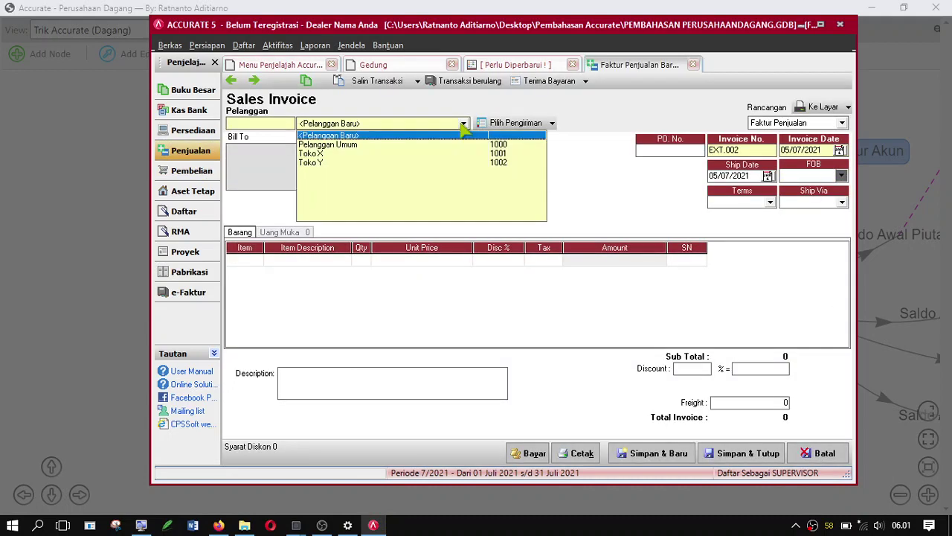
left_click(328, 153)
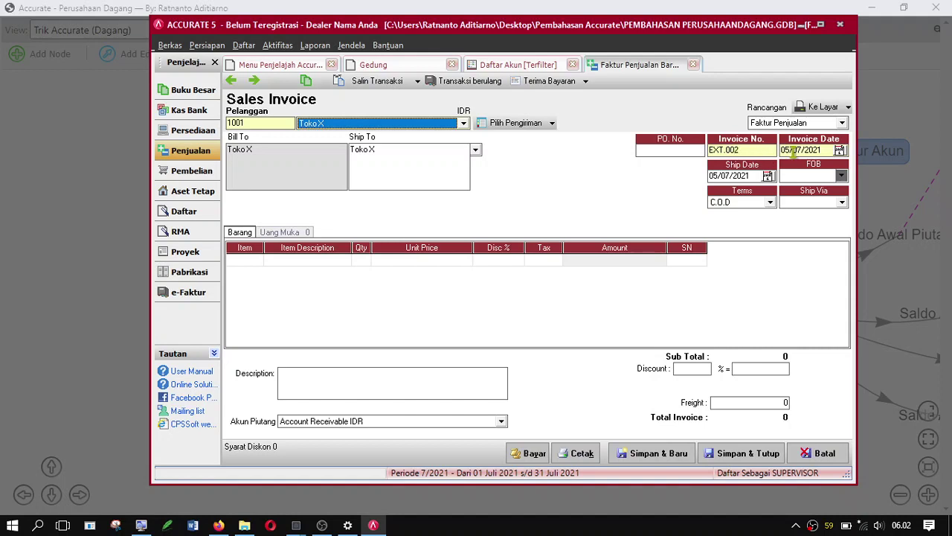
Set the invoice date of the Toko X sales invoice to 20/01/2021.
left_click(839, 150)
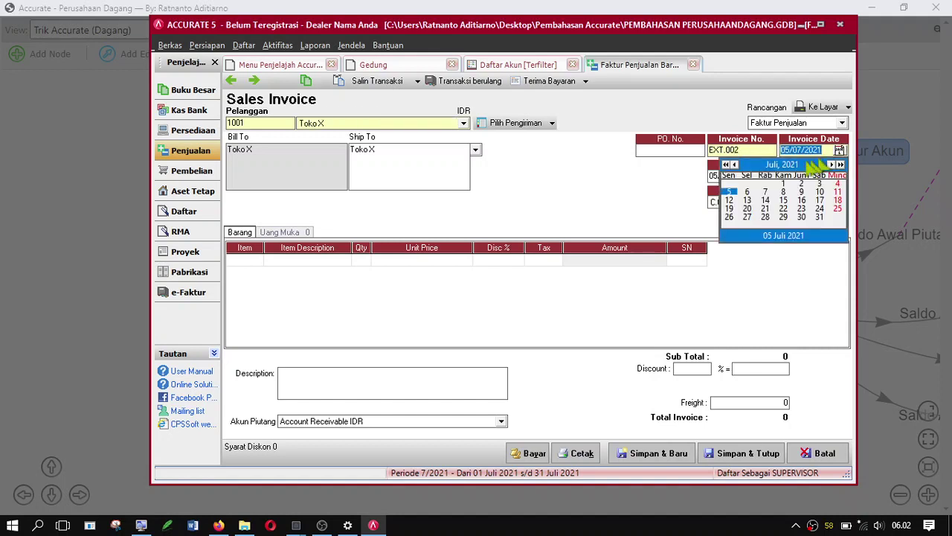
left_click(735, 164)
left_click(735, 164)
left_click(735, 165)
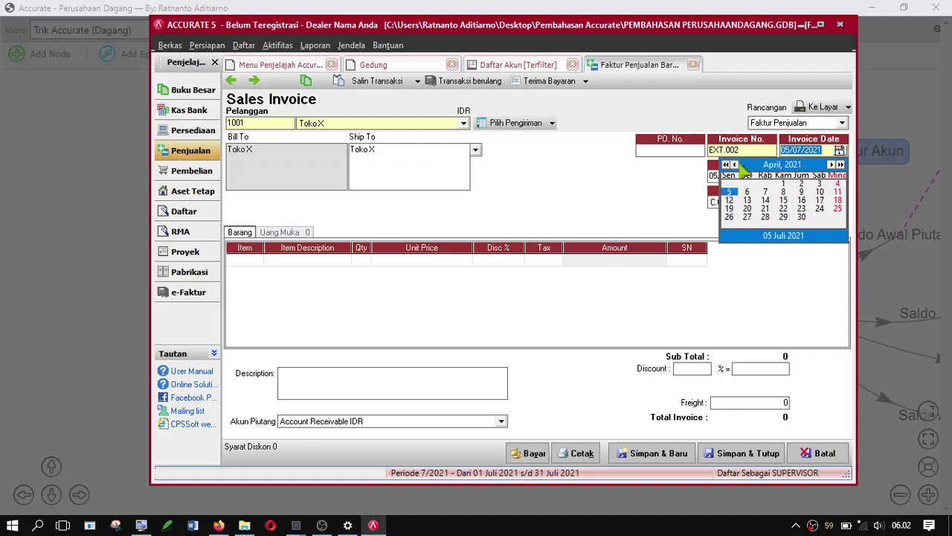
left_click(735, 165)
left_click(735, 164)
left_click(735, 164)
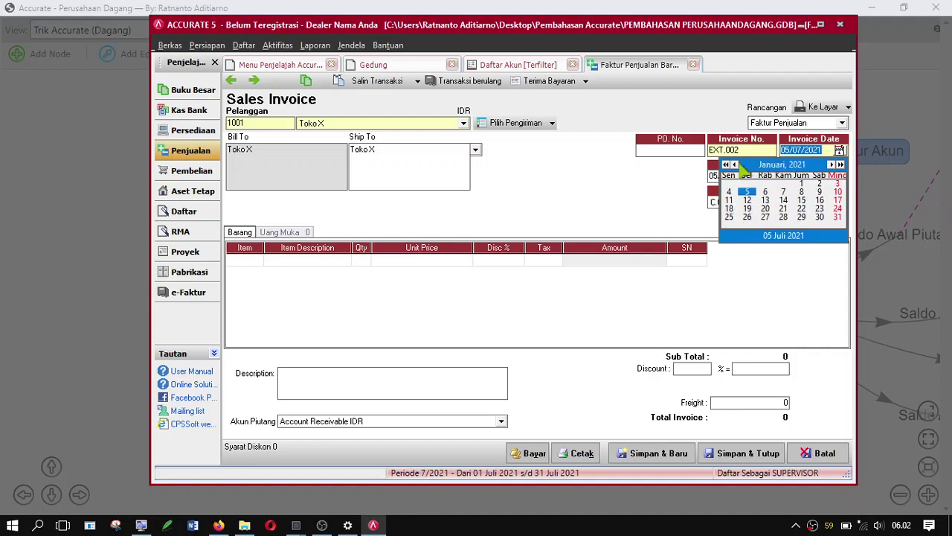
left_click(766, 209)
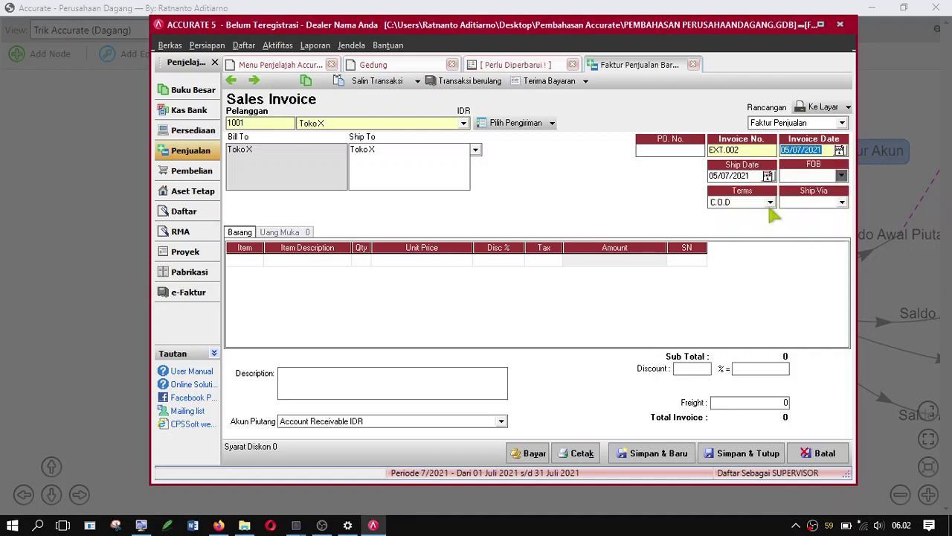
Set the ship date of the Toko X sales invoice to 20/01/2021.
left_click(768, 176)
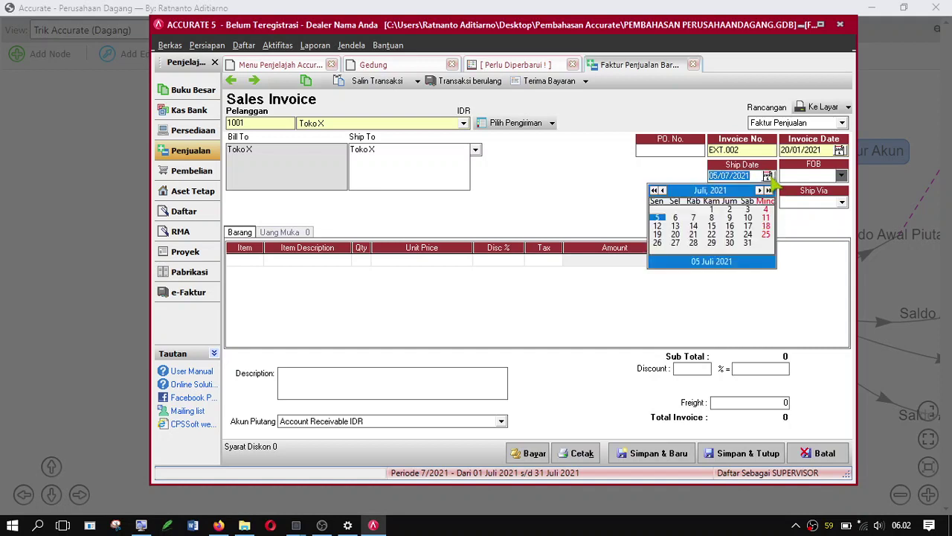
left_click(663, 190)
left_click(663, 190)
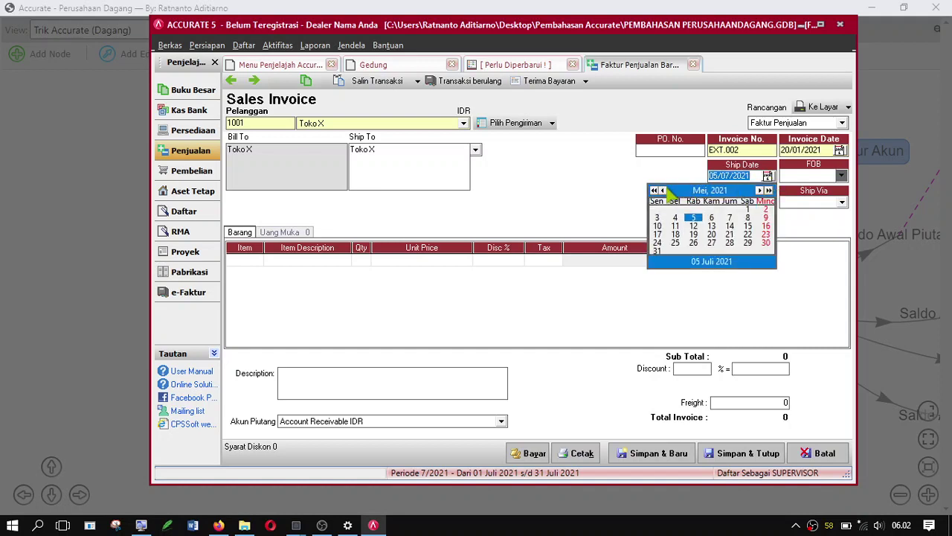
left_click(663, 191)
left_click(663, 191)
left_click(663, 190)
left_click(663, 190)
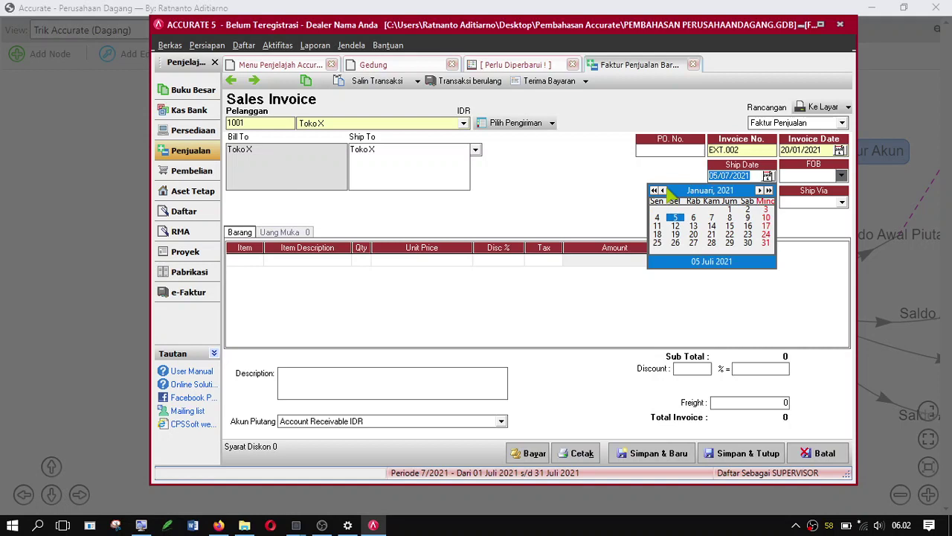
left_click(694, 234)
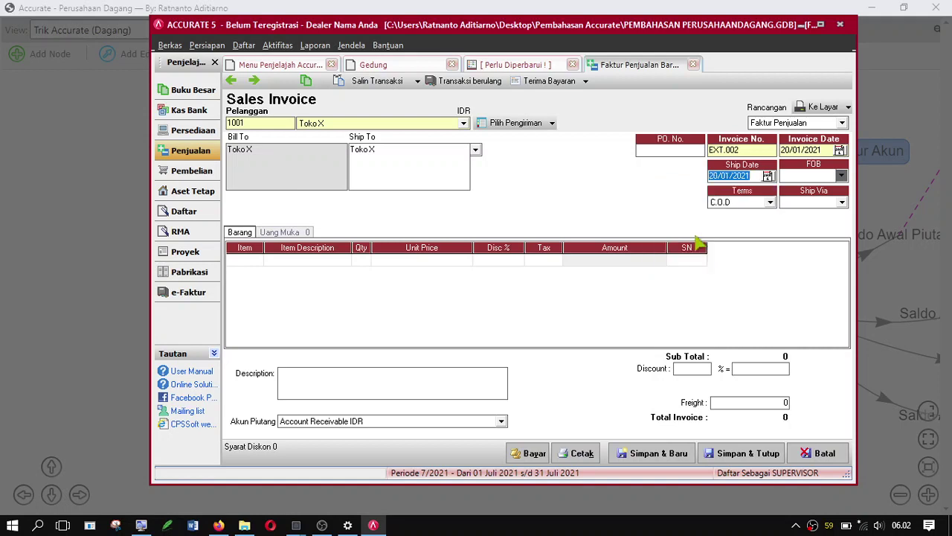
Add item BR-001 (Mobil 1) to the Toko X sales invoice with a quantity of 6.
left_click(254, 261)
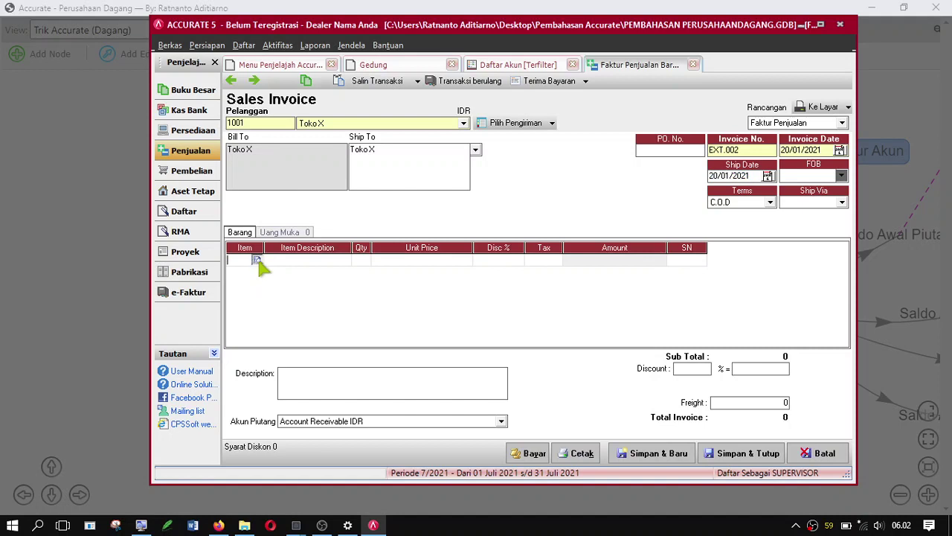
left_click(258, 261)
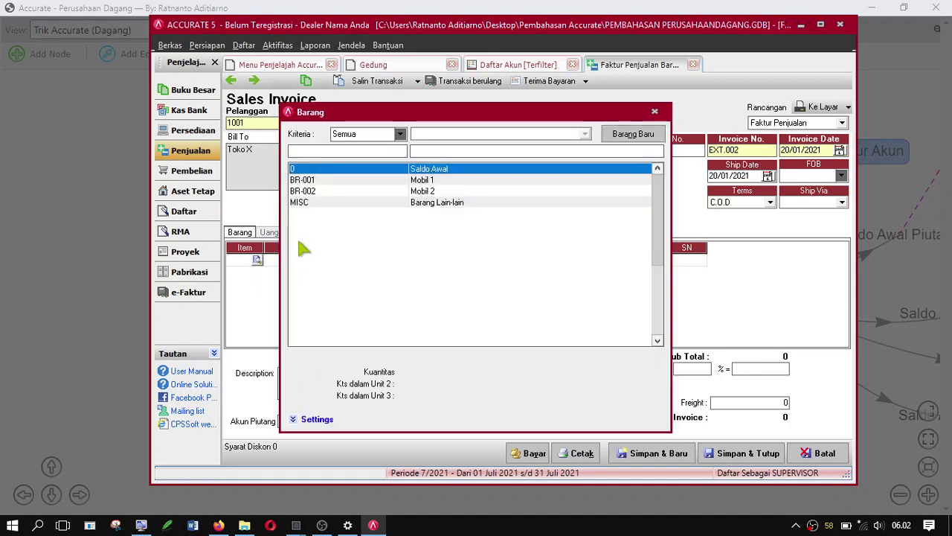
double_click(357, 181)
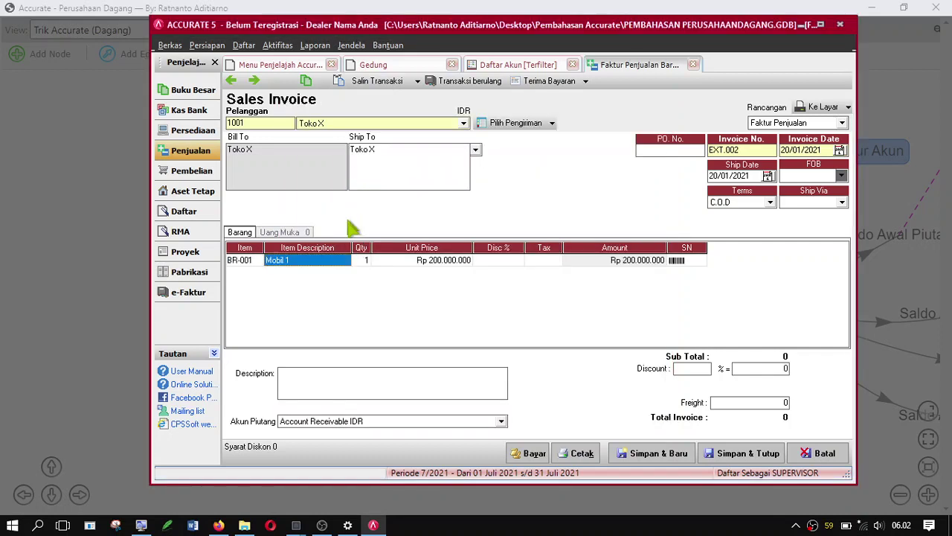
left_click(364, 259)
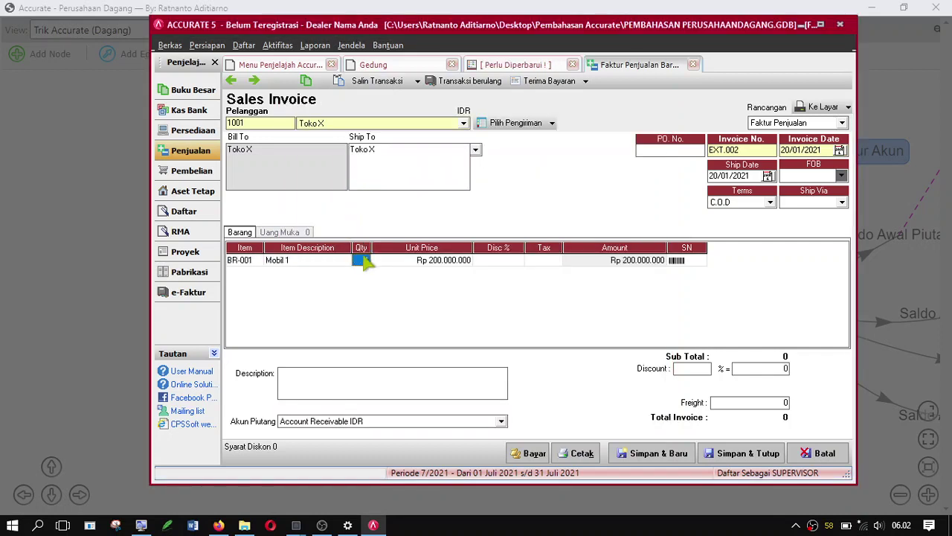
type("6")
Give the BR-001 (Mobil 1) line of the Toko X sales invoice a 5% discount and try to complete the line.
left_click(507, 262)
left_click(505, 257)
type("5")
left_click(547, 262)
key("Tab")
key("Tab")
key("Tab")
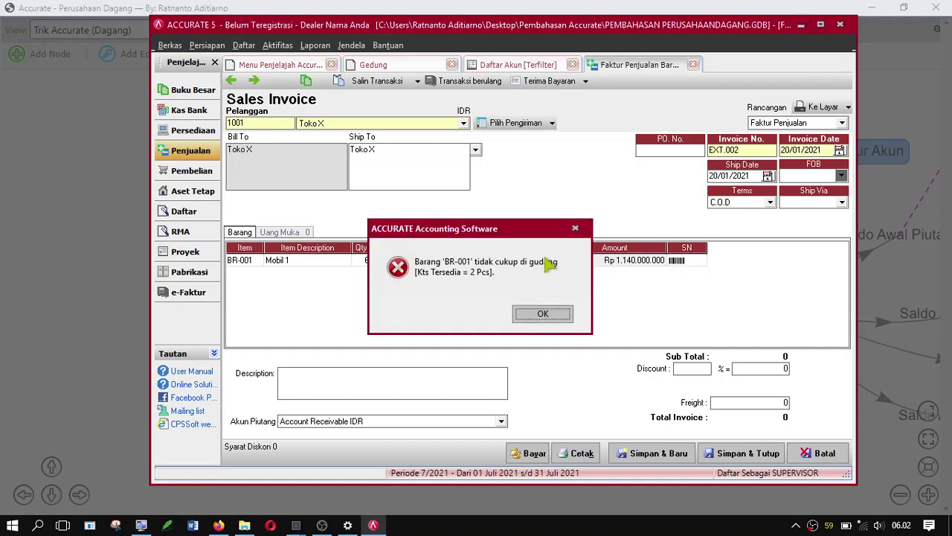
left_click(541, 314)
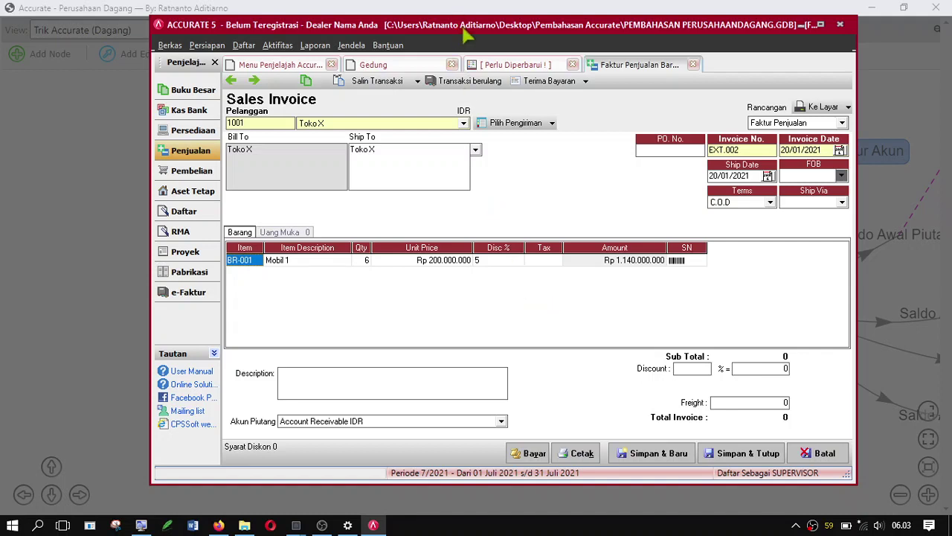
Check the revised unit quantities in the 20 January exercise and set the Mobil 1 quantity on the Toko X invoice to 2.
left_click_drag(459, 28, 482, 28)
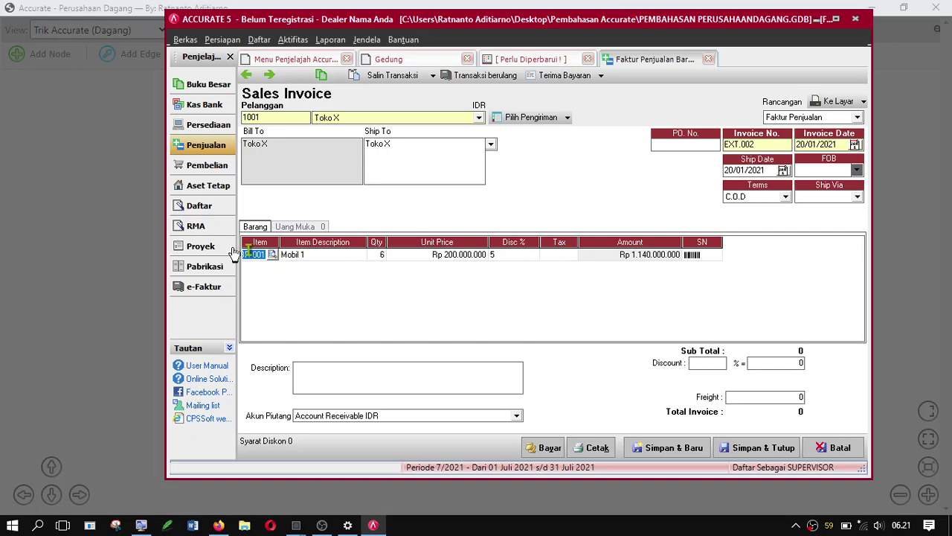
left_click(148, 249)
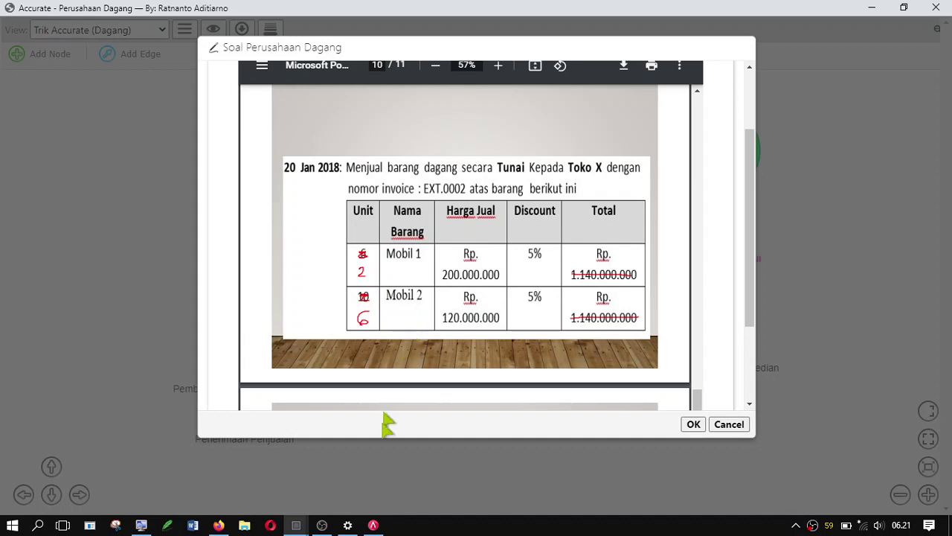
mouse_move(374, 526)
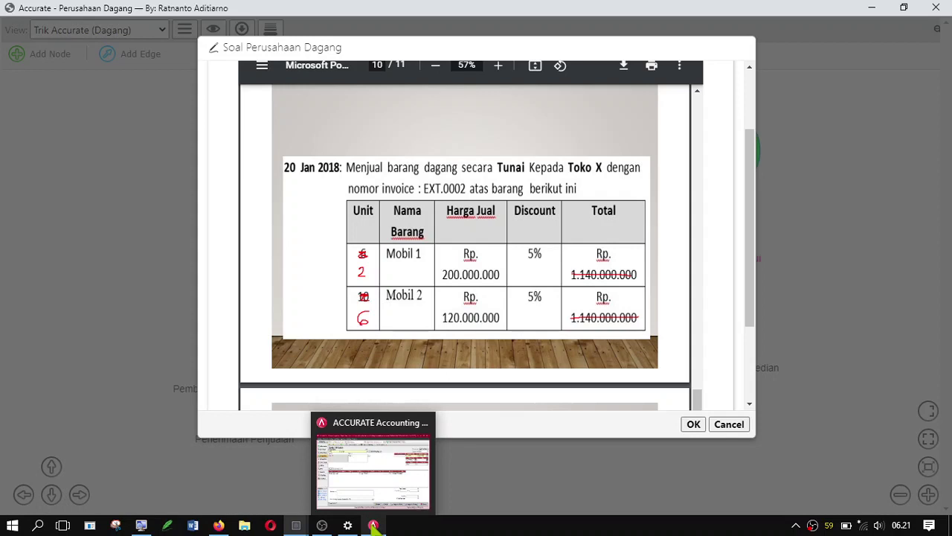
left_click(374, 525)
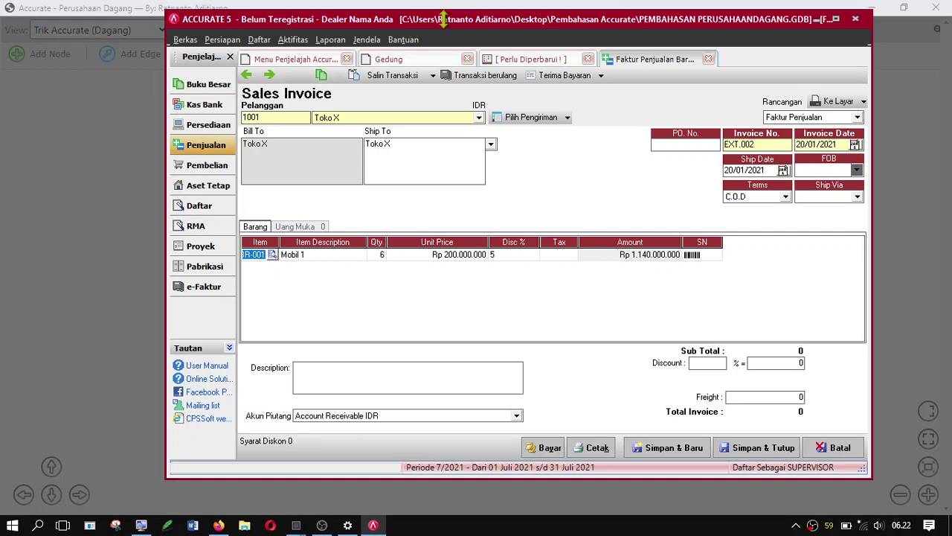
left_click_drag(443, 18, 416, 19)
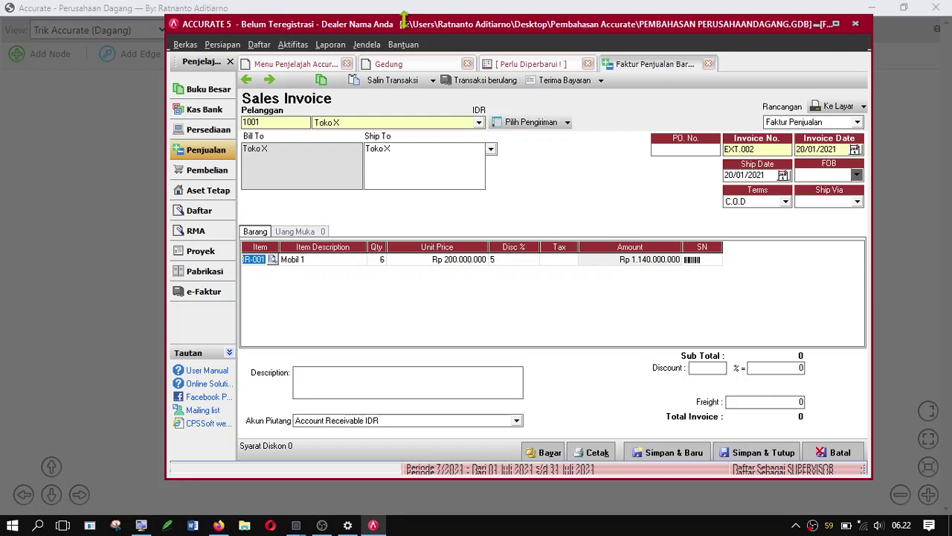
left_click_drag(402, 19, 388, 122)
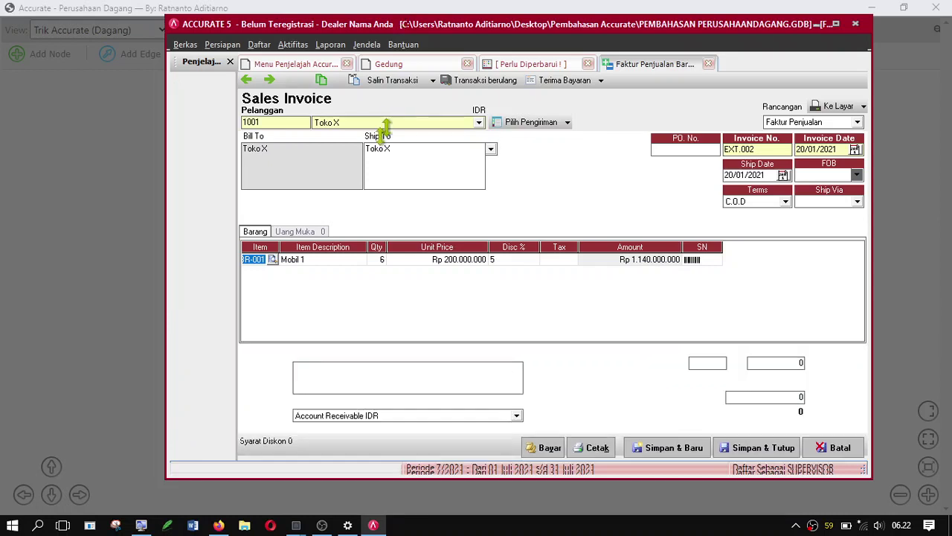
left_click_drag(379, 136, 389, 256)
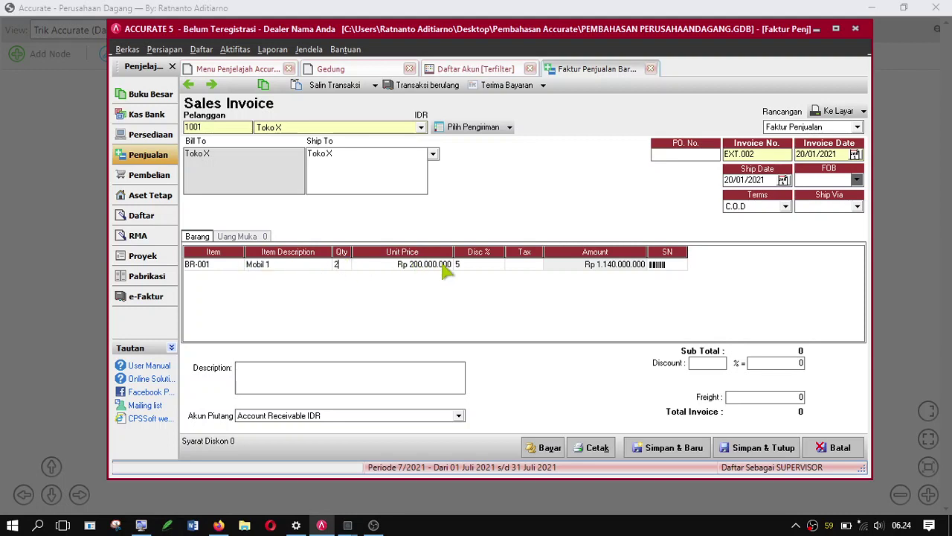
key("Tab")
key("Tab")
key("Tab")
key("Tab")
key("Tab")
key("Tab")
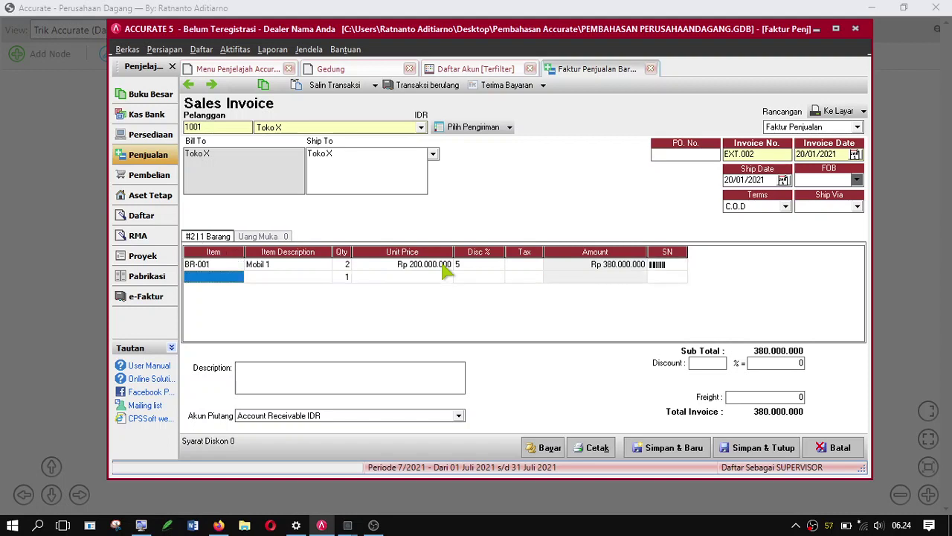
Add item BR-002 (Mobil 2) with quantity 6 and a 5% discount to the Toko X invoice, and save and close it.
left_click(235, 276)
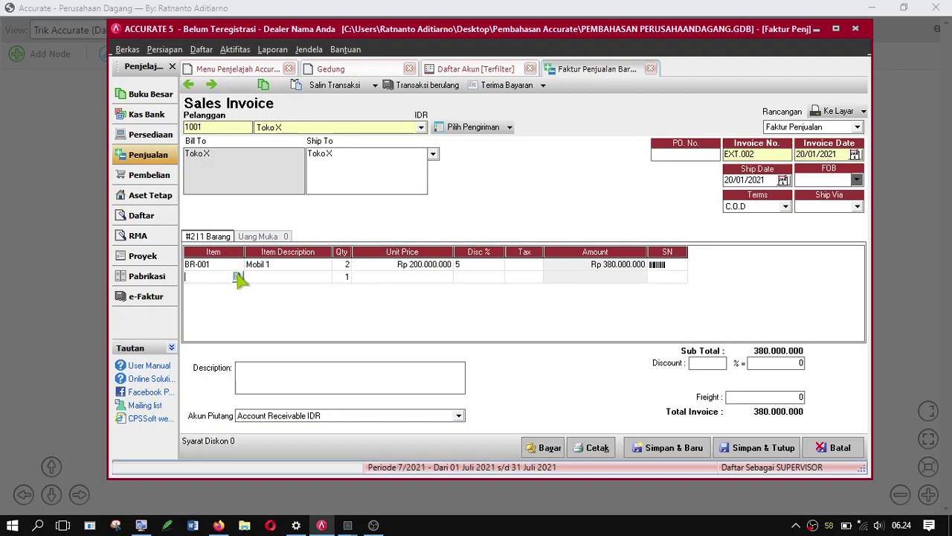
left_click(237, 275)
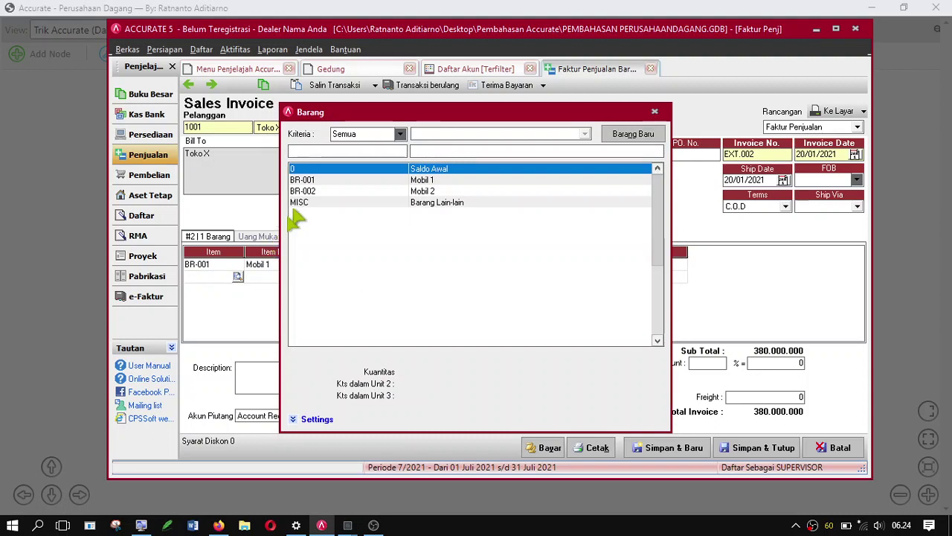
double_click(305, 192)
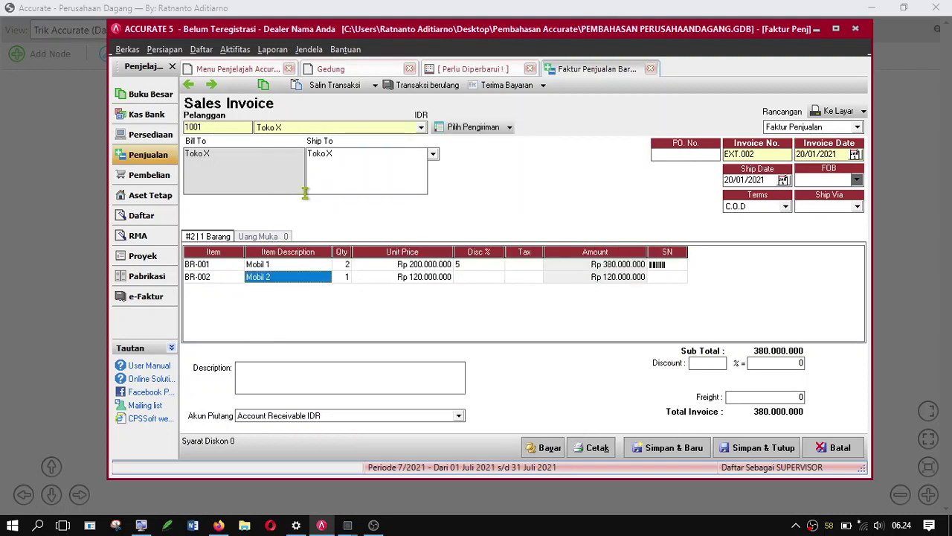
left_click(344, 277)
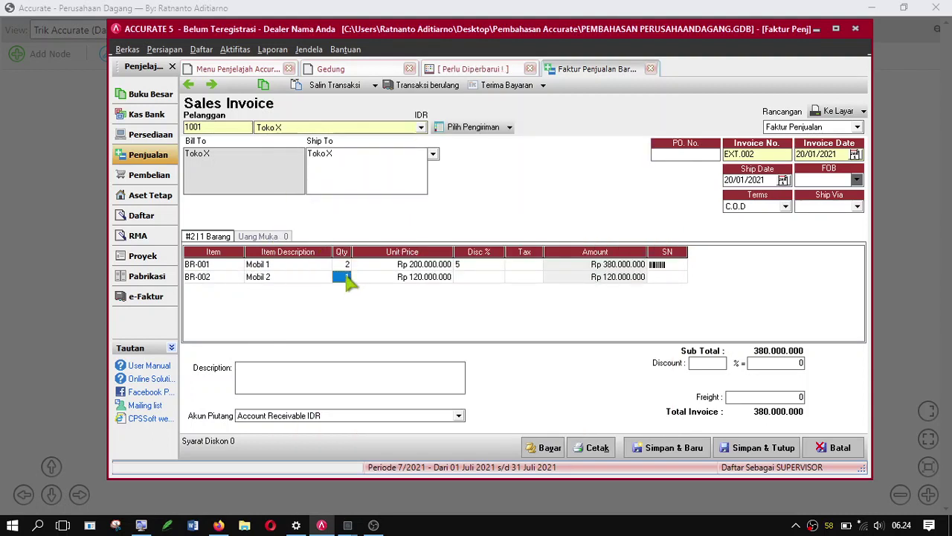
type("6")
key("Tab")
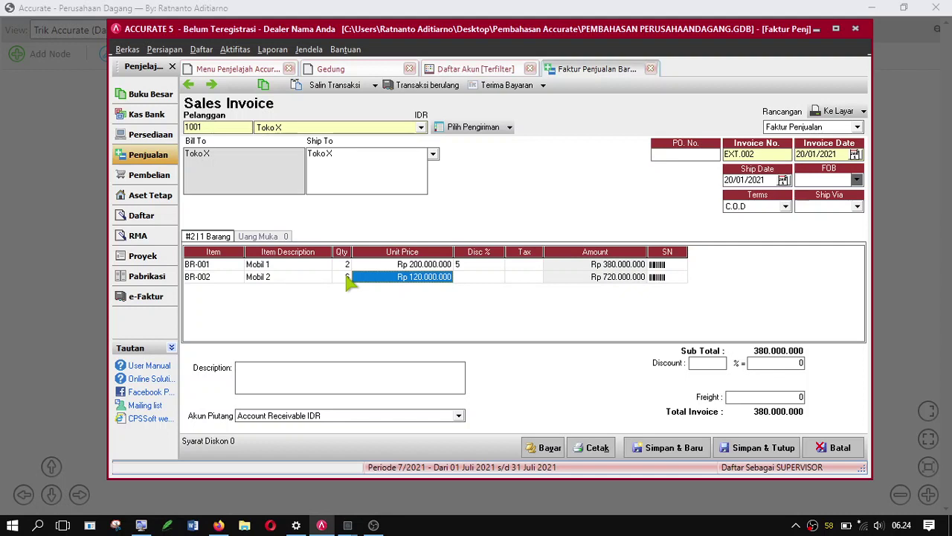
left_click(469, 280)
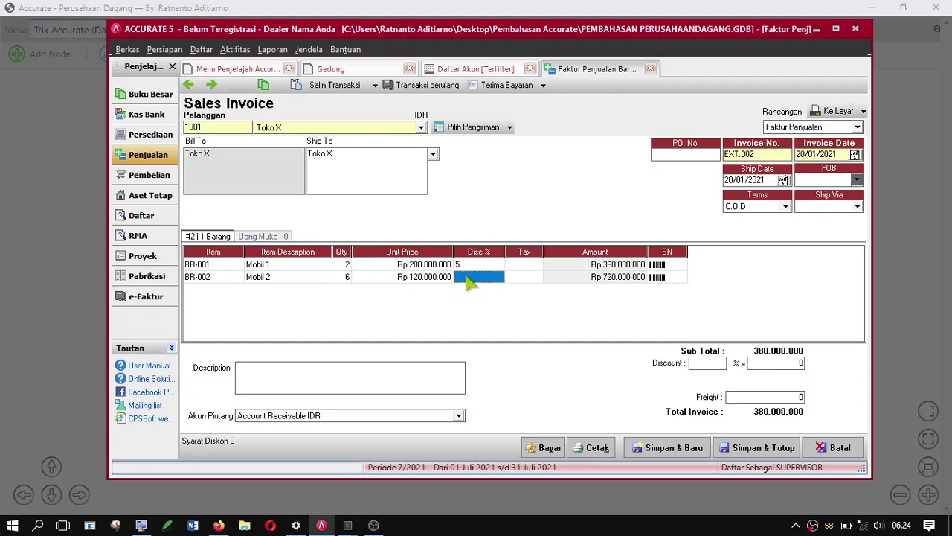
type("5")
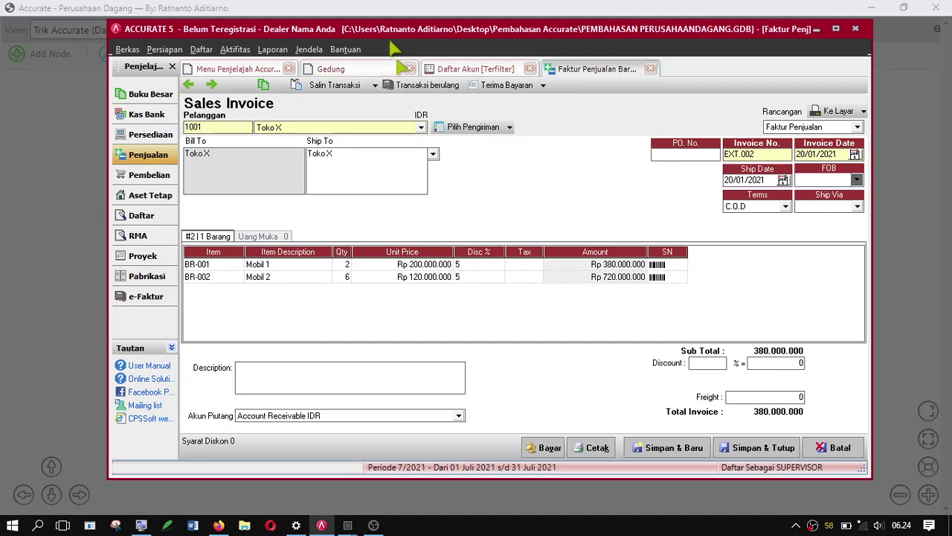
left_click_drag(393, 35, 388, 58)
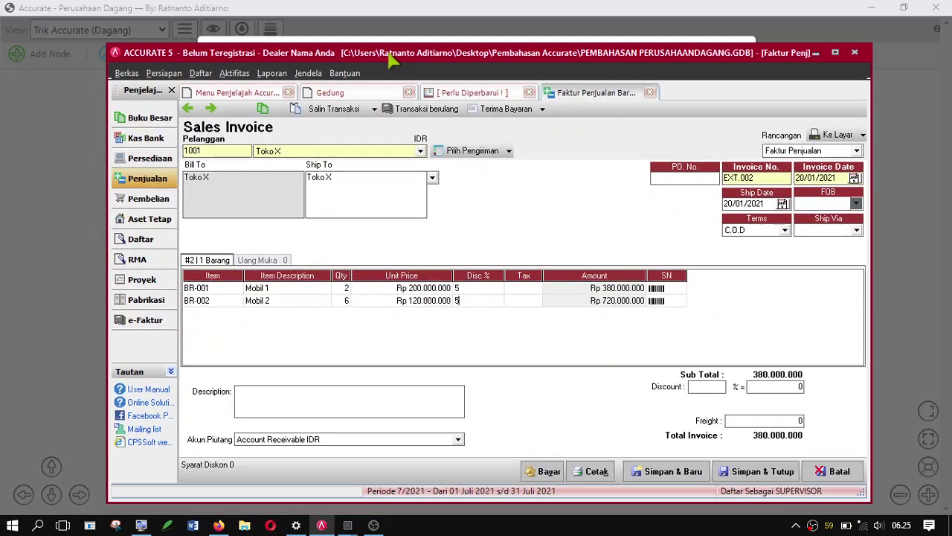
left_click(753, 471)
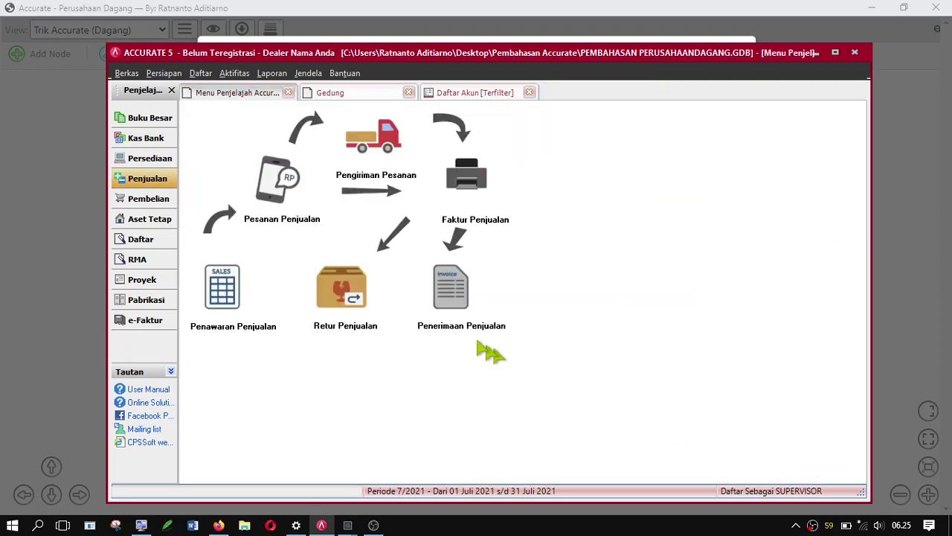
Start a customer receipt from Toko X and mark invoice EXT.002 for payment.
left_click(455, 301)
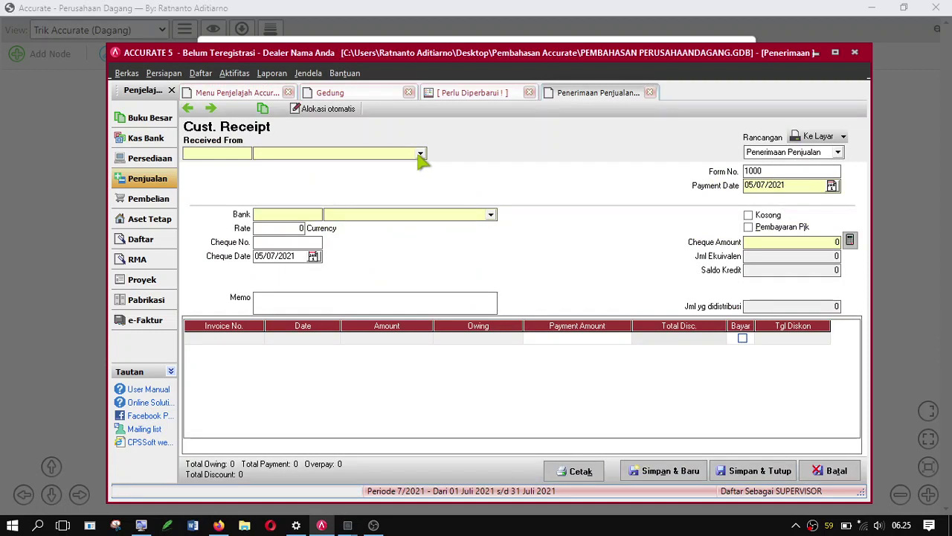
left_click(421, 153)
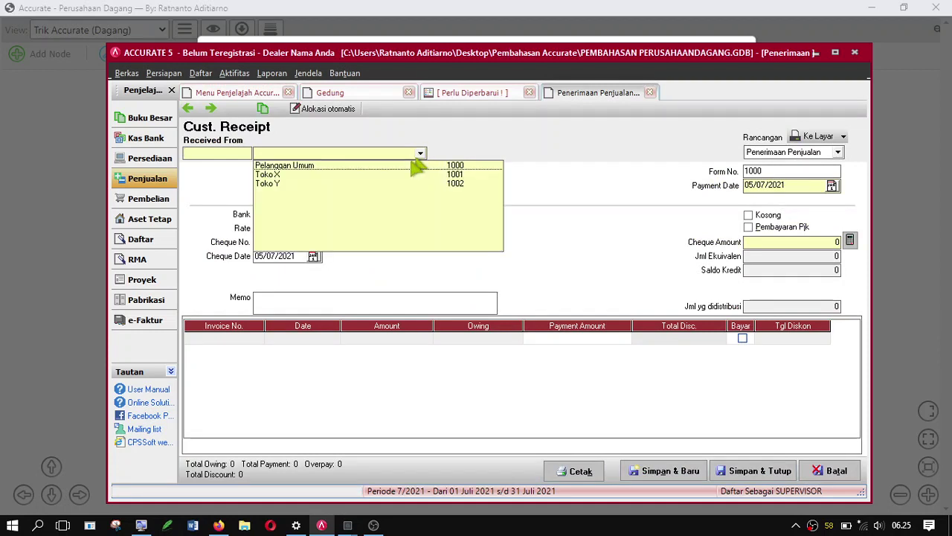
left_click(406, 176)
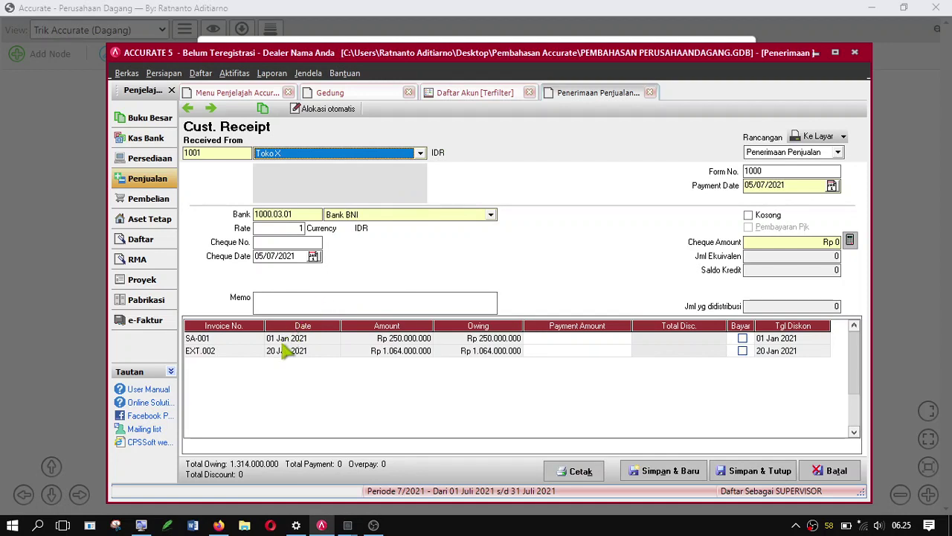
left_click(742, 353)
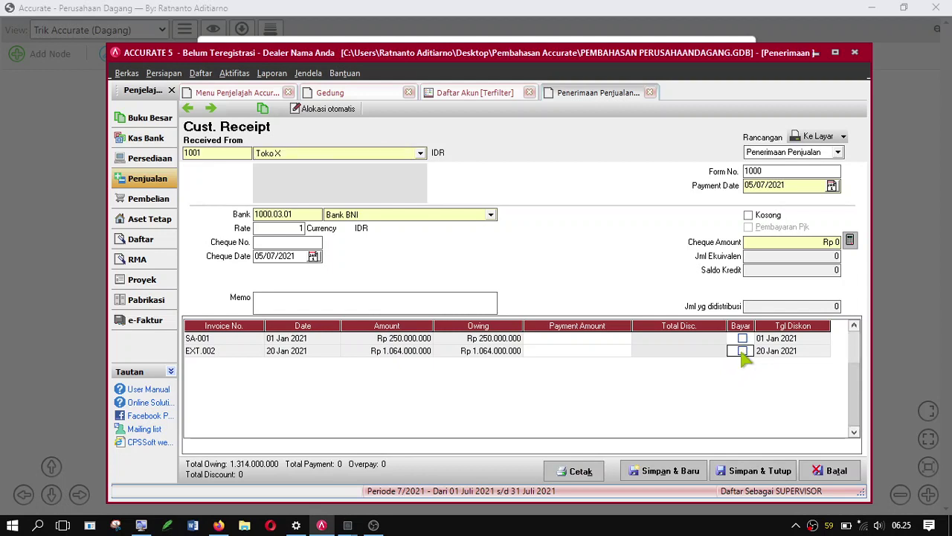
left_click(742, 351)
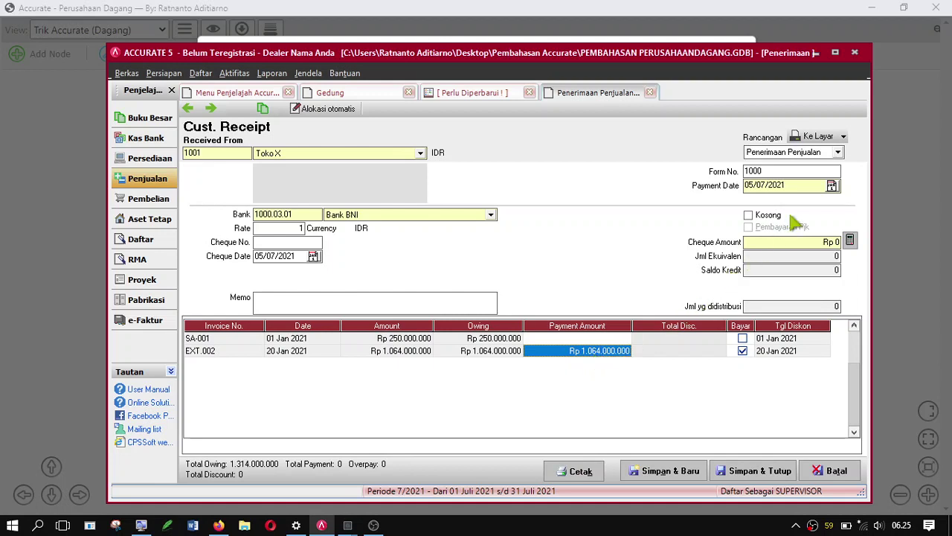
Set the Toko X receipt's payment date to 20/07/2021 and try to change its month to January 2021.
left_click(832, 185)
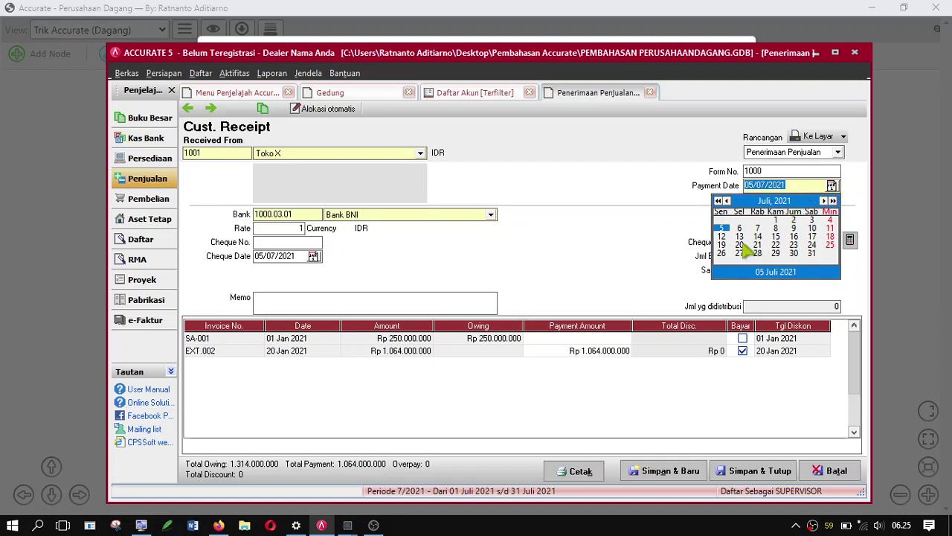
left_click(741, 245)
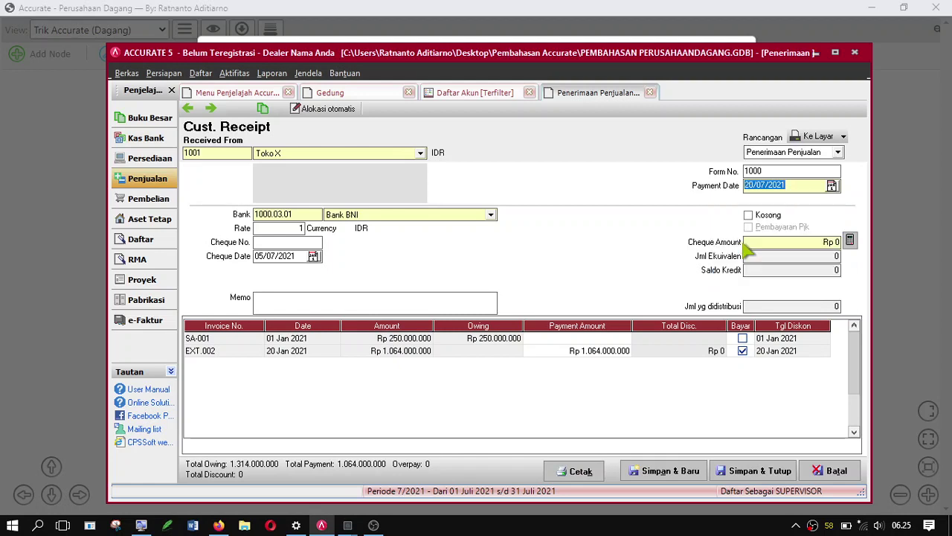
left_click(832, 187)
left_click(726, 201)
left_click(727, 201)
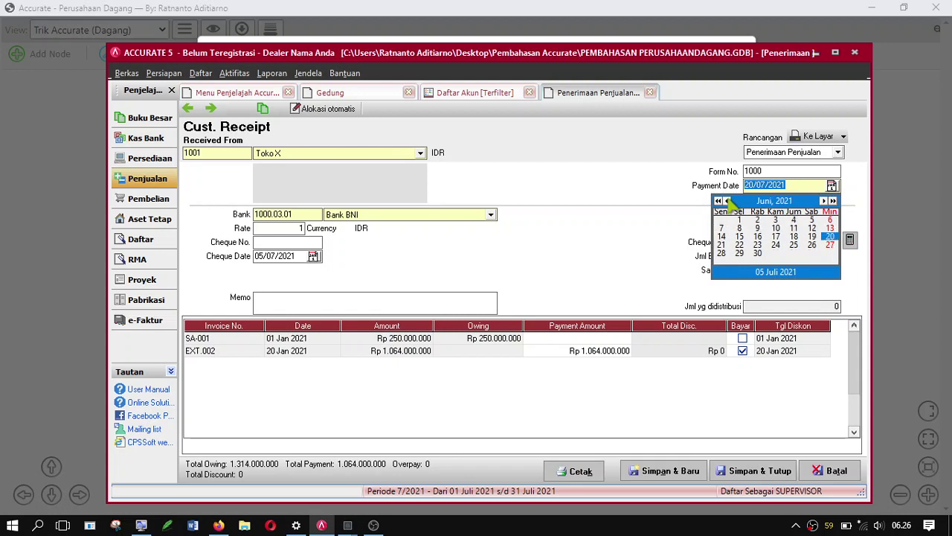
left_click(727, 201)
left_click(727, 201)
left_click(727, 201)
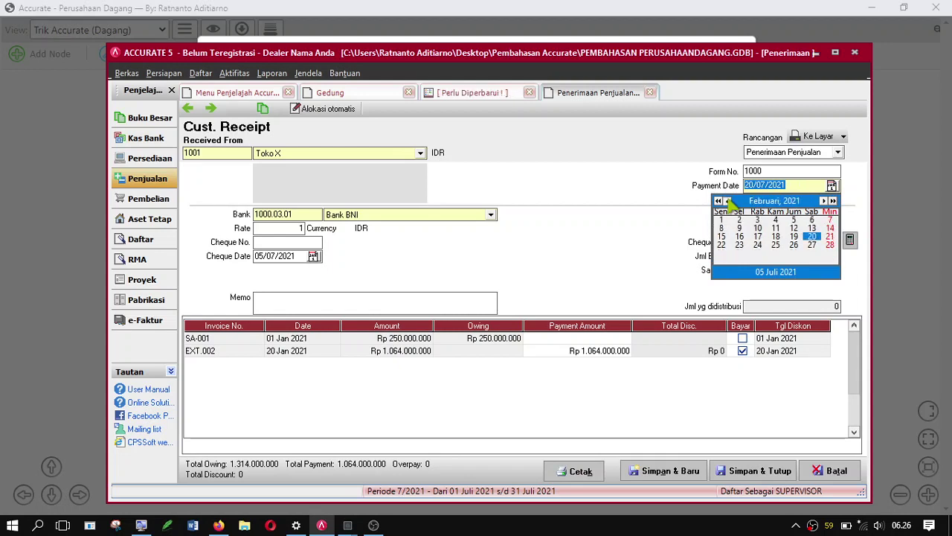
left_click(726, 200)
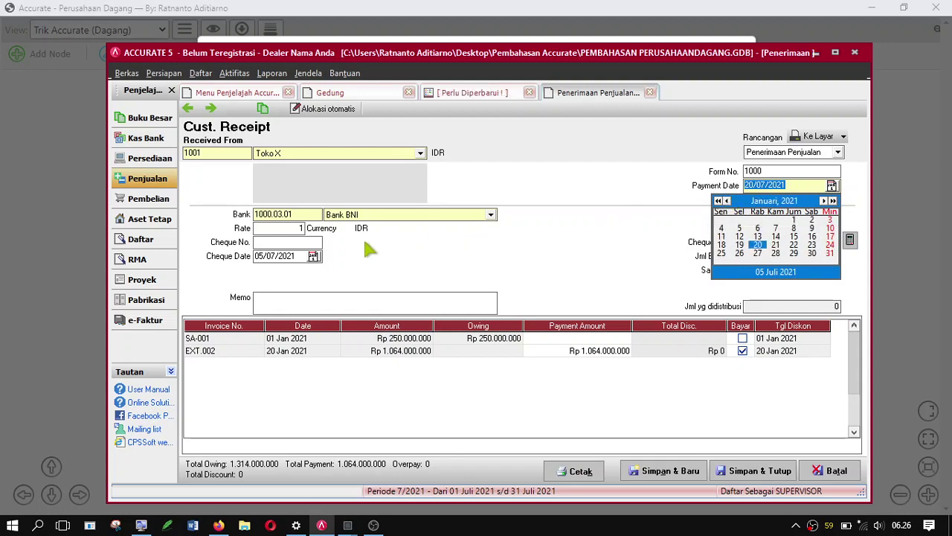
Set the Toko X receipt's cheque date to 20/01/2021 and try to save and close the receipt.
left_click(313, 256)
left_click(314, 255)
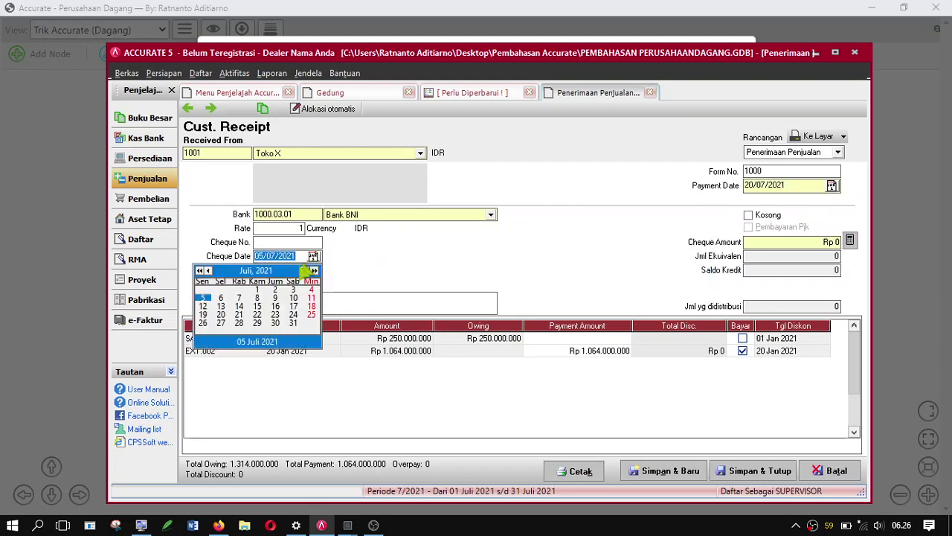
left_click(209, 271)
left_click(209, 270)
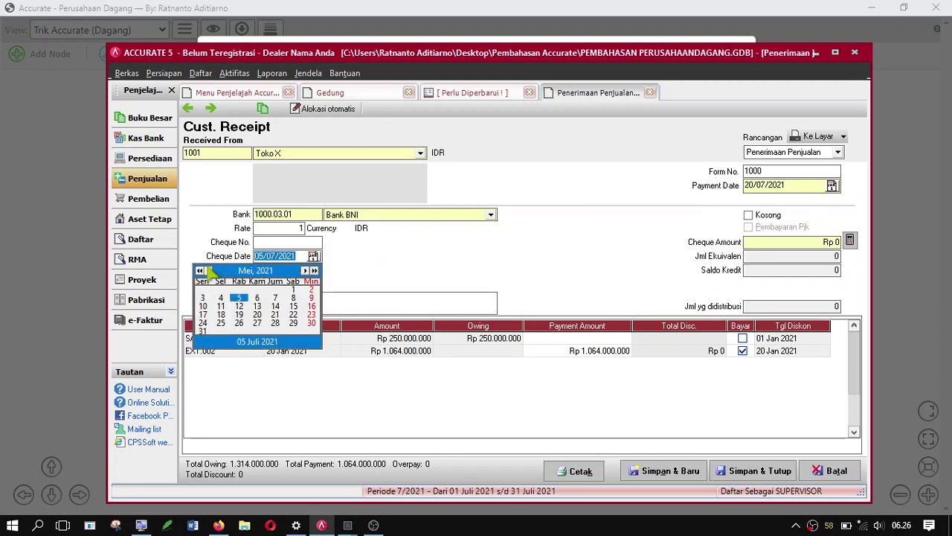
left_click(209, 271)
left_click(209, 270)
left_click(209, 271)
left_click(210, 271)
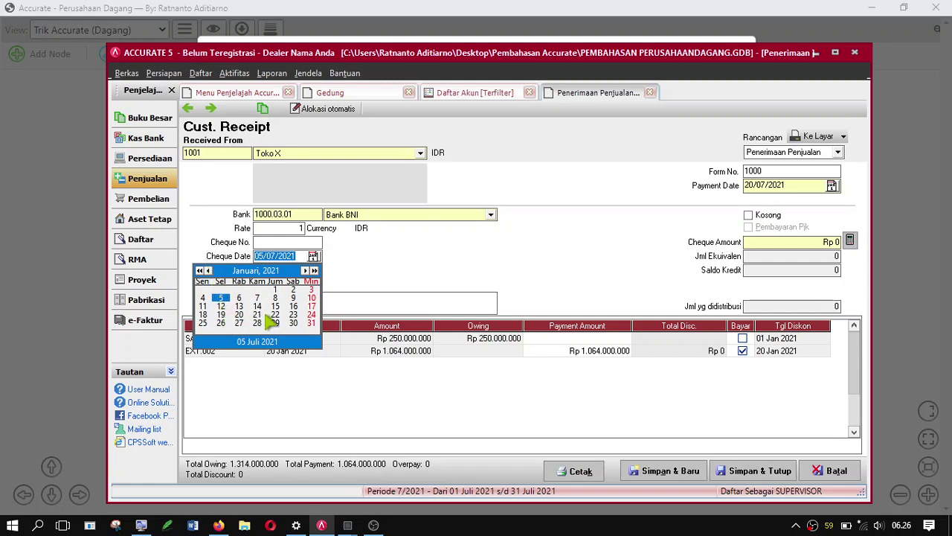
left_click(237, 314)
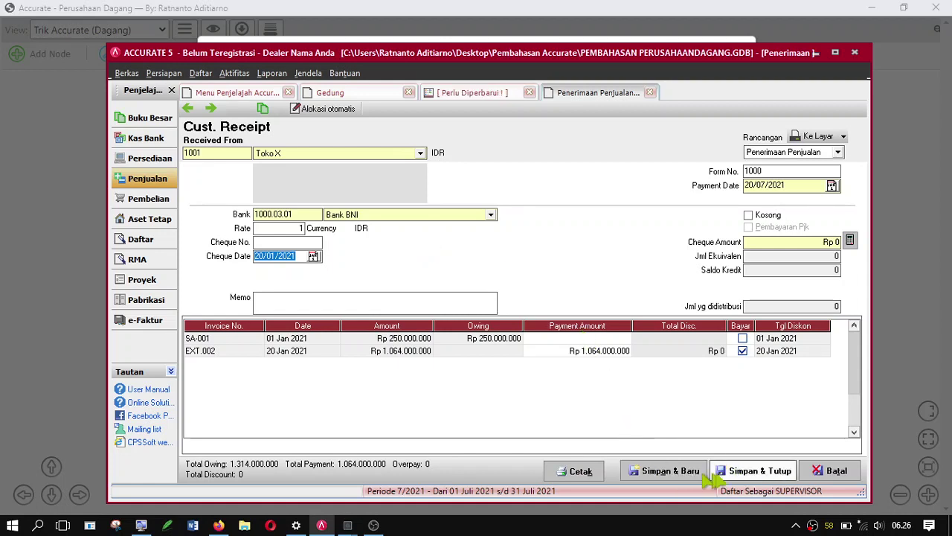
left_click(740, 476)
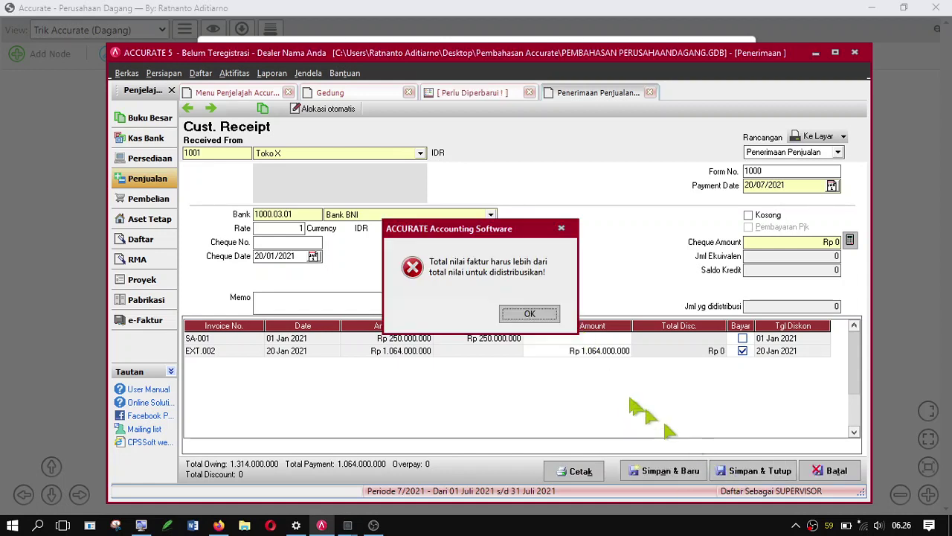
left_click(530, 313)
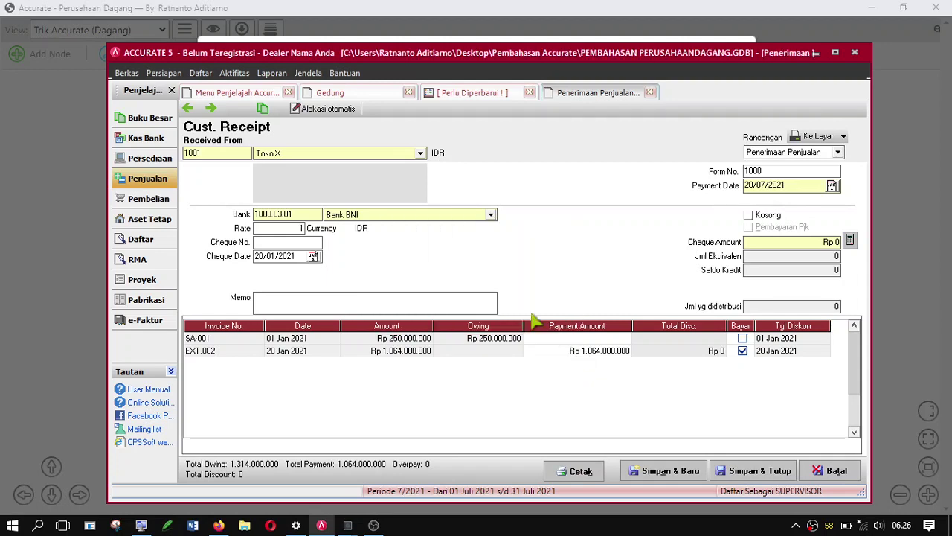
Fill in the Toko X receipt's cheque amount with the calculated Rp 1.064.000.000 and save and close the receipt.
left_click(850, 241)
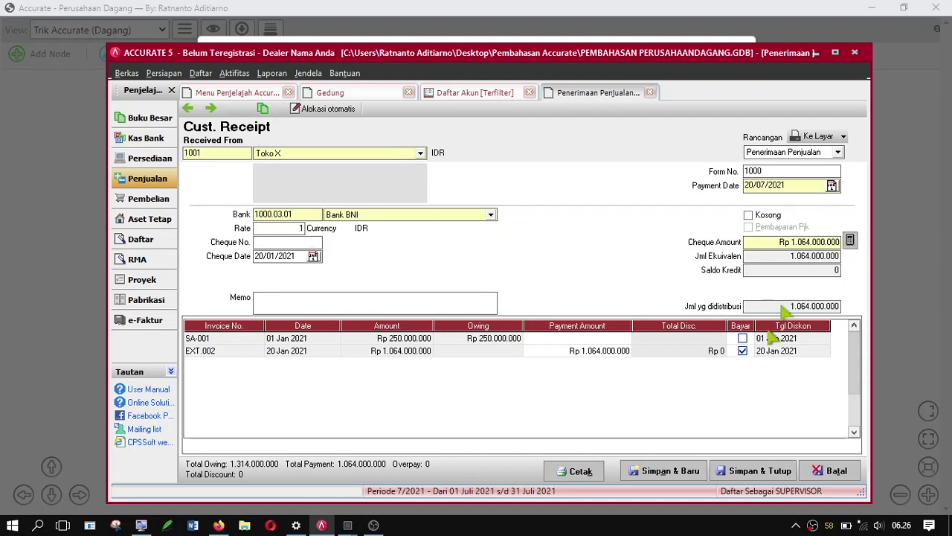
left_click(736, 468)
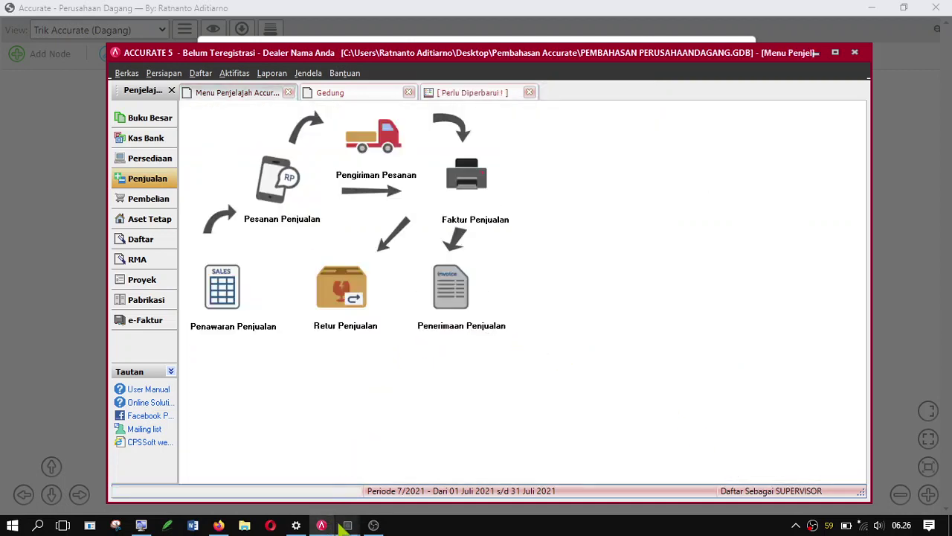
Check section D of the exercise, and start a purchase payment to PT B in ACCURATE 5 with invoice INT.001 marked for payment.
mouse_move(340, 523)
left_click(335, 491)
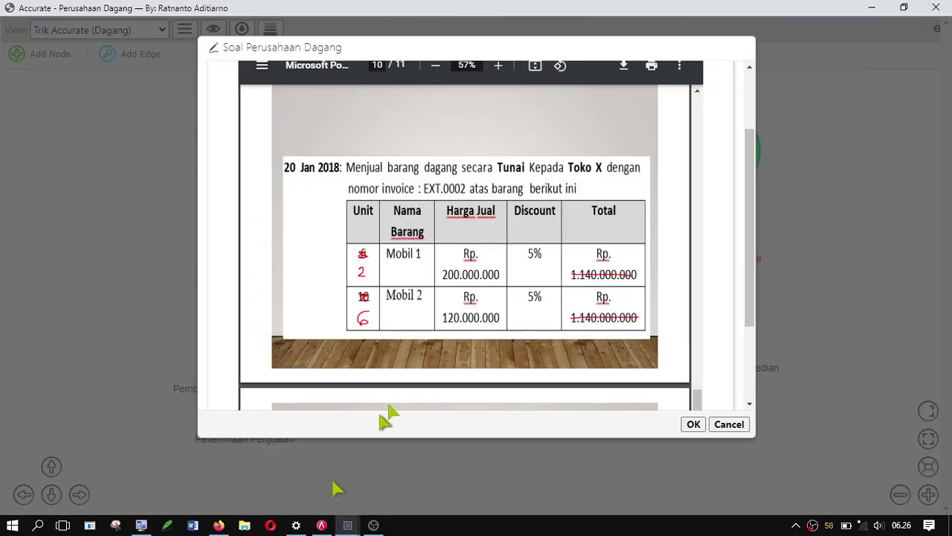
scroll(451, 307, "down", 5)
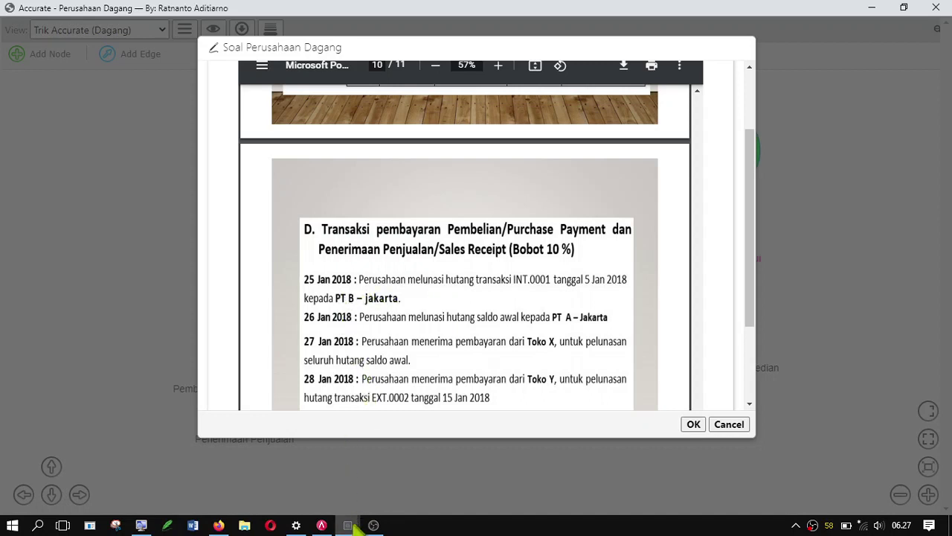
left_click(325, 524)
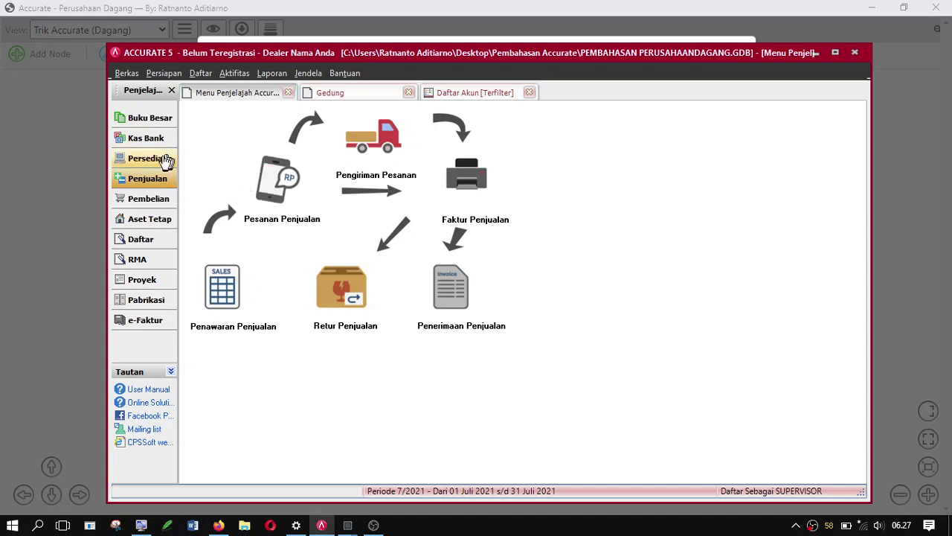
left_click(153, 199)
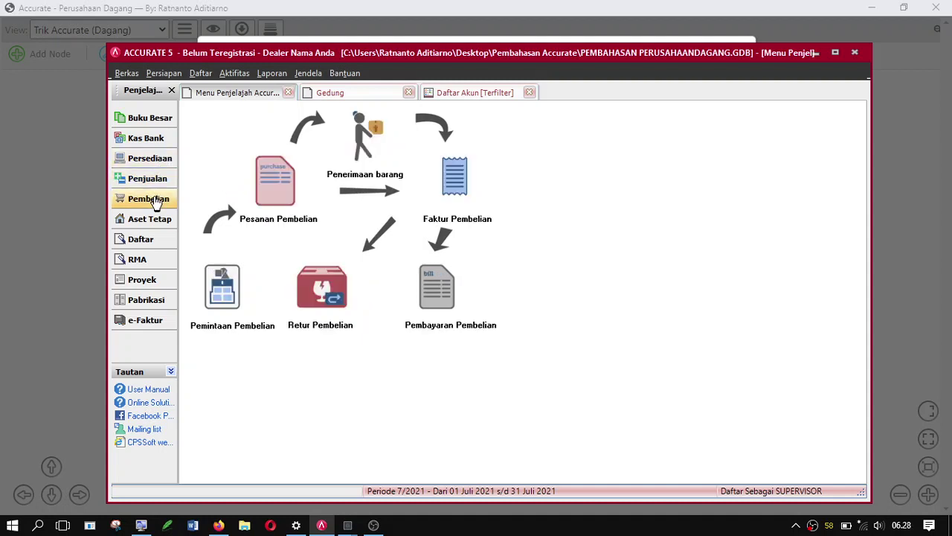
left_click(448, 303)
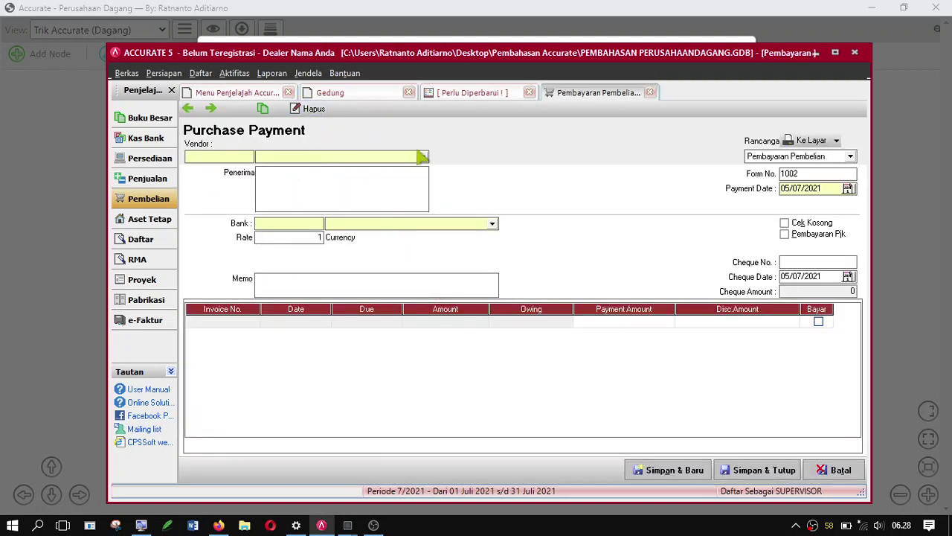
left_click(422, 156)
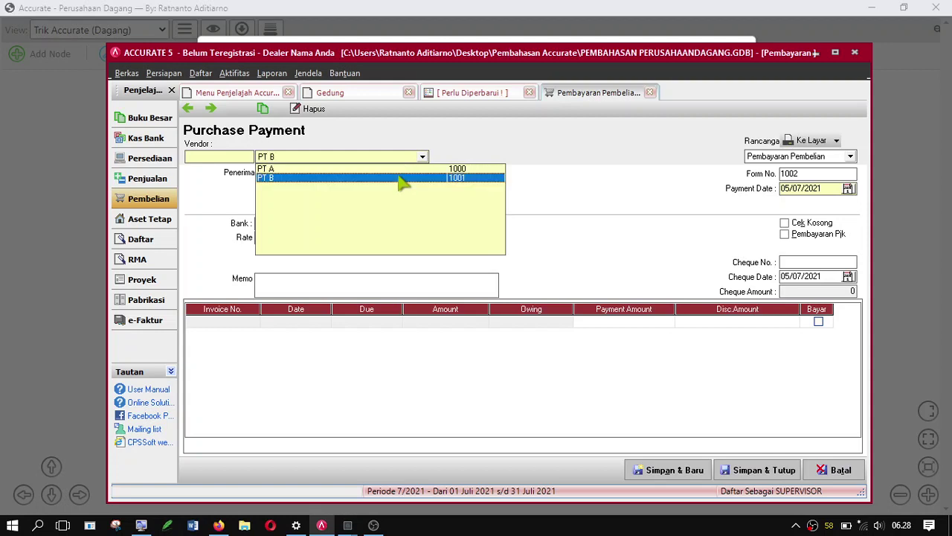
left_click(402, 183)
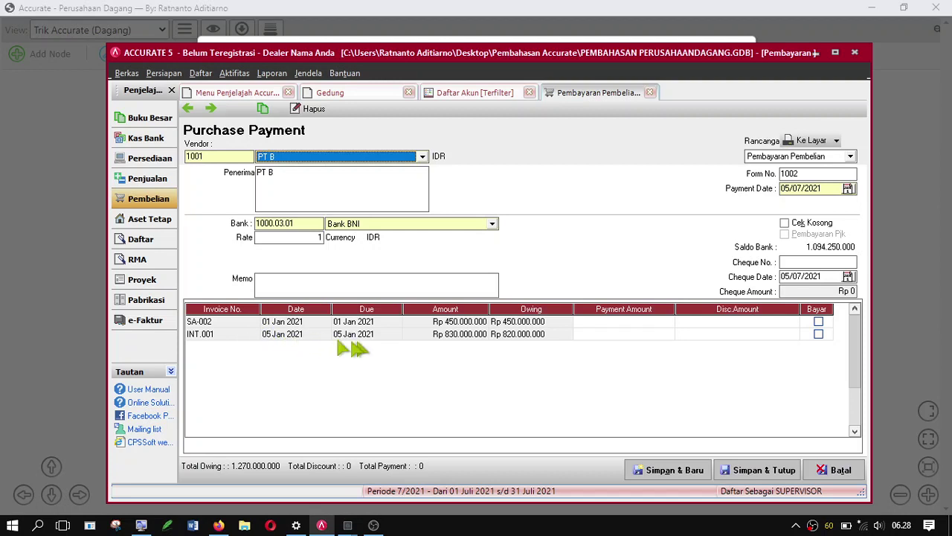
left_click(818, 334)
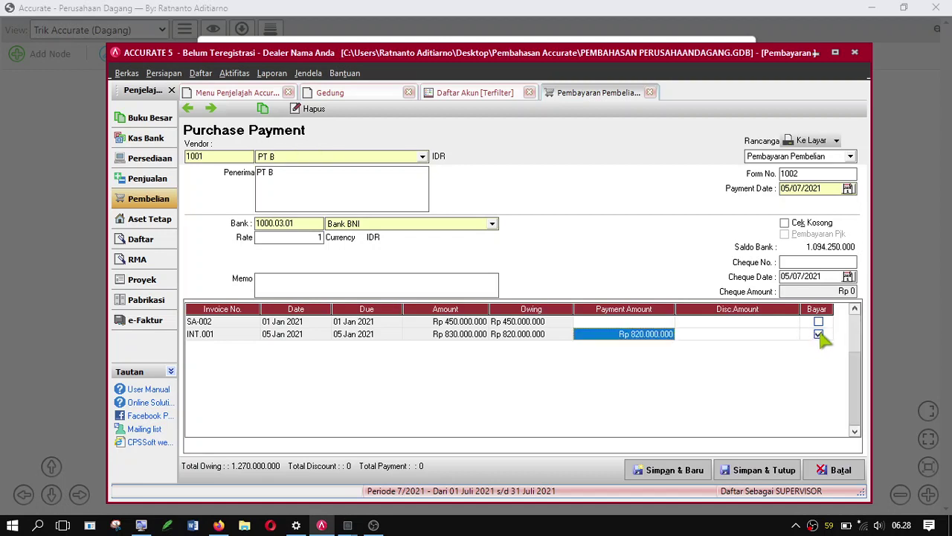
Set the PT B purchase payment's payment date to 25/01/2021.
left_click(847, 189)
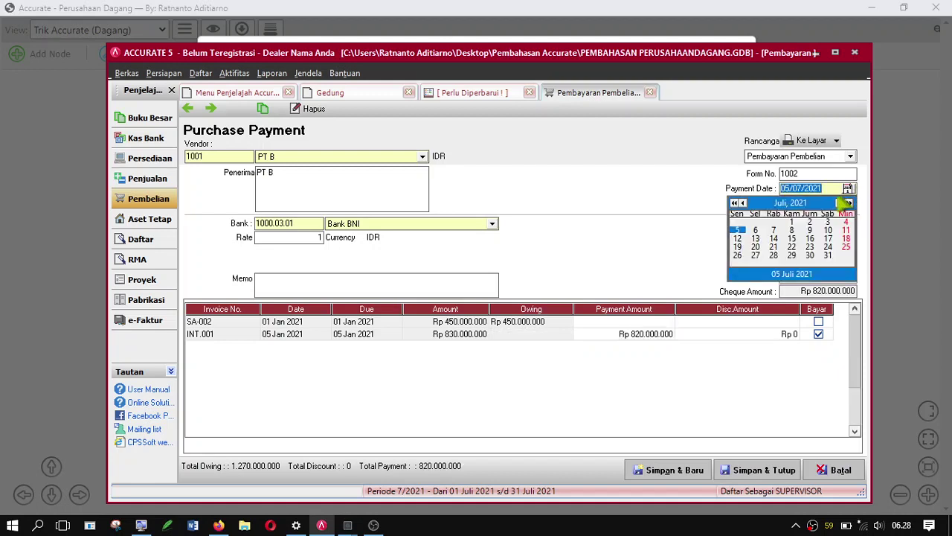
left_click(742, 203)
left_click(742, 204)
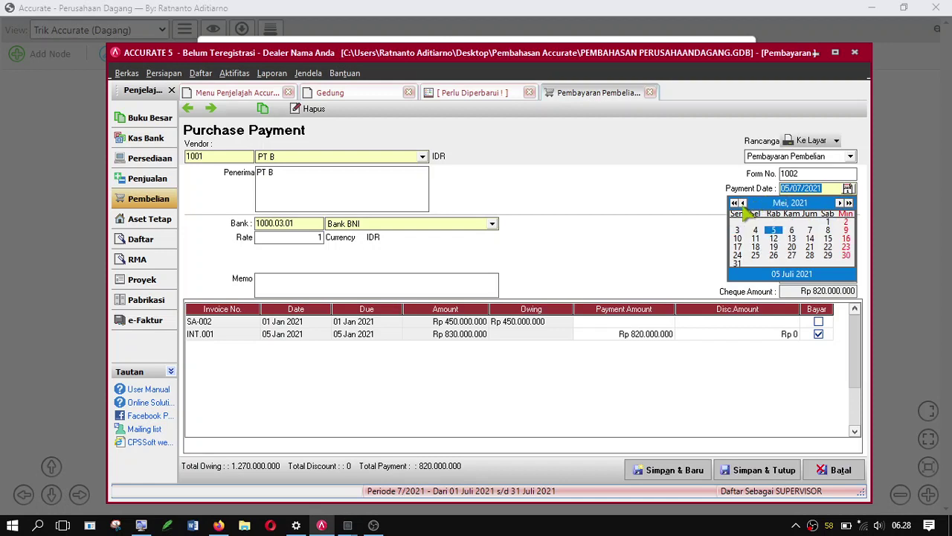
left_click(743, 203)
left_click(743, 204)
left_click(743, 204)
left_click(743, 204)
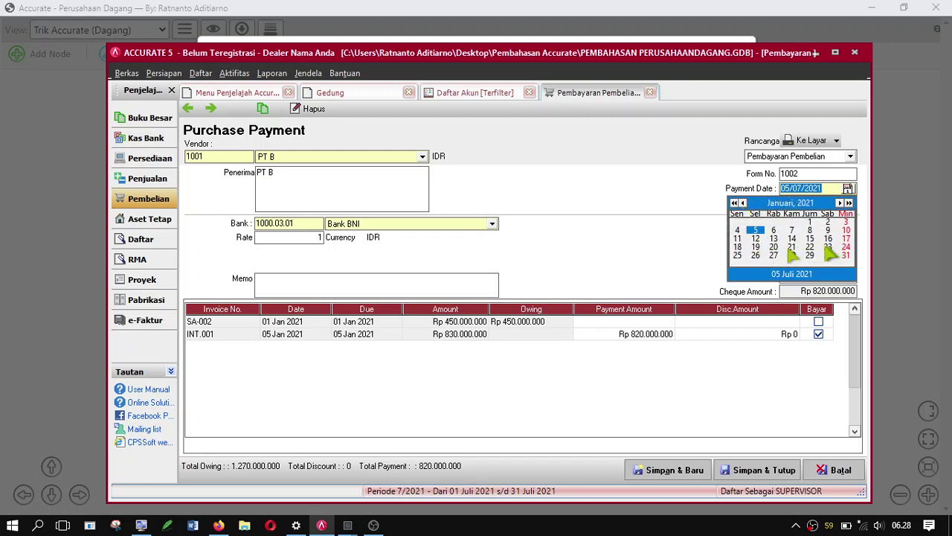
left_click(737, 255)
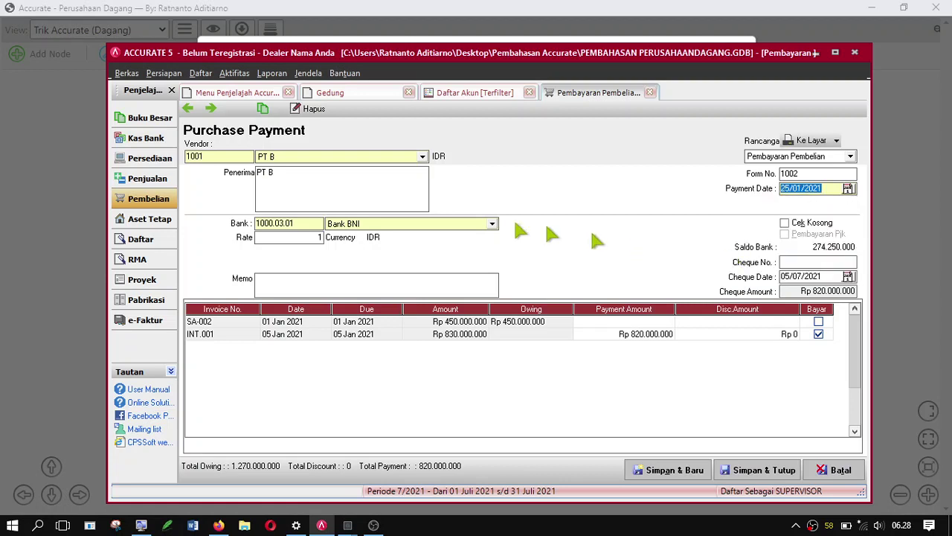
Set the PT B payment's cheque date to 25/01/2021 and save and close the payment.
left_click(848, 276)
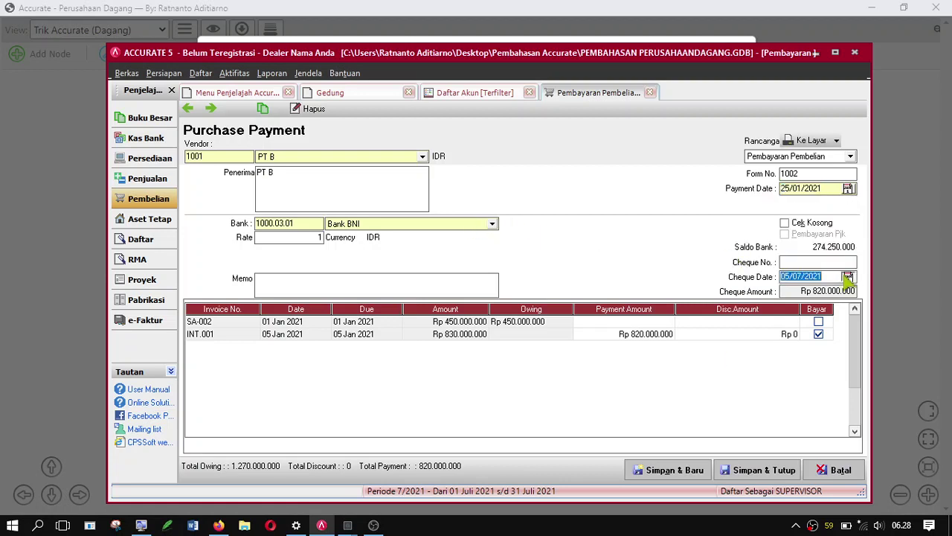
left_click(744, 291)
left_click(744, 291)
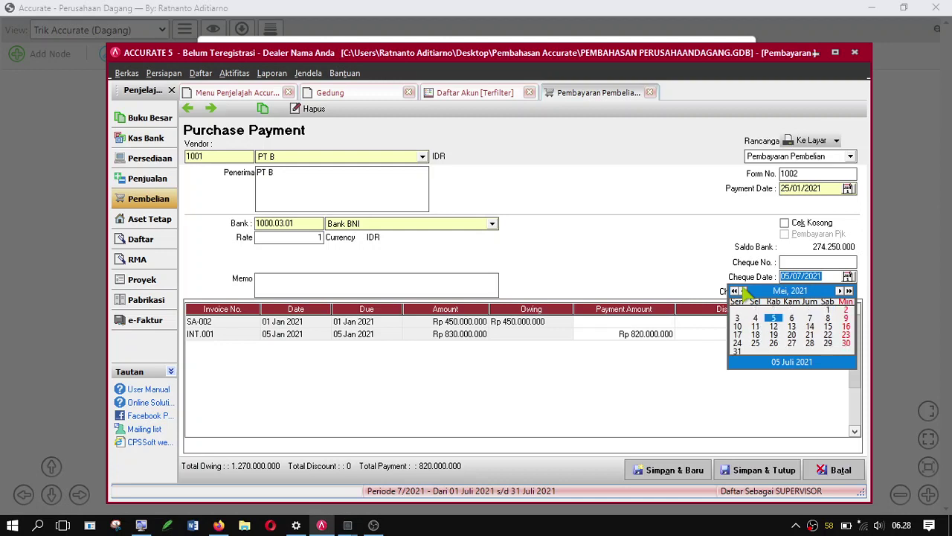
left_click(744, 291)
left_click(743, 291)
left_click(743, 291)
left_click(743, 291)
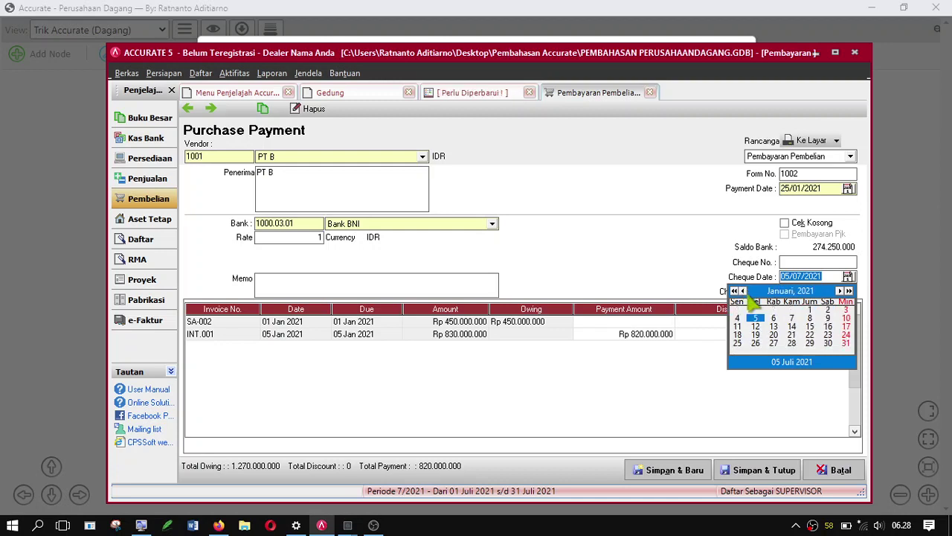
left_click(744, 346)
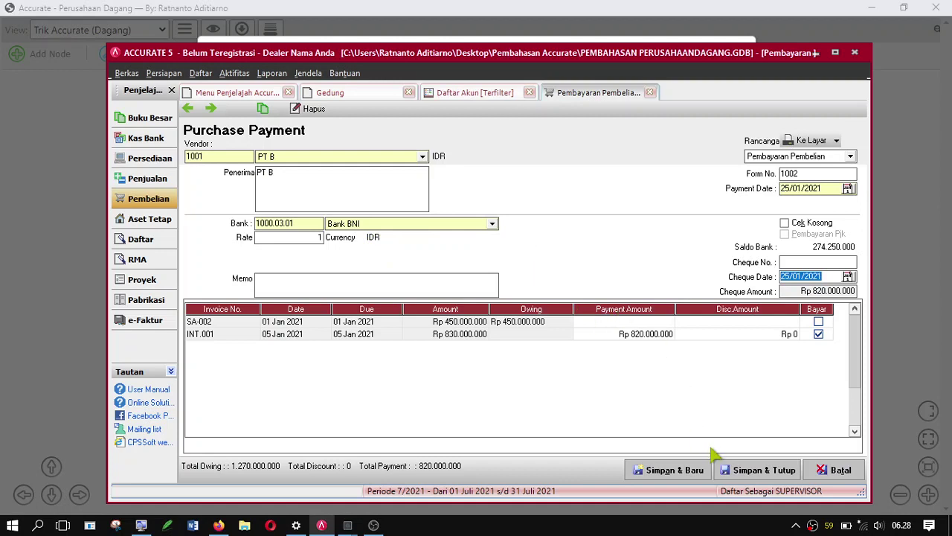
left_click(753, 472)
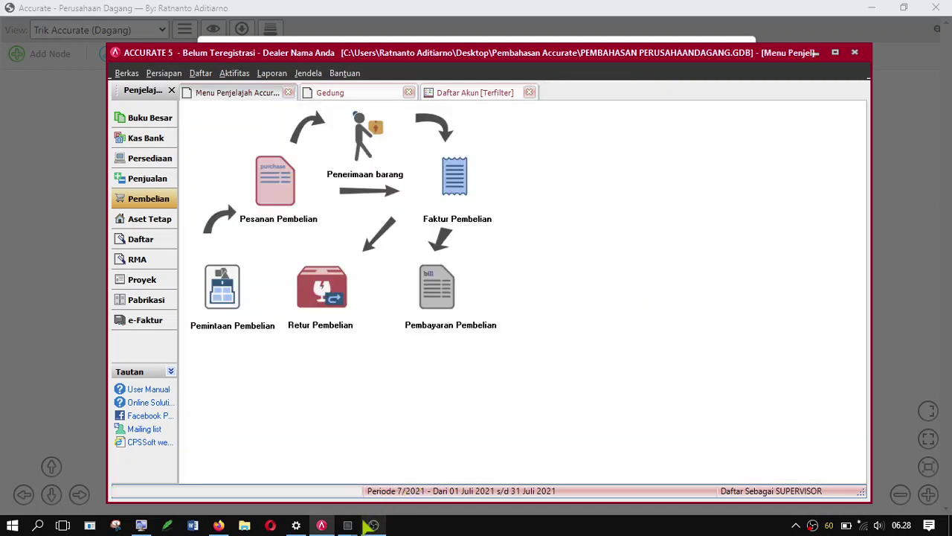
Check the exercise's next payment entry, and start a purchase payment to PT A in ACCURATE 5.
mouse_move(354, 522)
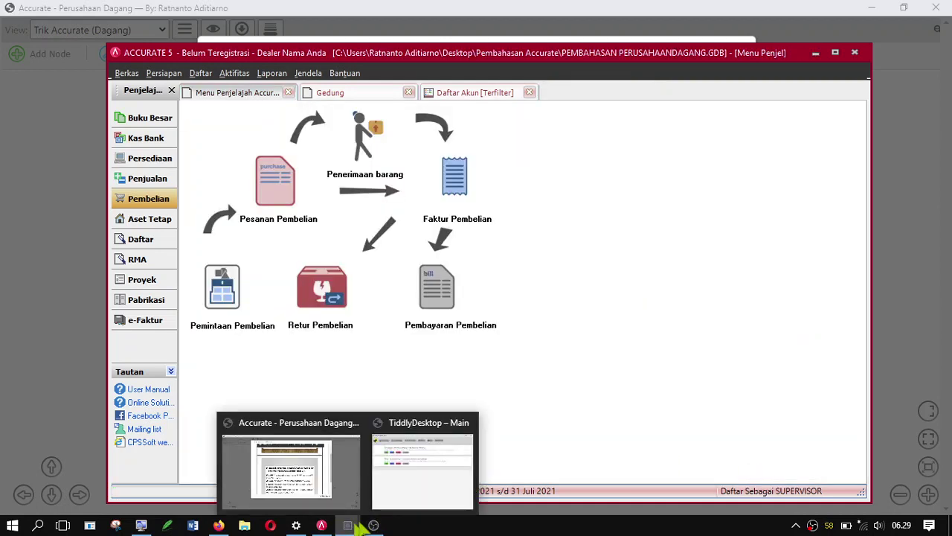
left_click(317, 480)
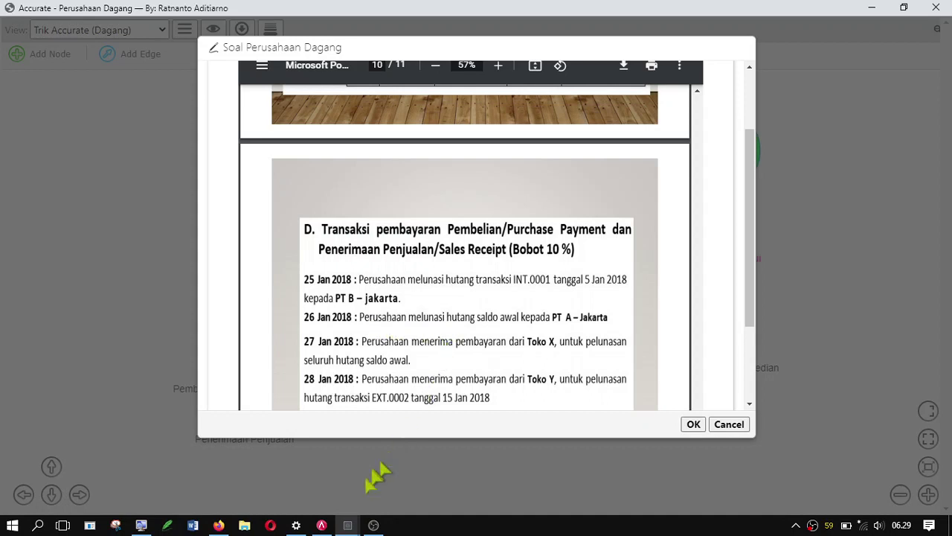
left_click(322, 525)
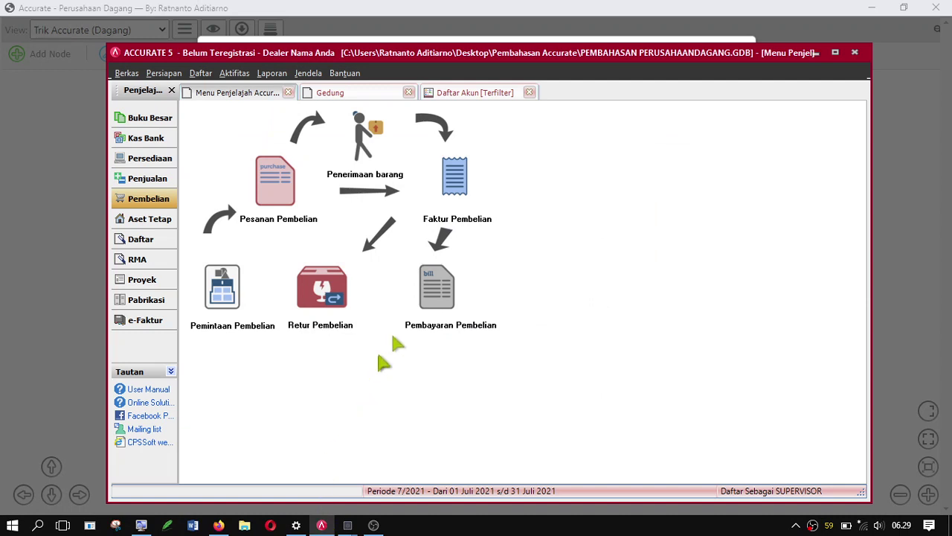
left_click(428, 297)
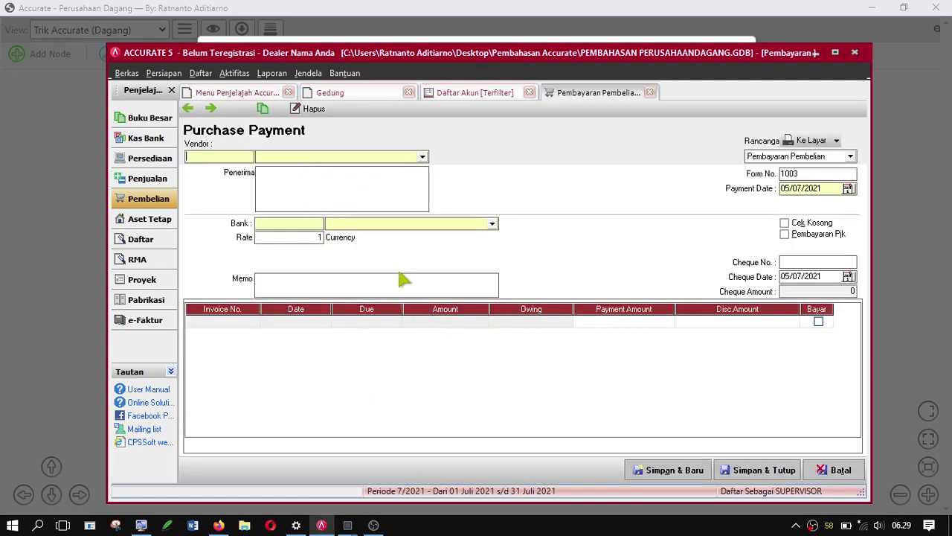
left_click(421, 157)
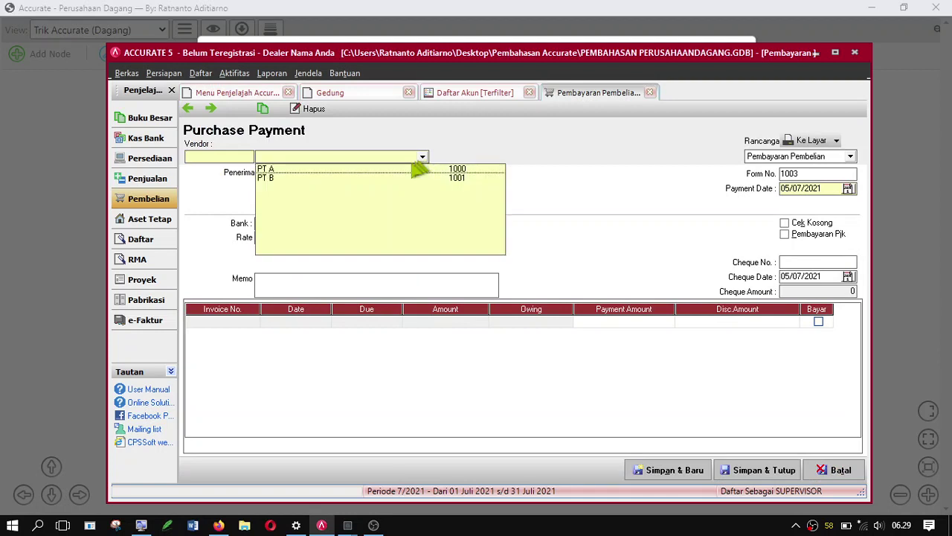
left_click(414, 170)
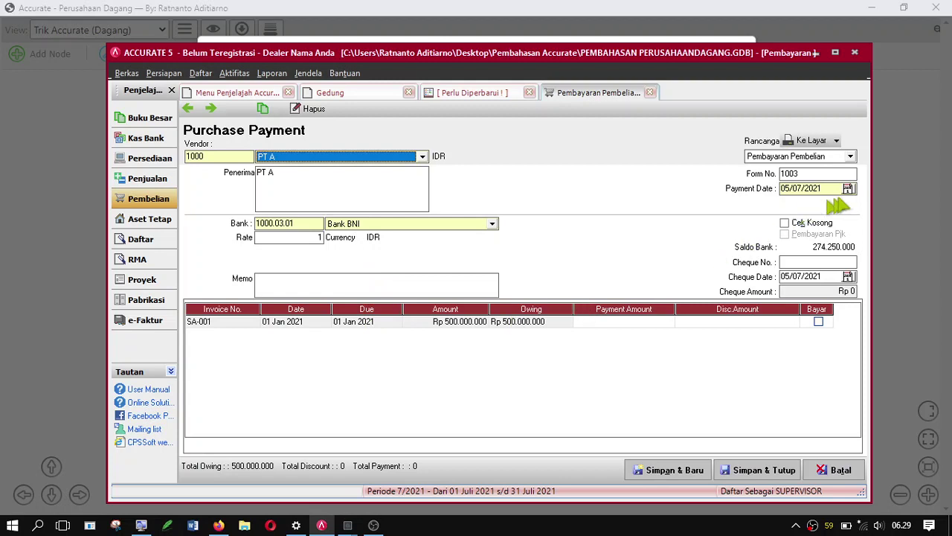
Set the PT A payment's payment date to 26/01/2021 and its cheque date to 26/07/2021.
left_click(848, 188)
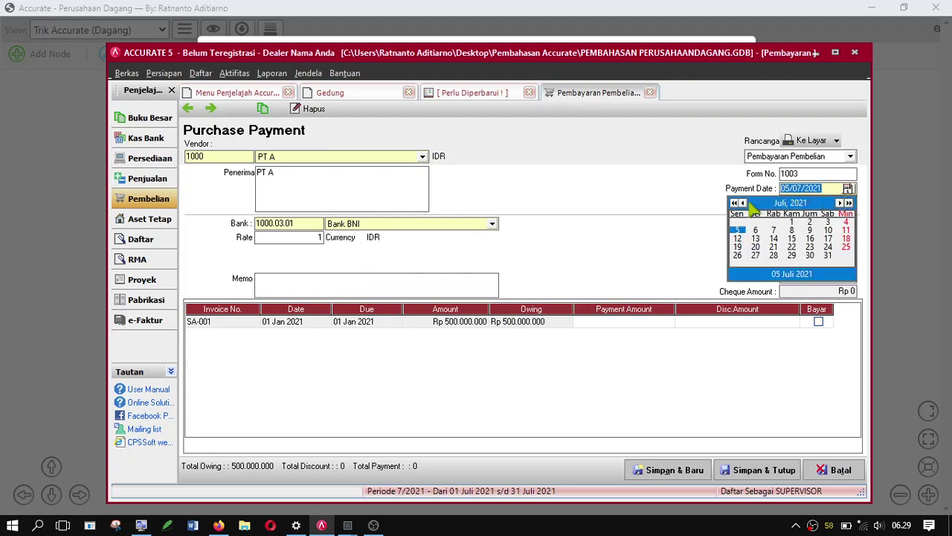
left_click(742, 203)
left_click(742, 202)
left_click(743, 203)
left_click(743, 203)
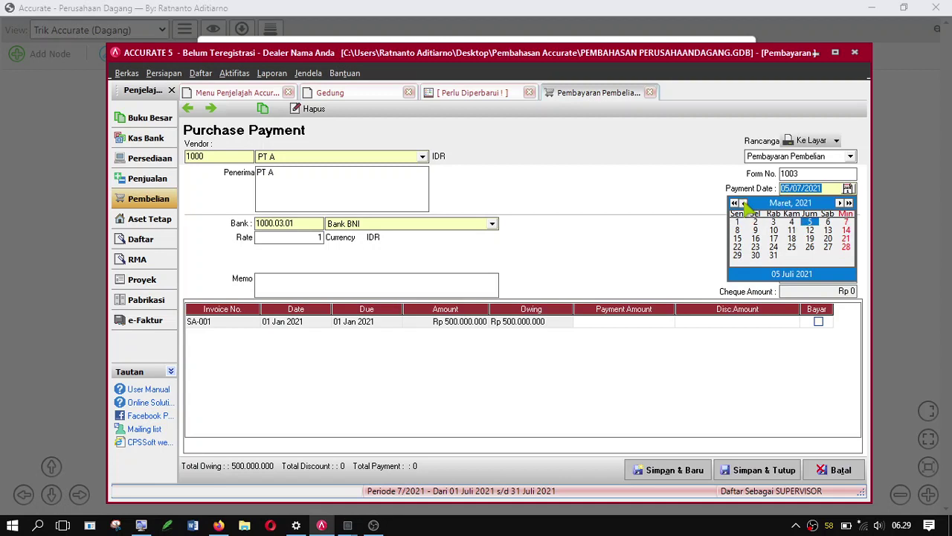
left_click(743, 203)
left_click(743, 203)
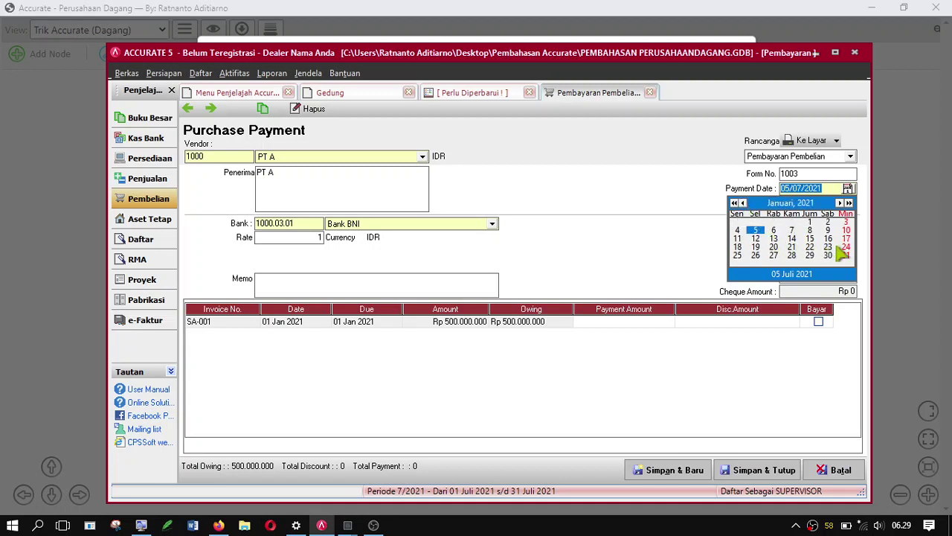
left_click(755, 255)
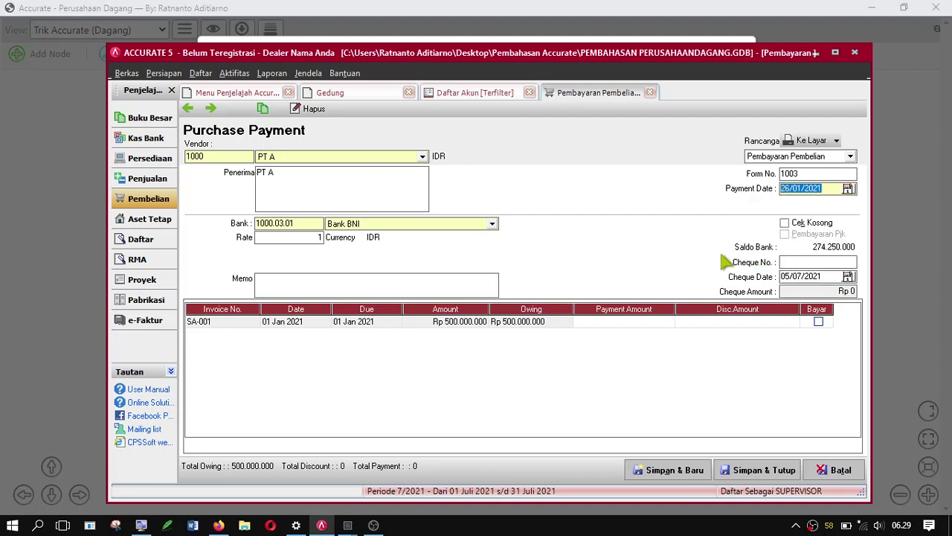
left_click(847, 276)
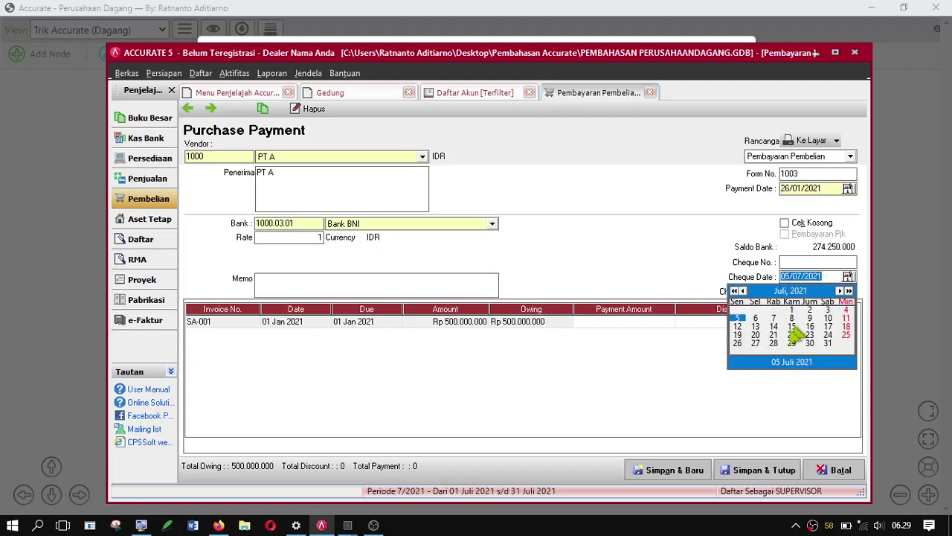
left_click(737, 343)
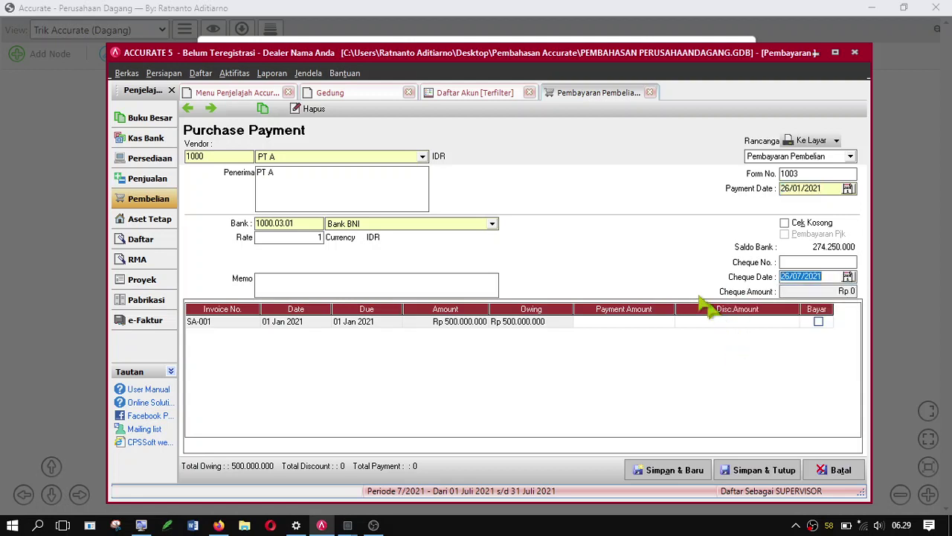
Mark PT A's opening-balance invoice SA-001 for payment and save and close the payment.
left_click(818, 322)
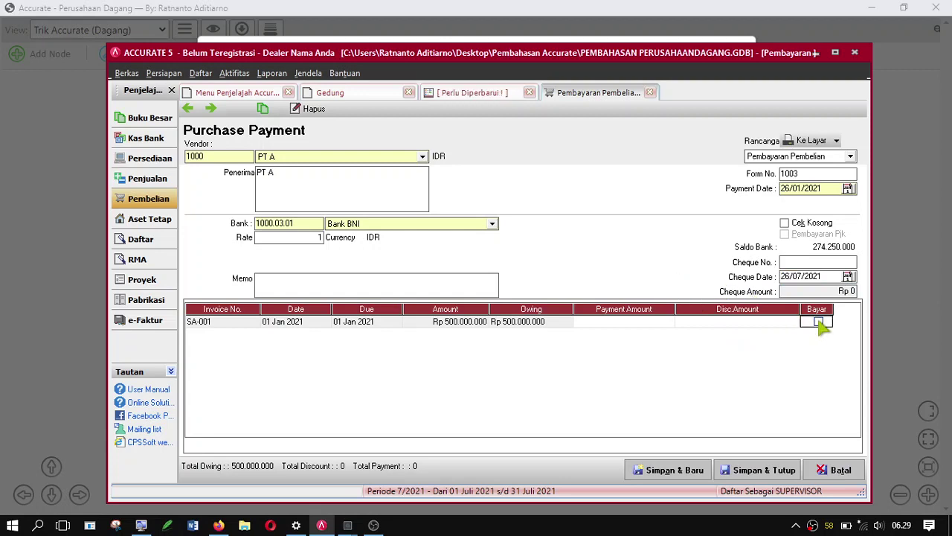
left_click(762, 471)
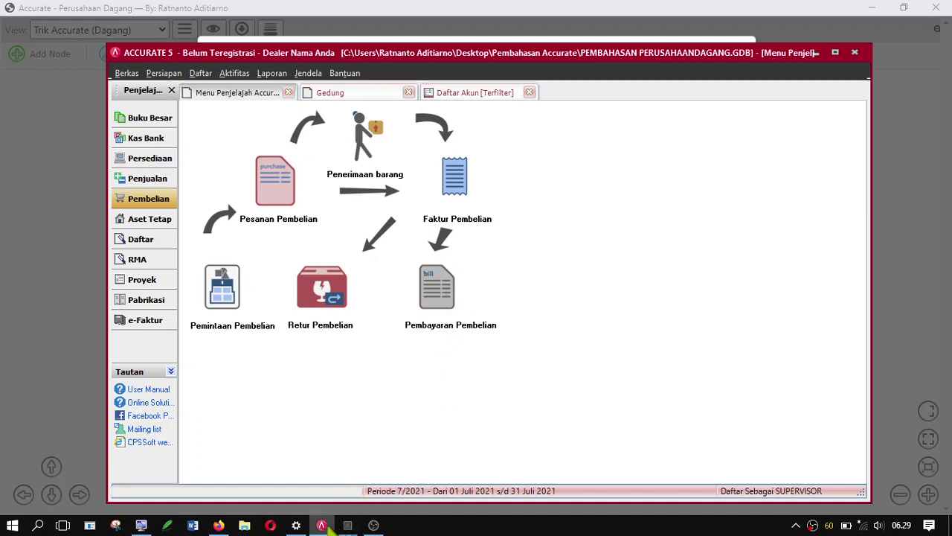
Check the exercise's next section D entry, and start a sales receipt from Toko X in ACCURATE 5.
mouse_move(373, 526)
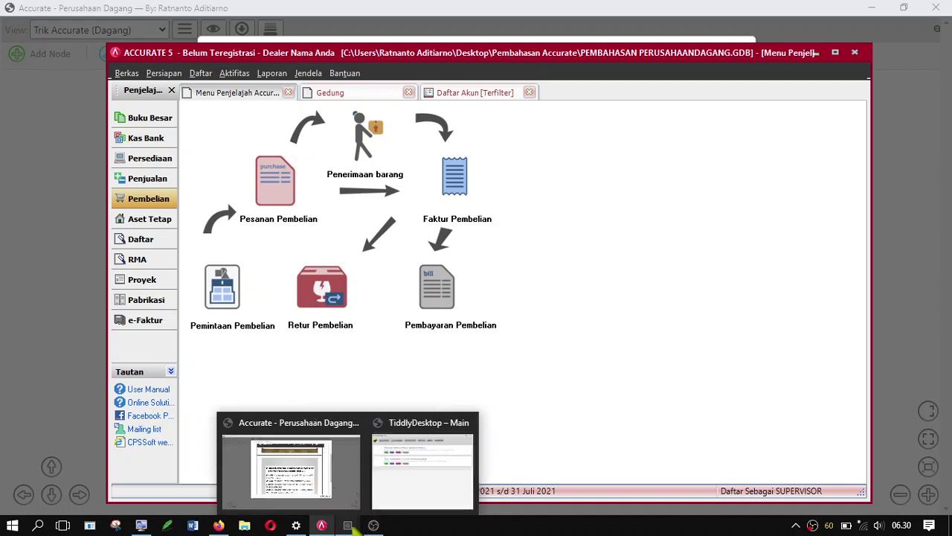
left_click(358, 497)
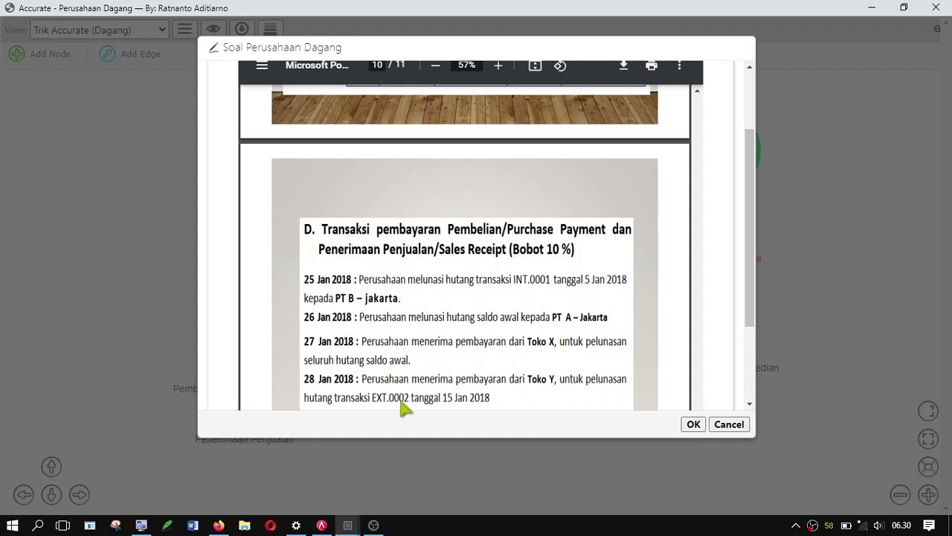
left_click(321, 525)
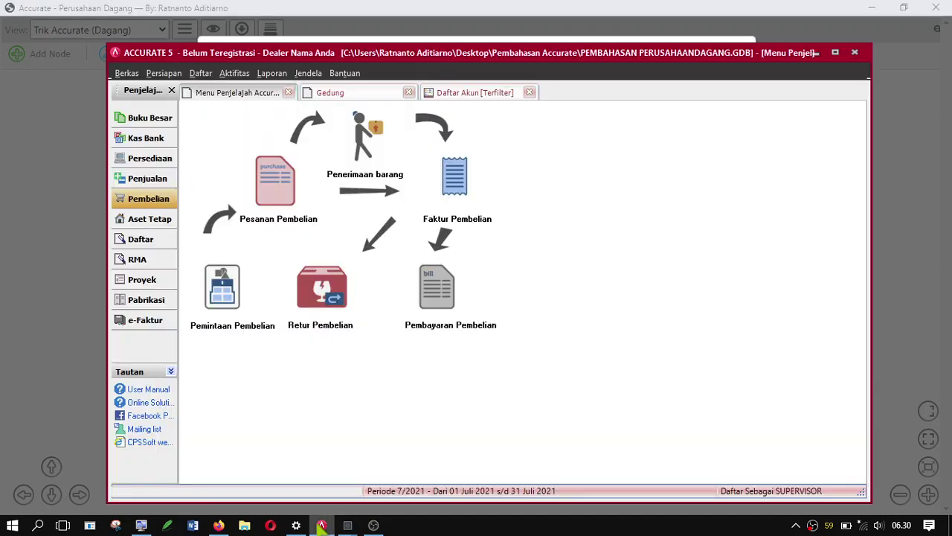
left_click(156, 182)
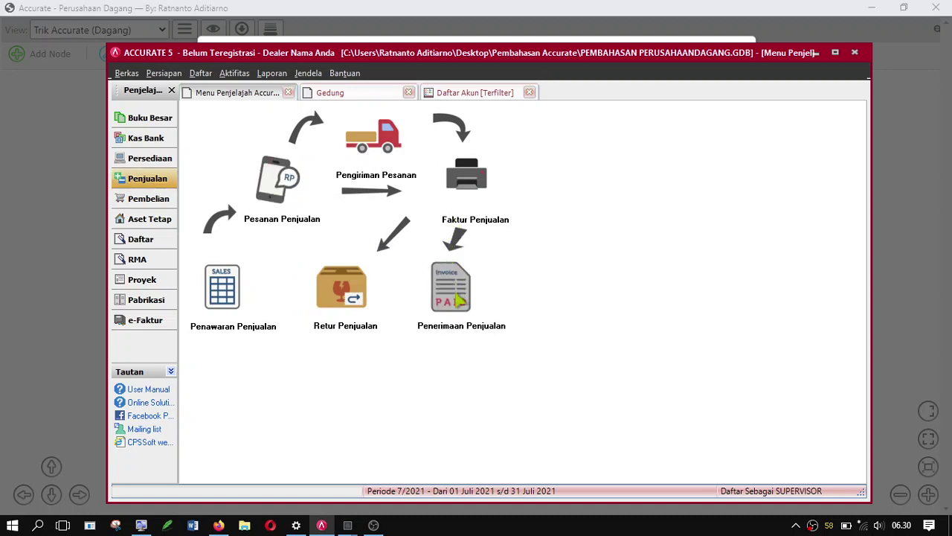
left_click(459, 299)
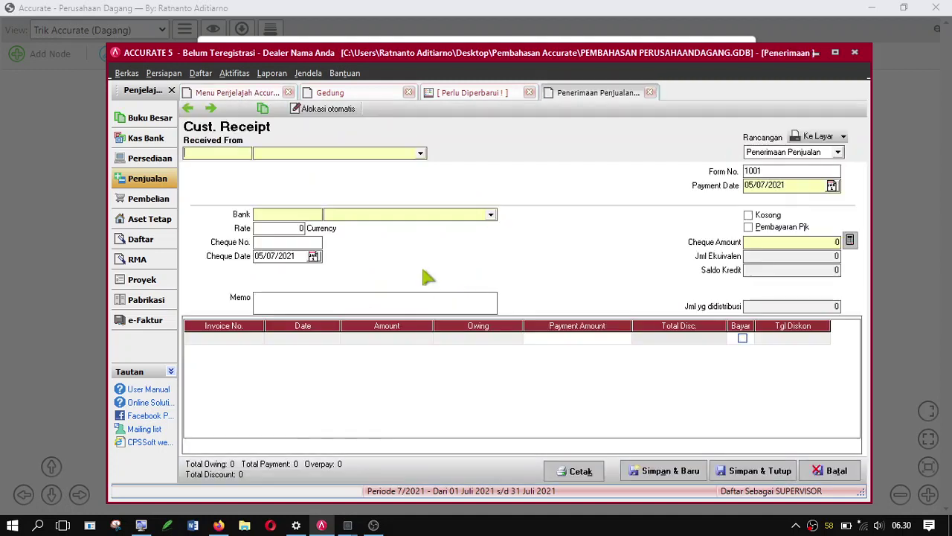
left_click(420, 154)
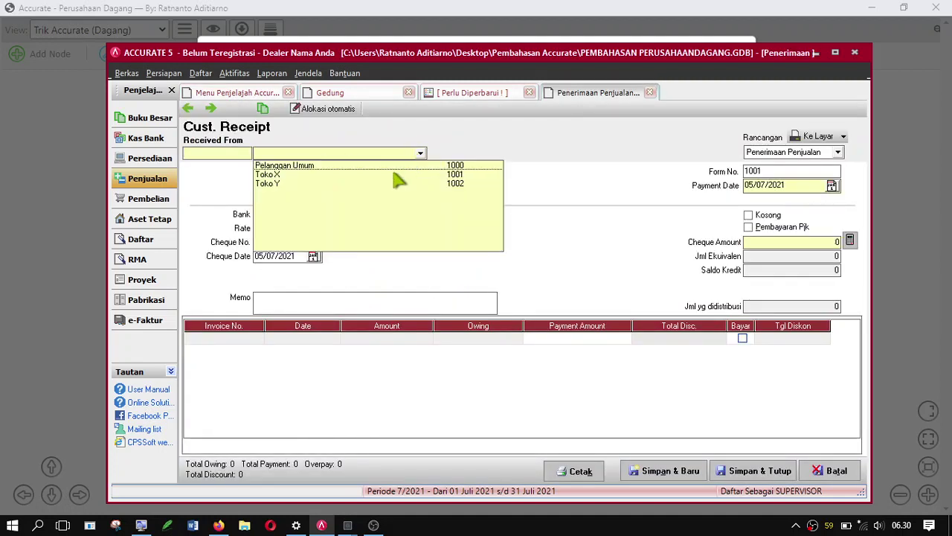
left_click(394, 174)
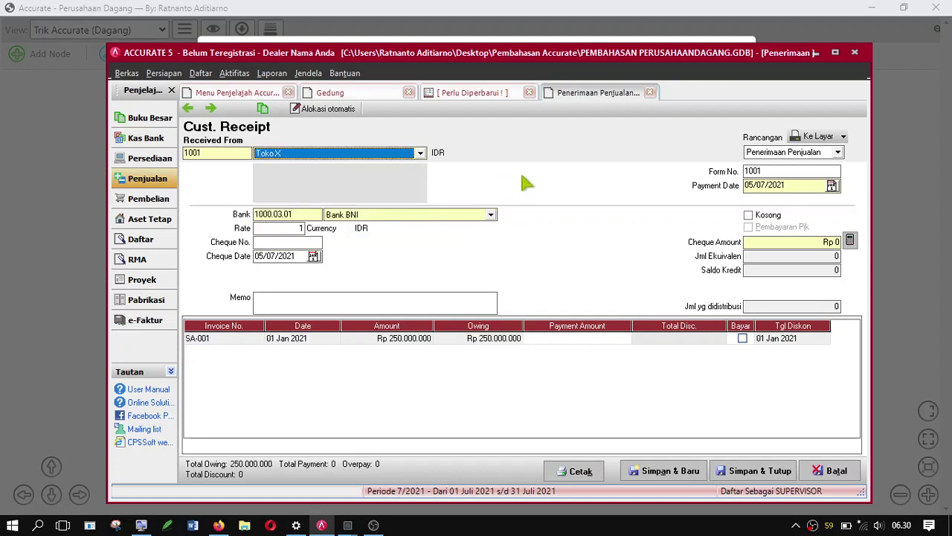
Set the Toko X receipt's payment date to 27/01/2021.
left_click(833, 187)
left_click(728, 201)
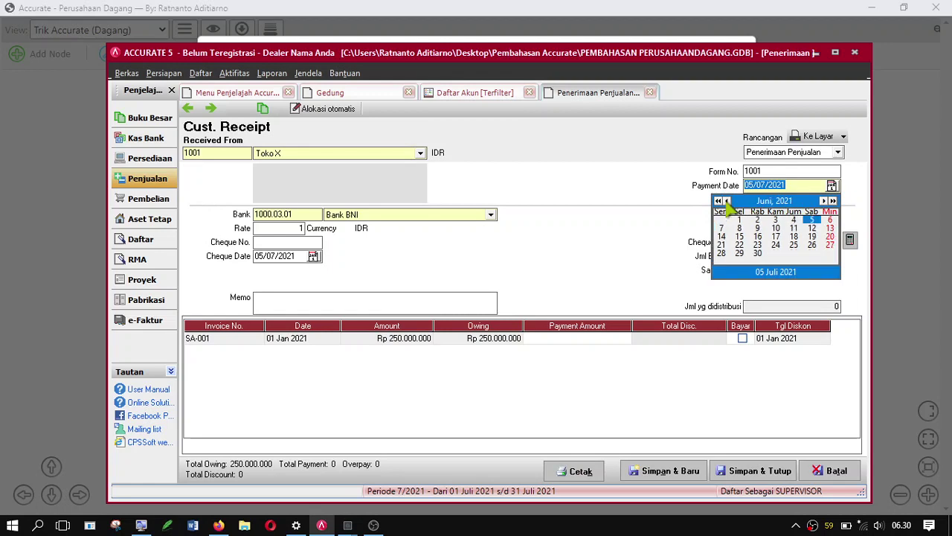
left_click(727, 201)
left_click(728, 201)
left_click(728, 201)
left_click(727, 201)
left_click(727, 201)
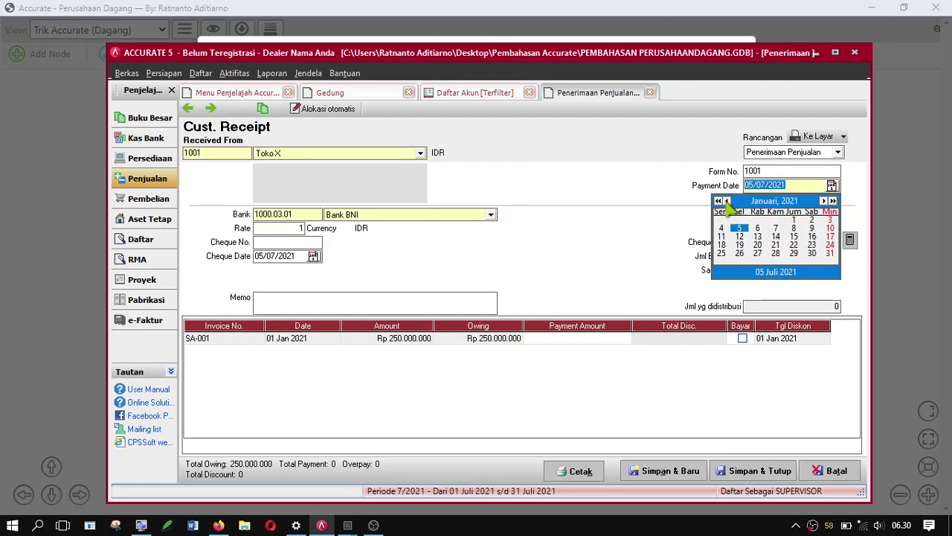
left_click(756, 253)
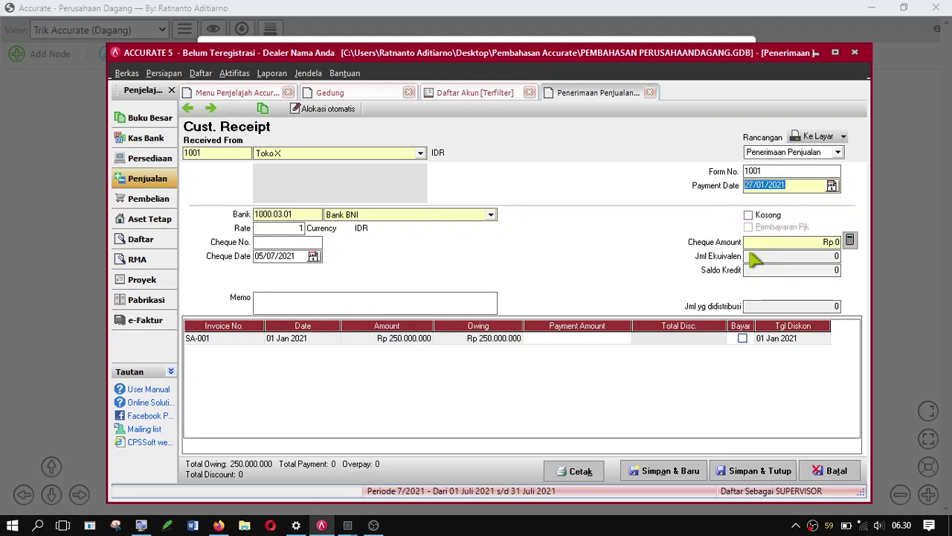
Set the Toko X receipt's cheque date to 27/01/2021.
left_click(313, 256)
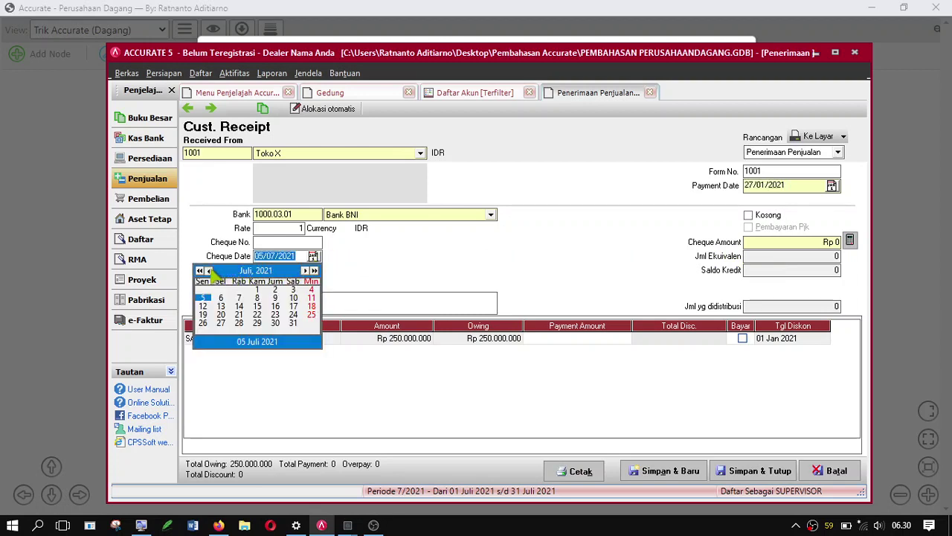
left_click(209, 271)
left_click(209, 270)
left_click(209, 271)
left_click(209, 270)
left_click(209, 271)
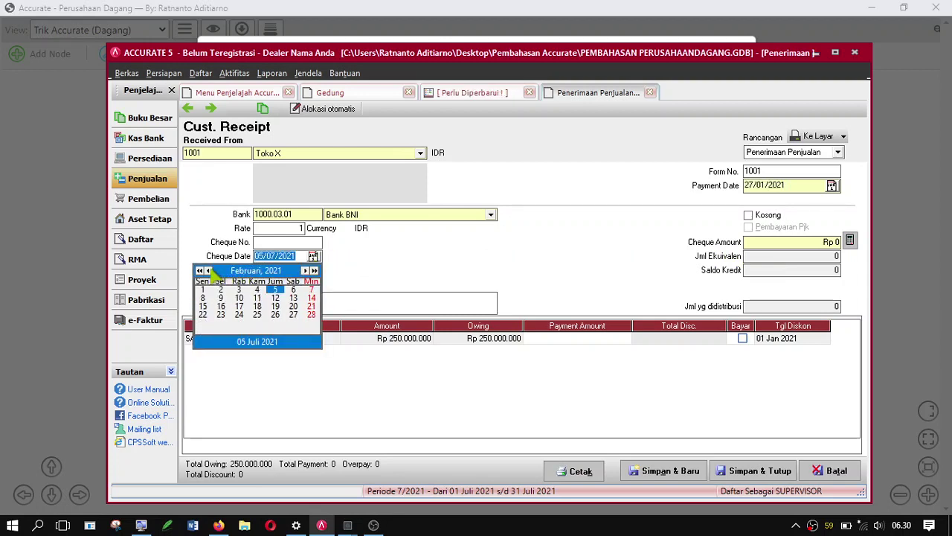
left_click(209, 271)
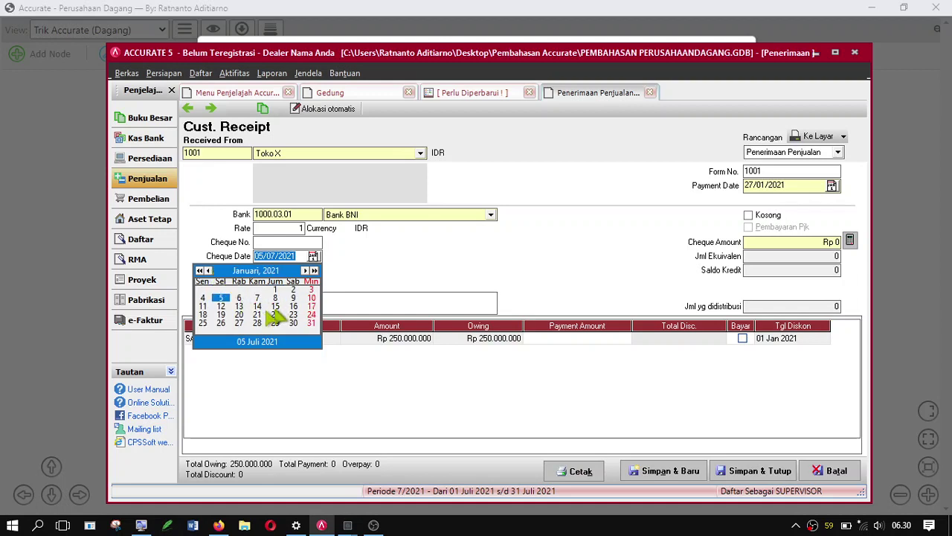
left_click(241, 322)
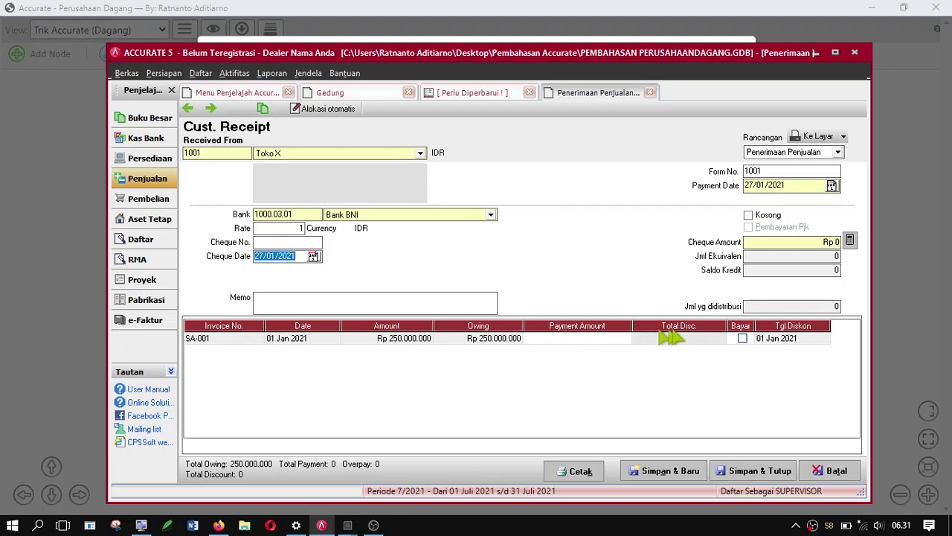
Mark Toko X's opening-balance invoice SA-001 as paid, fill in the calculated cheque amount, and save and close the receipt.
left_click(742, 339)
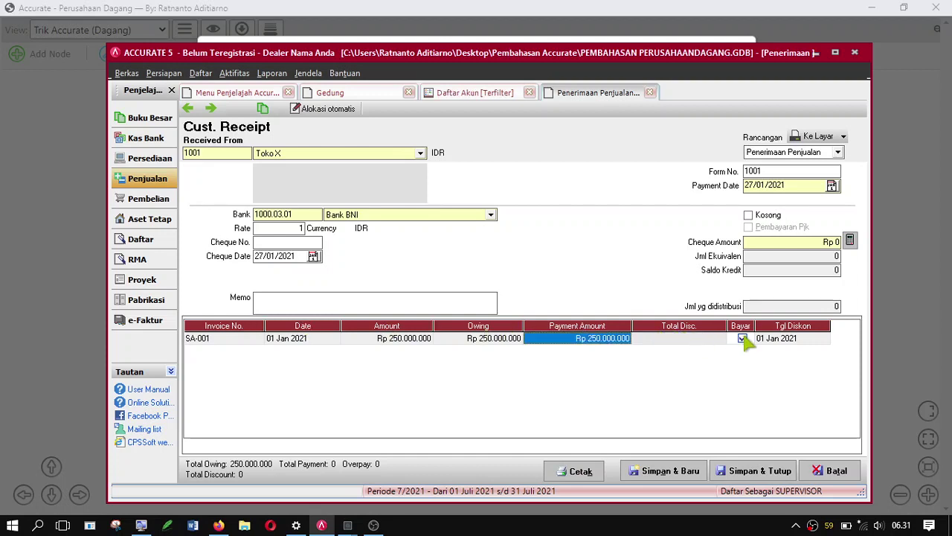
left_click(850, 242)
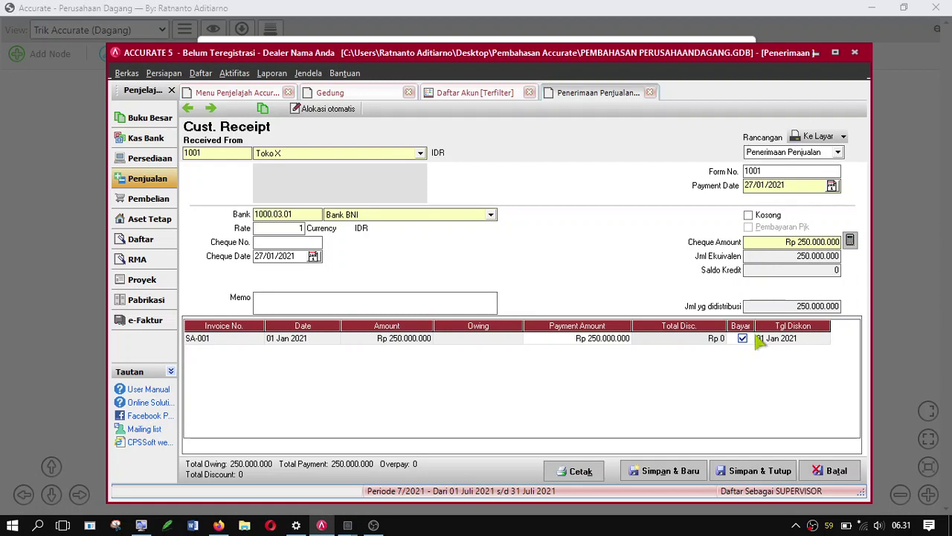
left_click(735, 471)
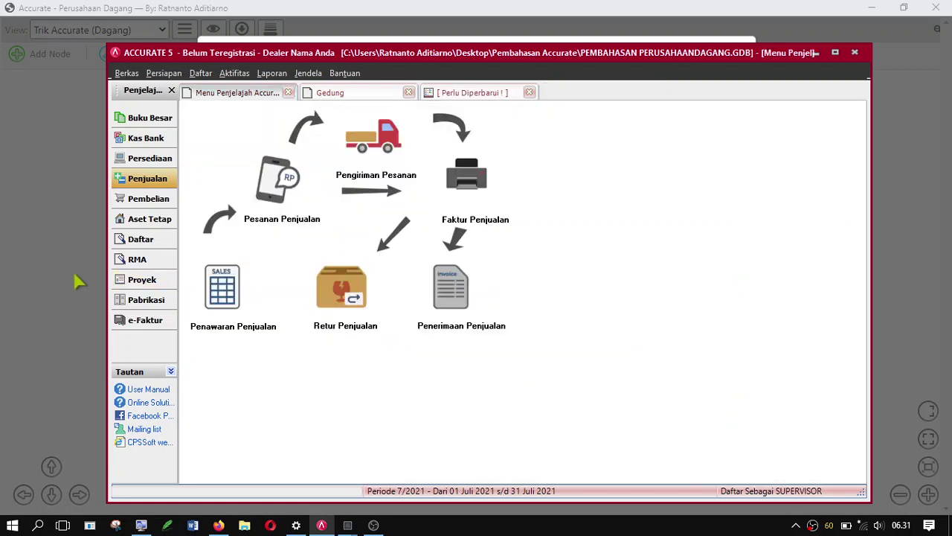
Check the exercise's Toko Y entry, and start a sales receipt from Toko Y in ACCURATE 5.
left_click(78, 281)
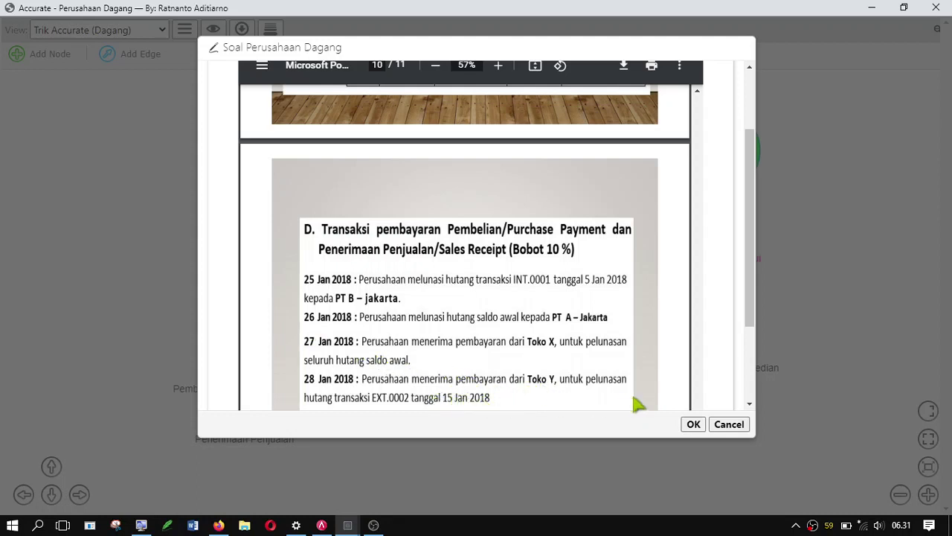
left_click(320, 526)
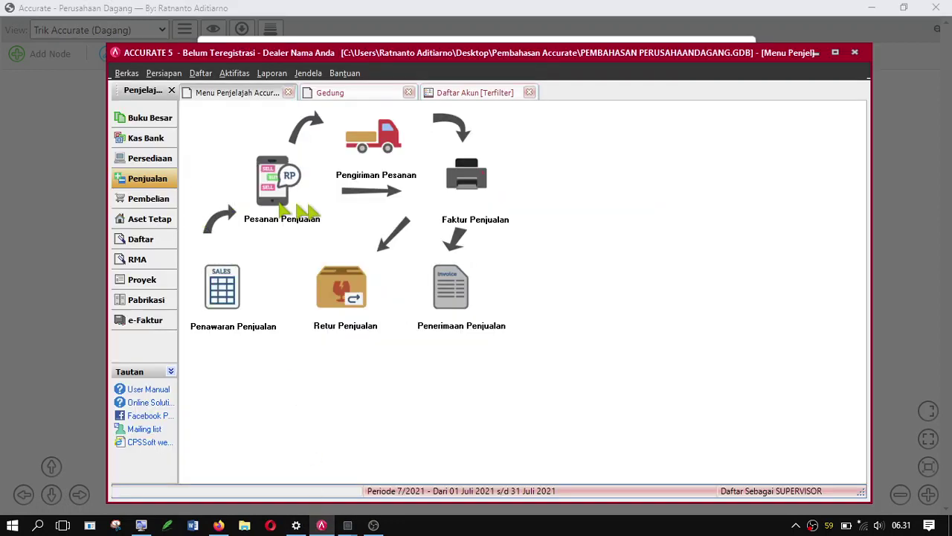
left_click(450, 297)
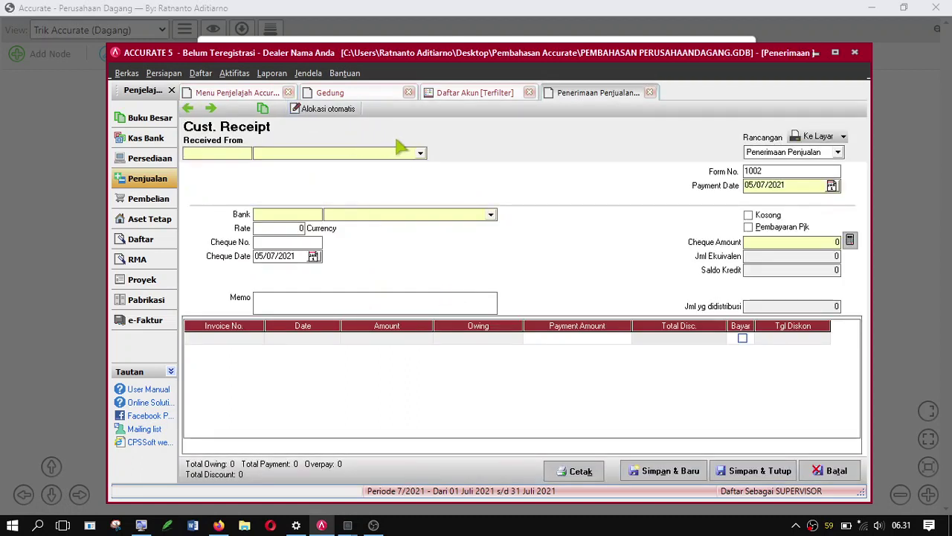
left_click(421, 153)
left_click(370, 183)
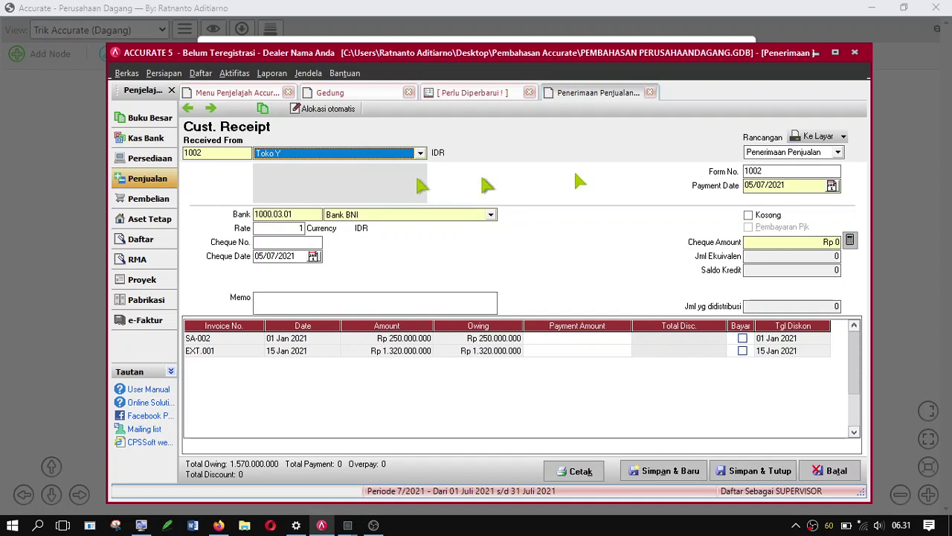
Set the Toko Y receipt's payment date to 28/01/2021.
left_click(831, 186)
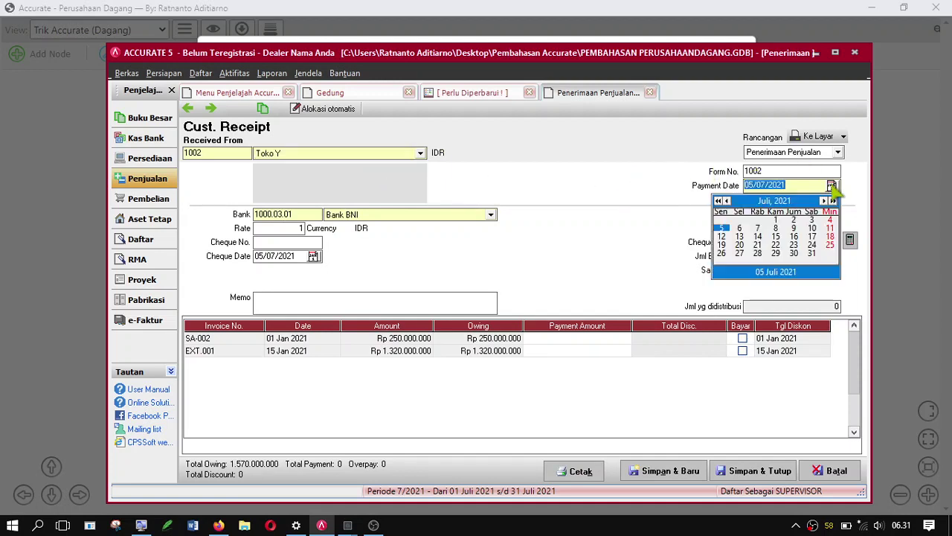
left_click(726, 201)
left_click(727, 201)
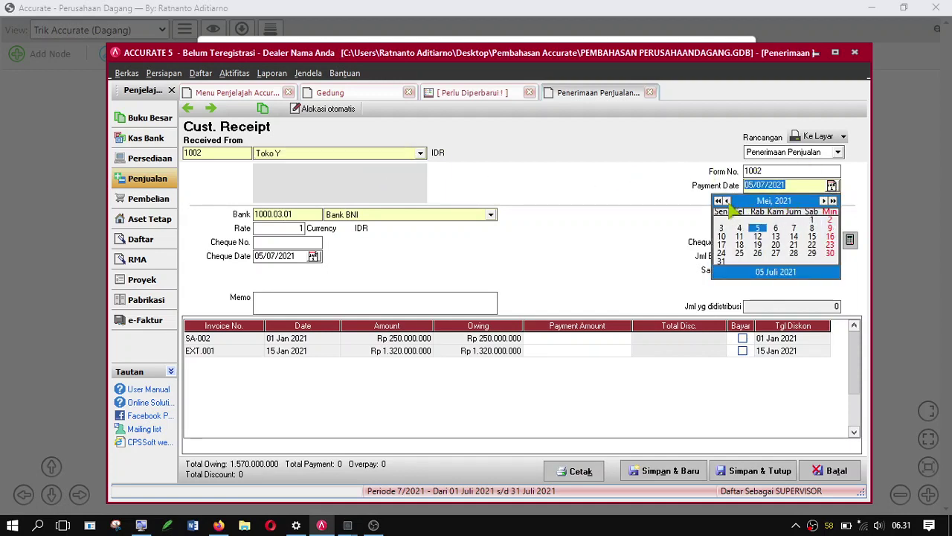
left_click(727, 201)
left_click(727, 201)
left_click(726, 201)
left_click(726, 201)
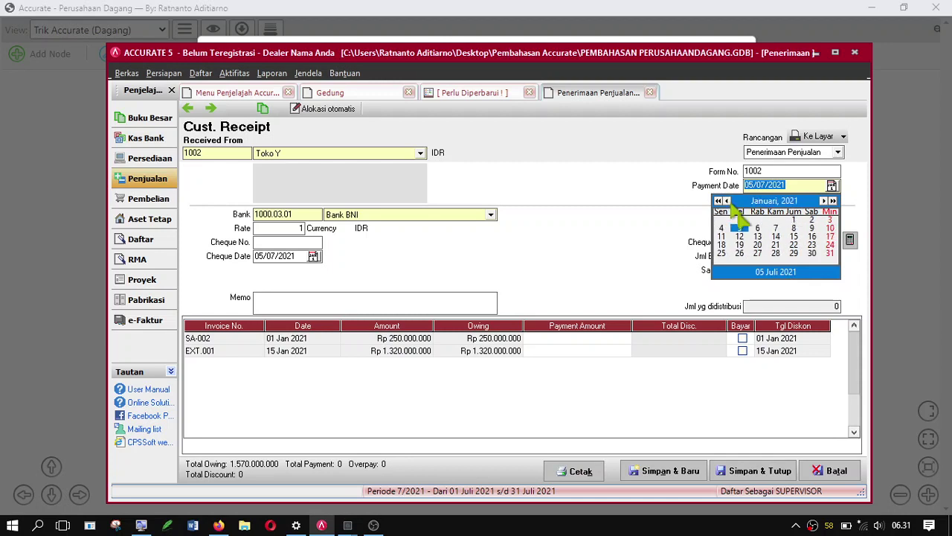
left_click(775, 253)
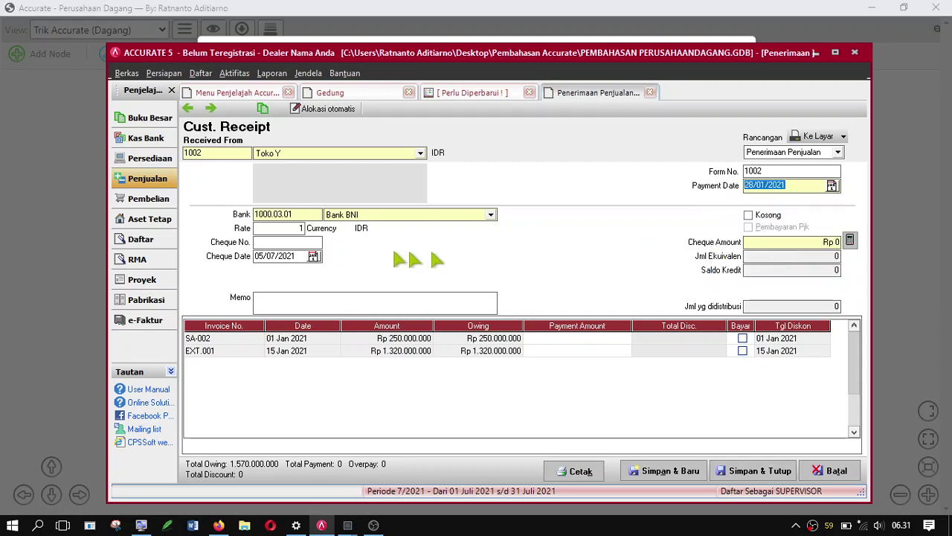
Set the Toko Y receipt's cheque date to 28/01/2021.
left_click(313, 256)
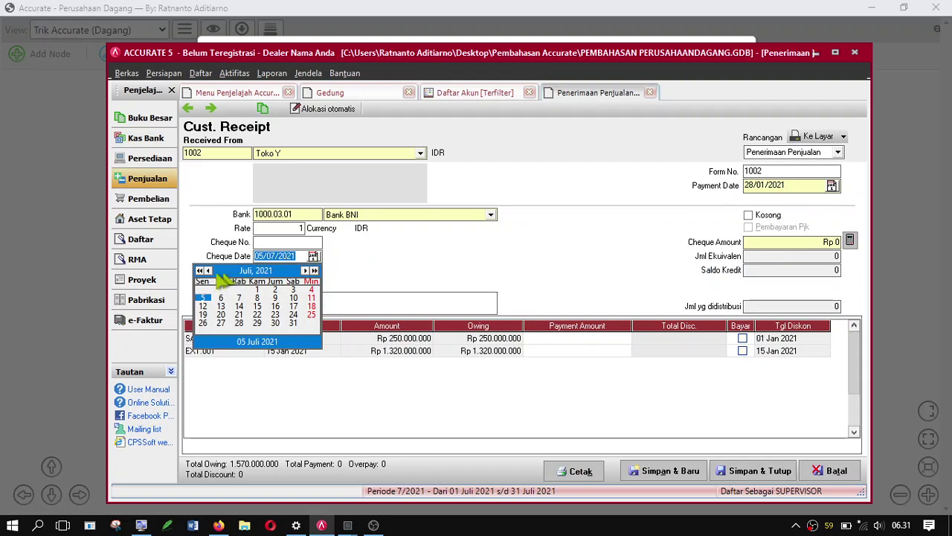
left_click(209, 271)
left_click(210, 271)
left_click(209, 271)
left_click(209, 271)
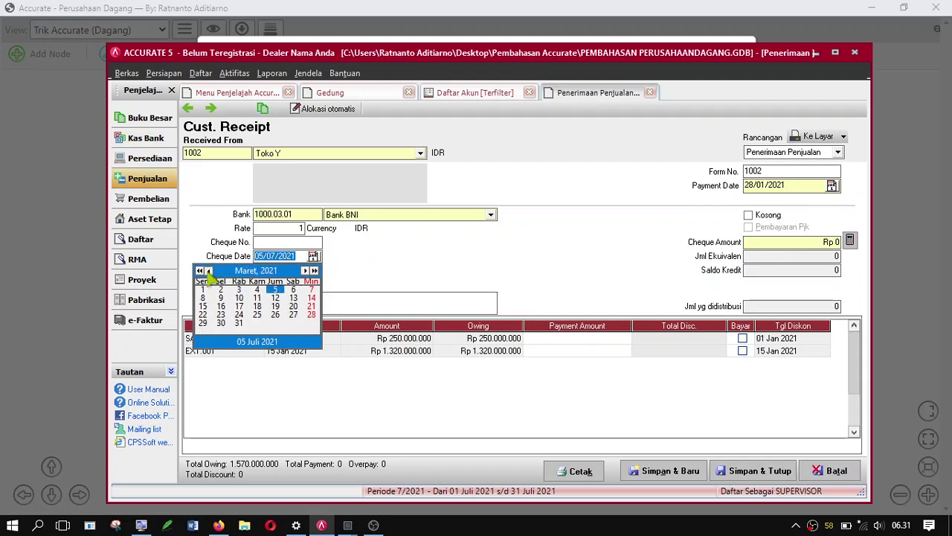
left_click(209, 271)
left_click(209, 271)
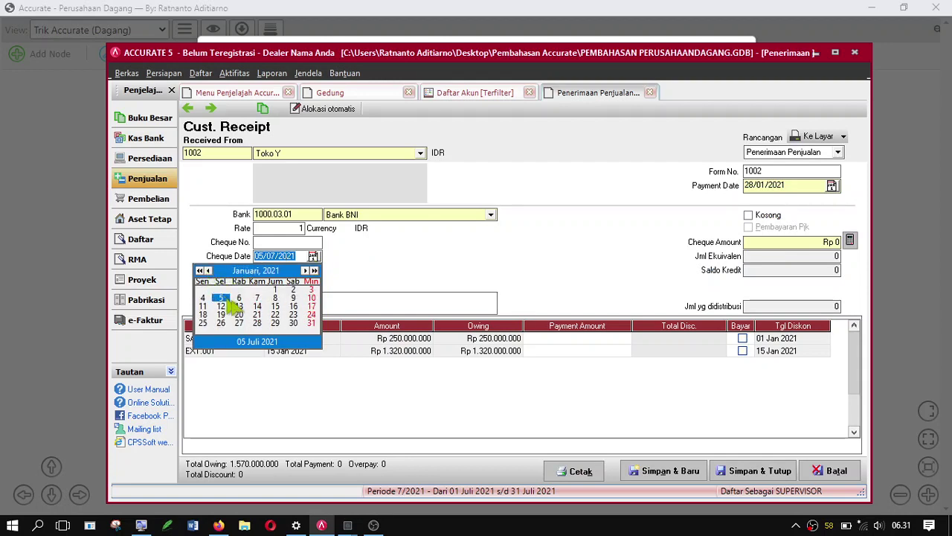
left_click(255, 322)
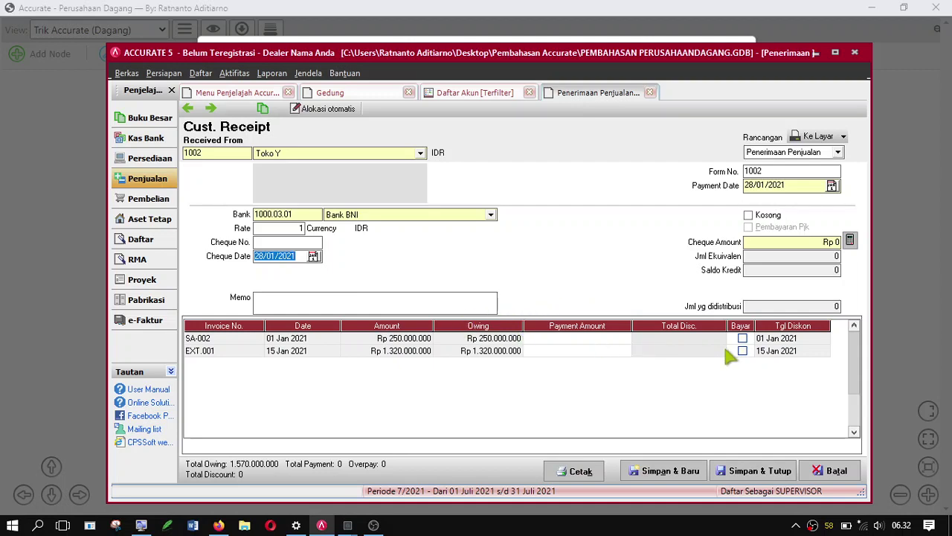
Mark Toko Y's invoice EXT.001 as paid, fill in the calculated cheque amount, and save and close the receipt.
left_click(742, 350)
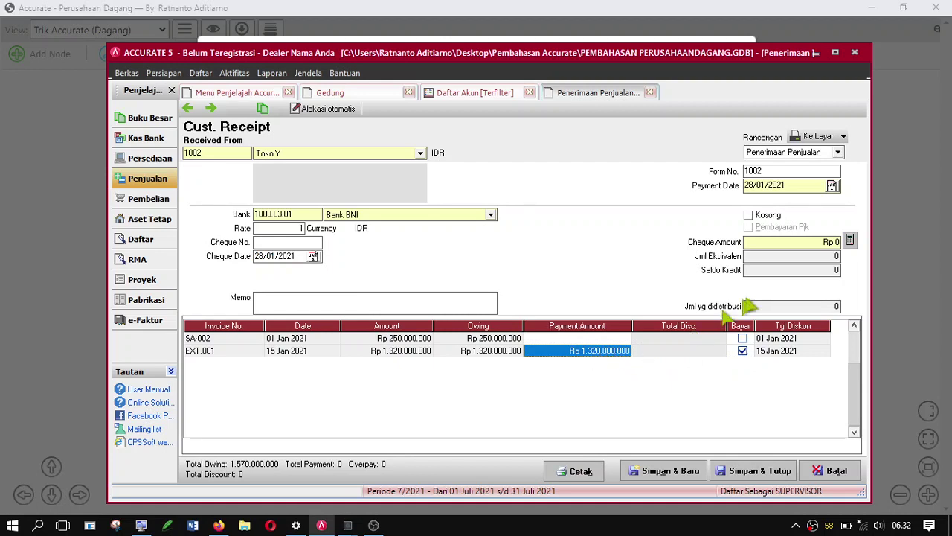
left_click(849, 242)
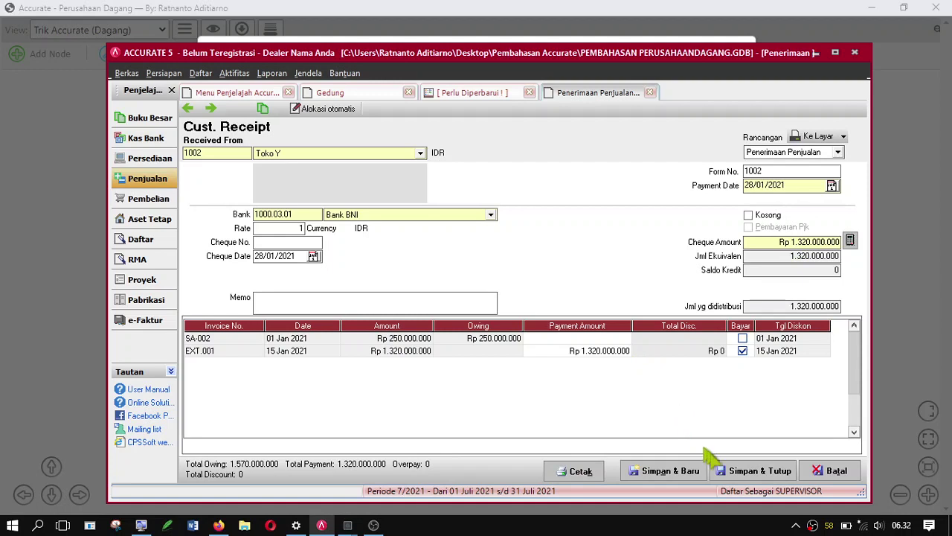
left_click(740, 472)
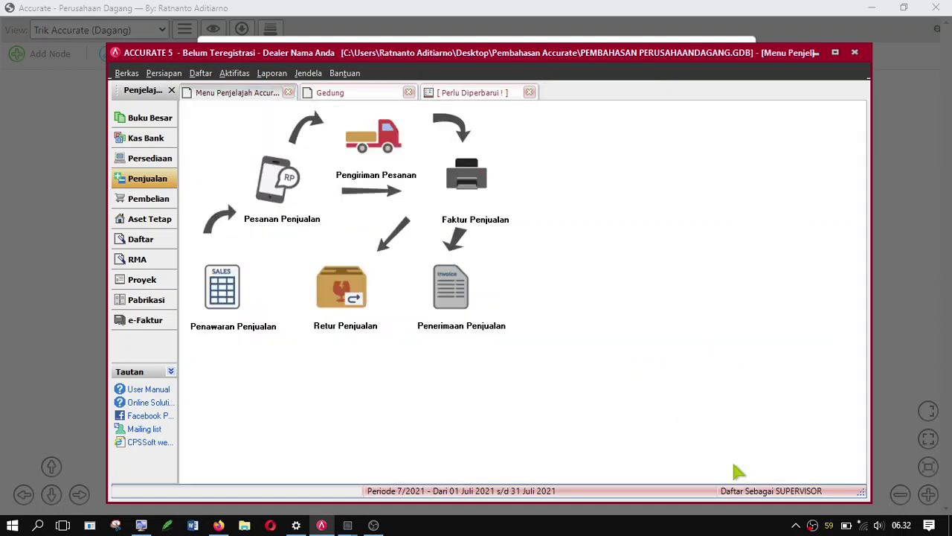